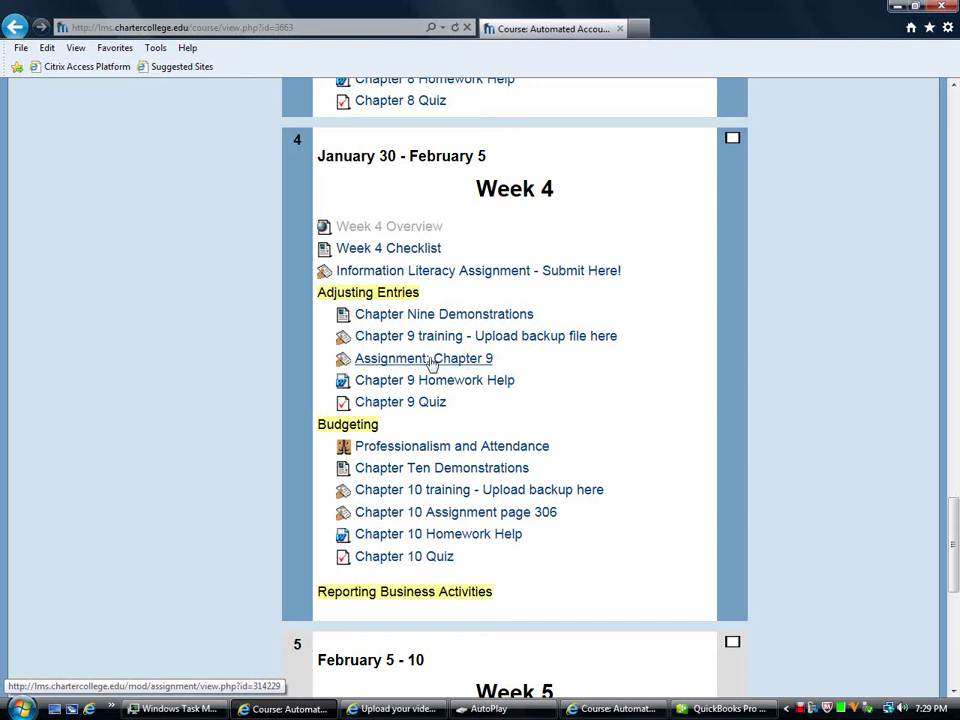
Step: Open the Chapter 9 Homework Help document (Ch_9_Homework_Help.doc) without saving it
left_click(400, 384)
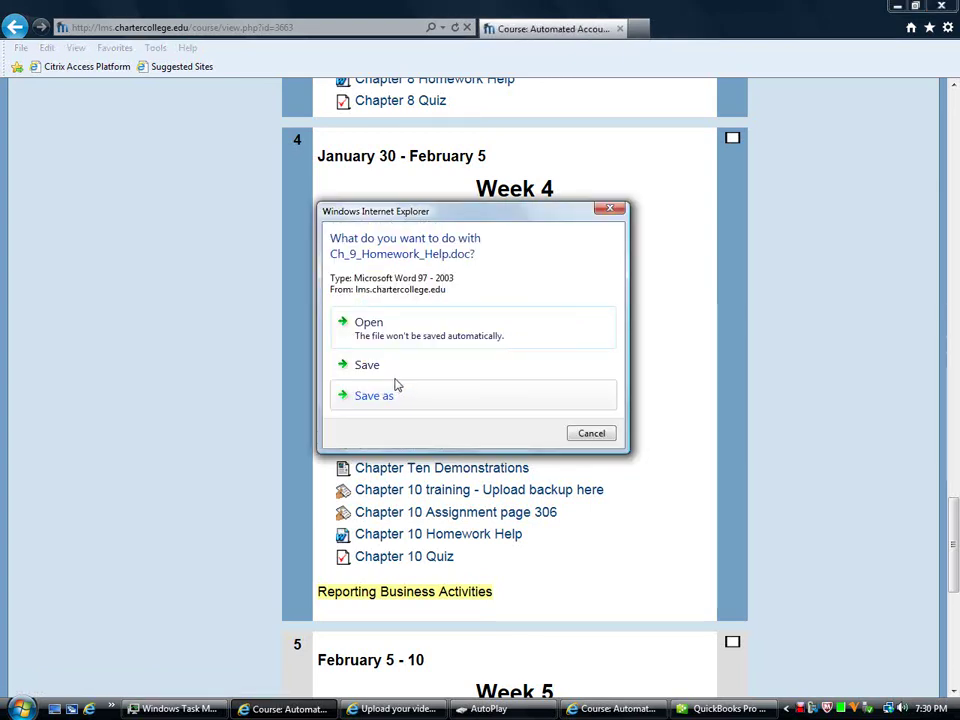
left_click(366, 321)
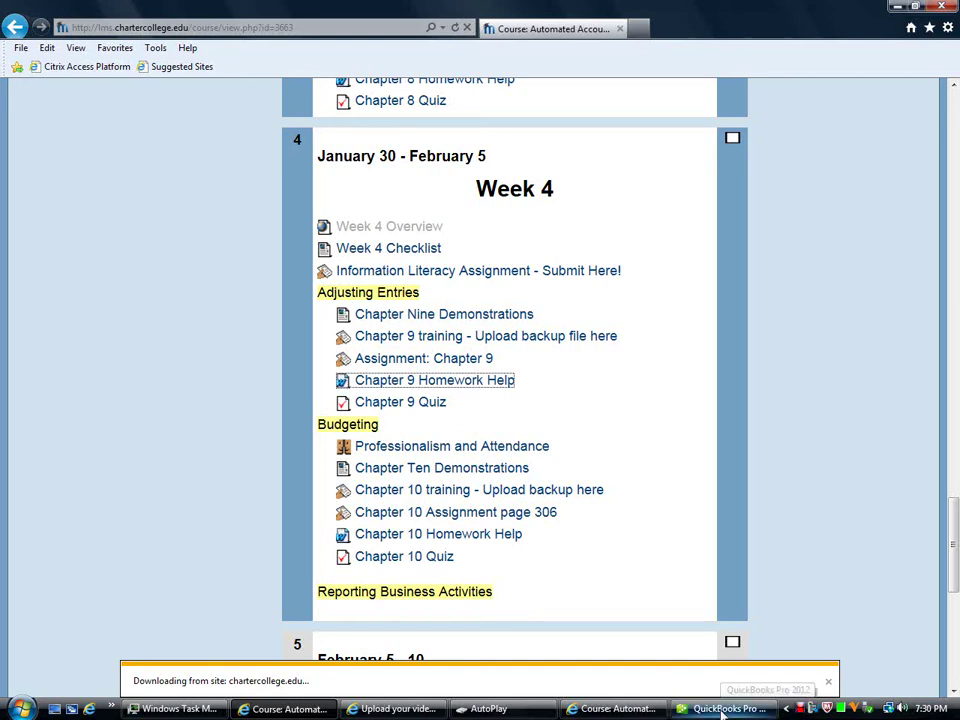
Step: In QuickBooks, begin restoring a backup copy stored locally through Open or Restore Company
left_click(722, 709)
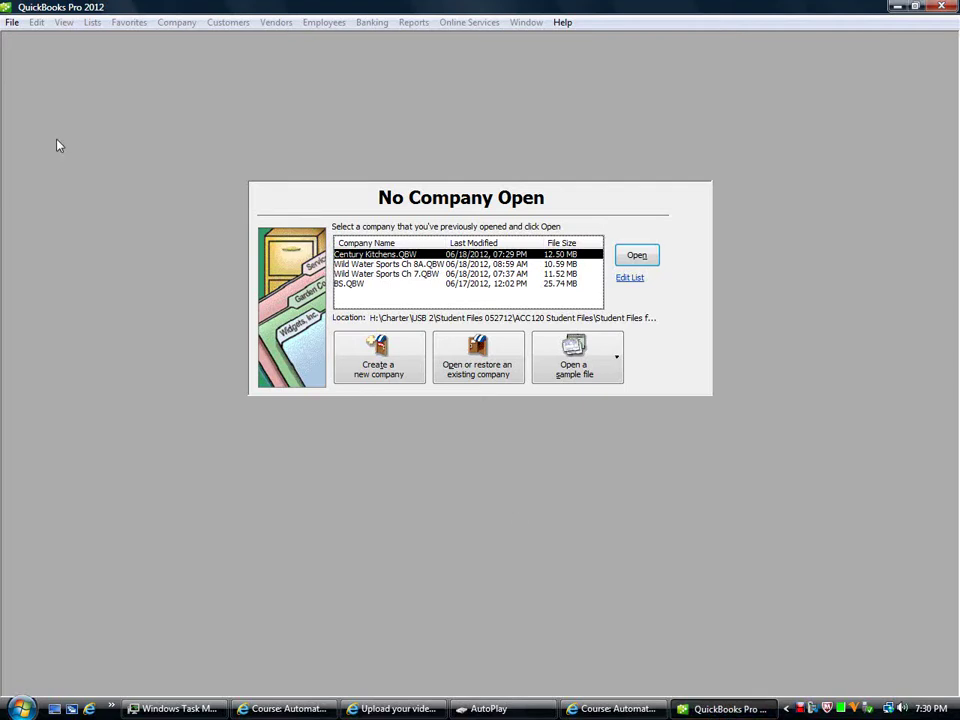
left_click(13, 23)
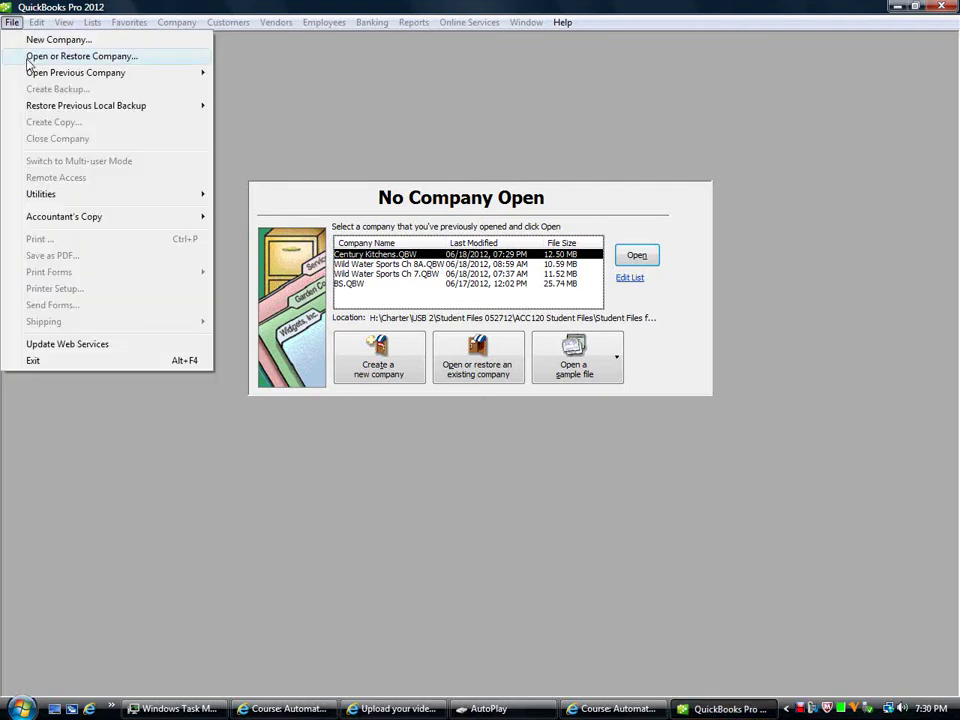
left_click(29, 60)
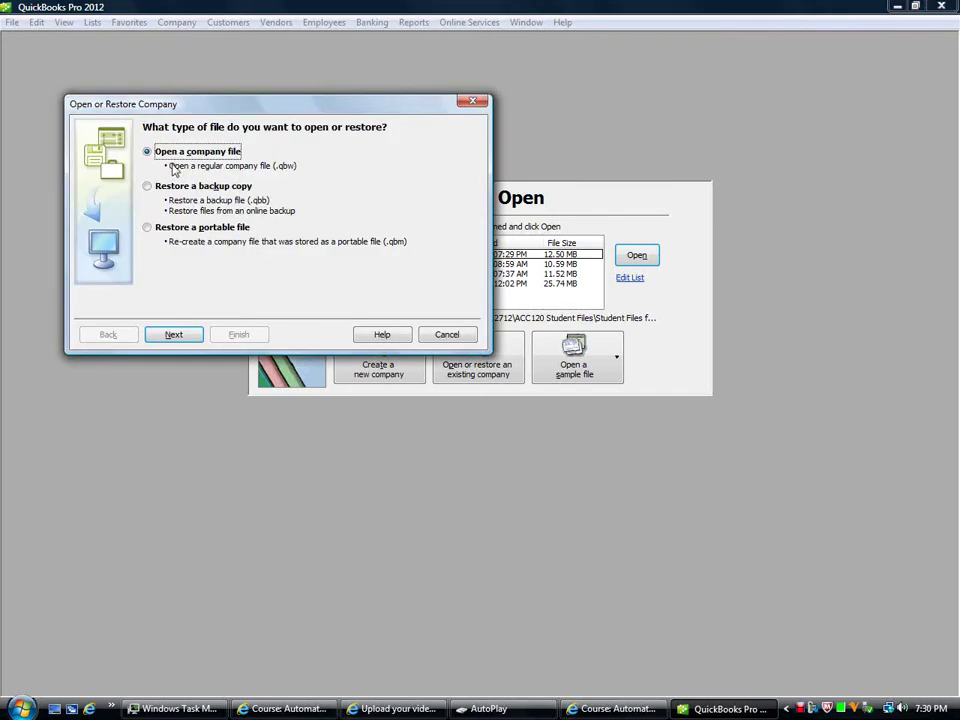
left_click(178, 187)
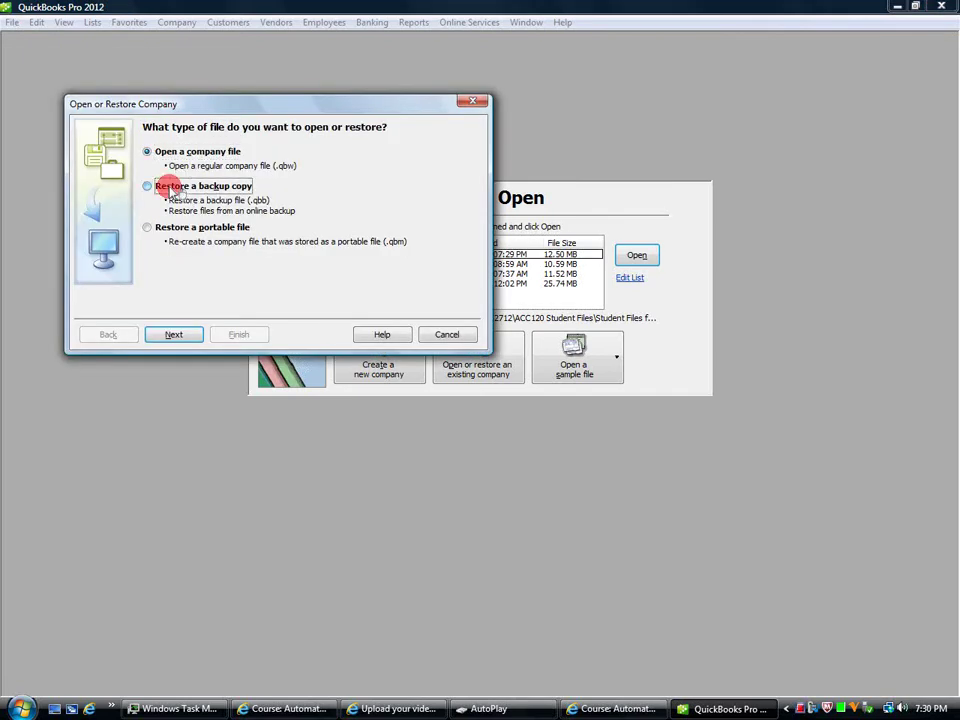
left_click(174, 335)
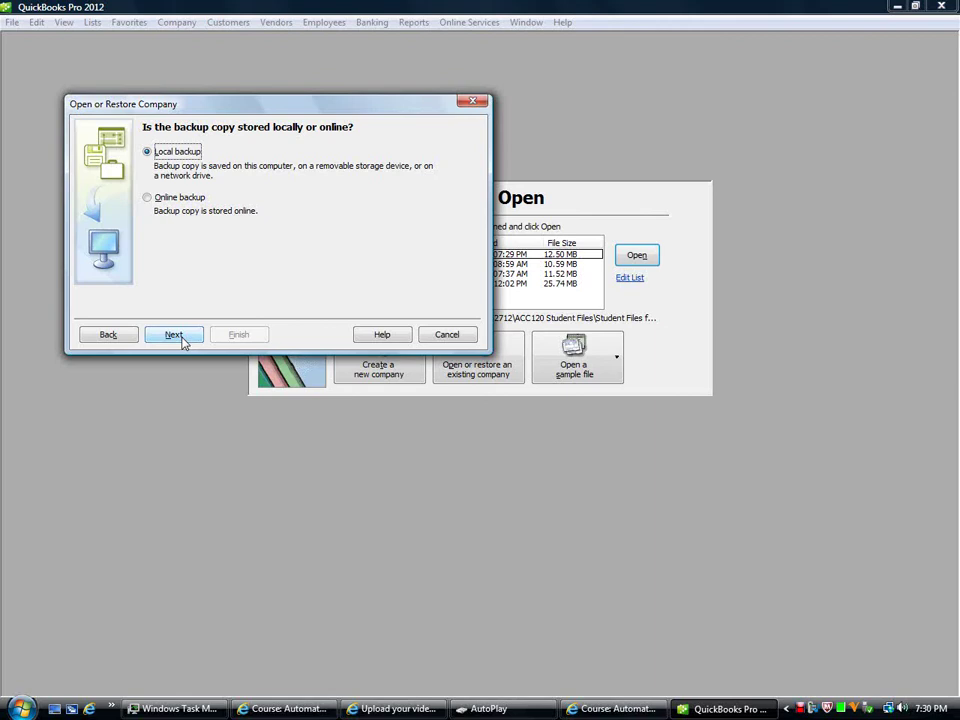
left_click(182, 338)
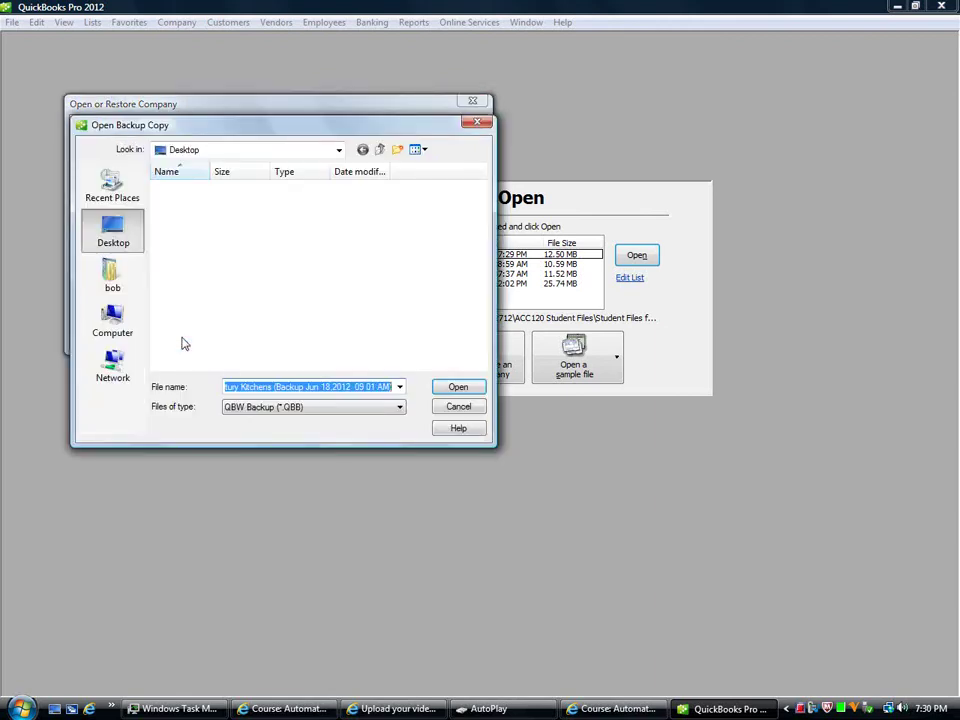
Step: Browse the My Passport (H:) drive into Charter > USB 2 > Student Files 052712
left_click(120, 322)
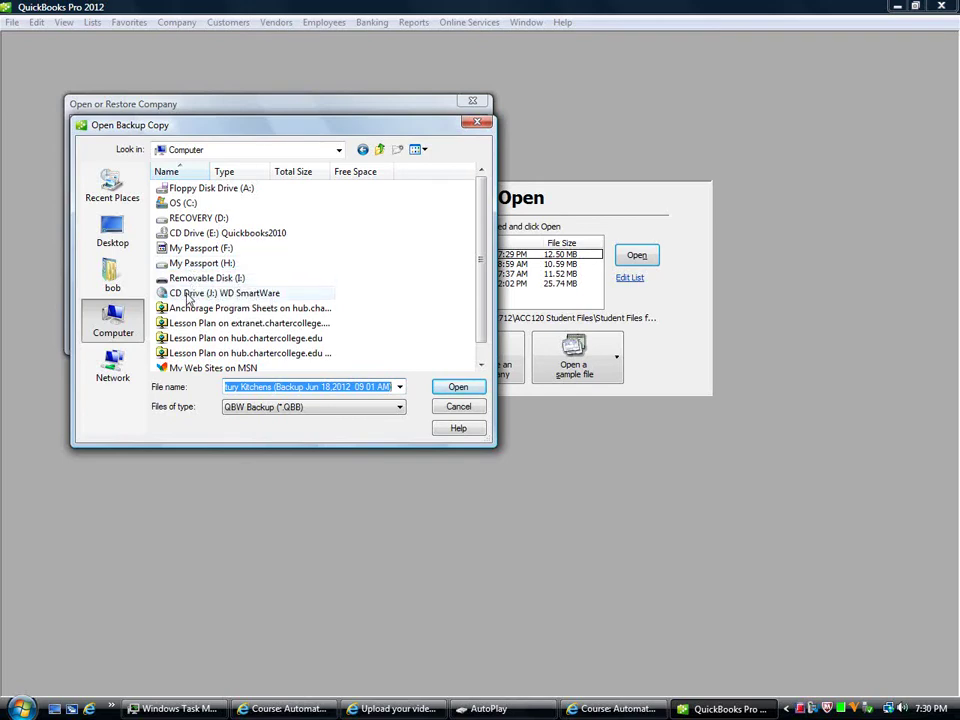
left_click(184, 262)
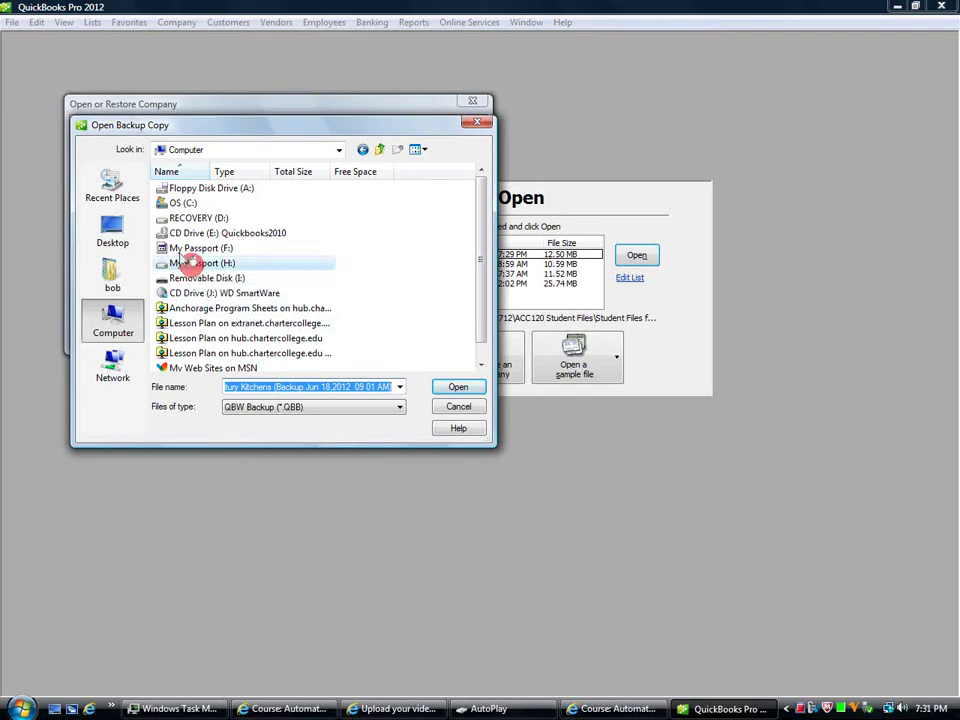
double_click(186, 262)
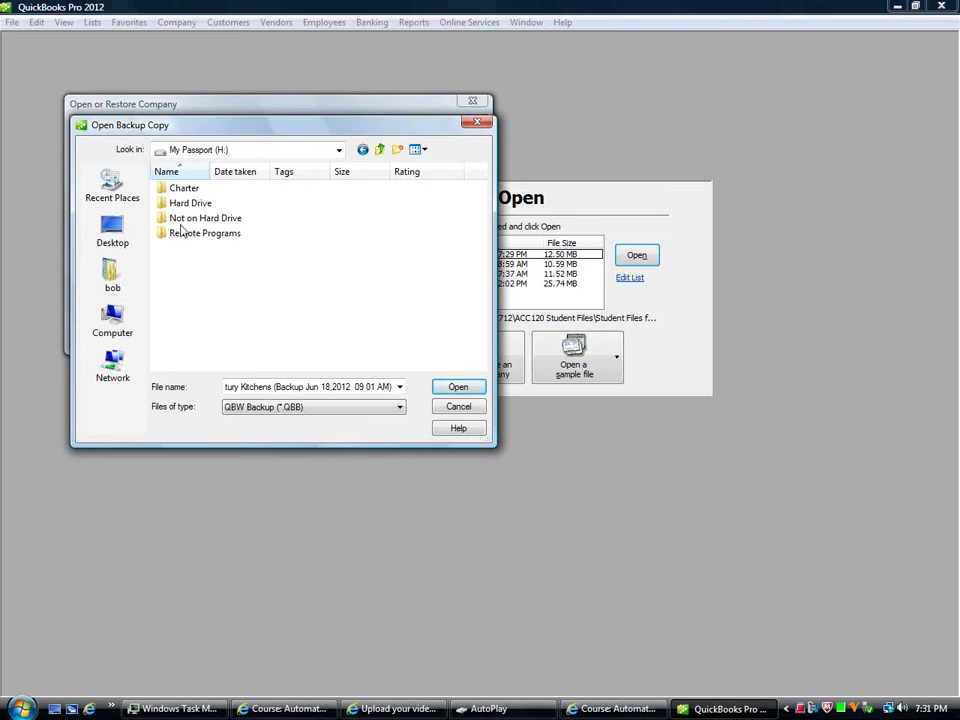
left_click(177, 194)
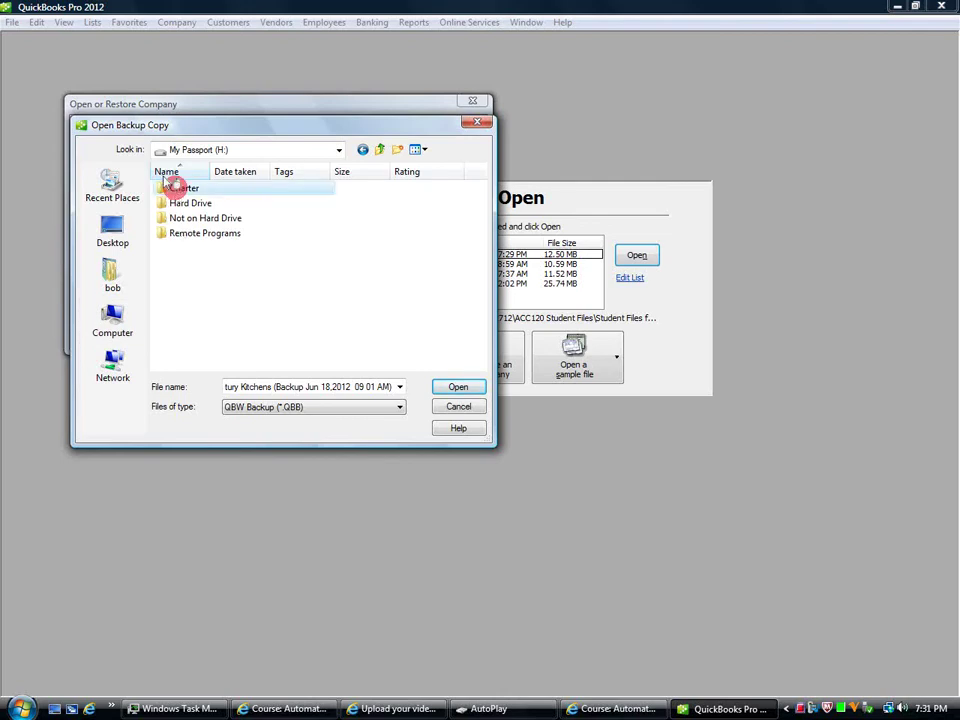
double_click(177, 194)
double_click(176, 190)
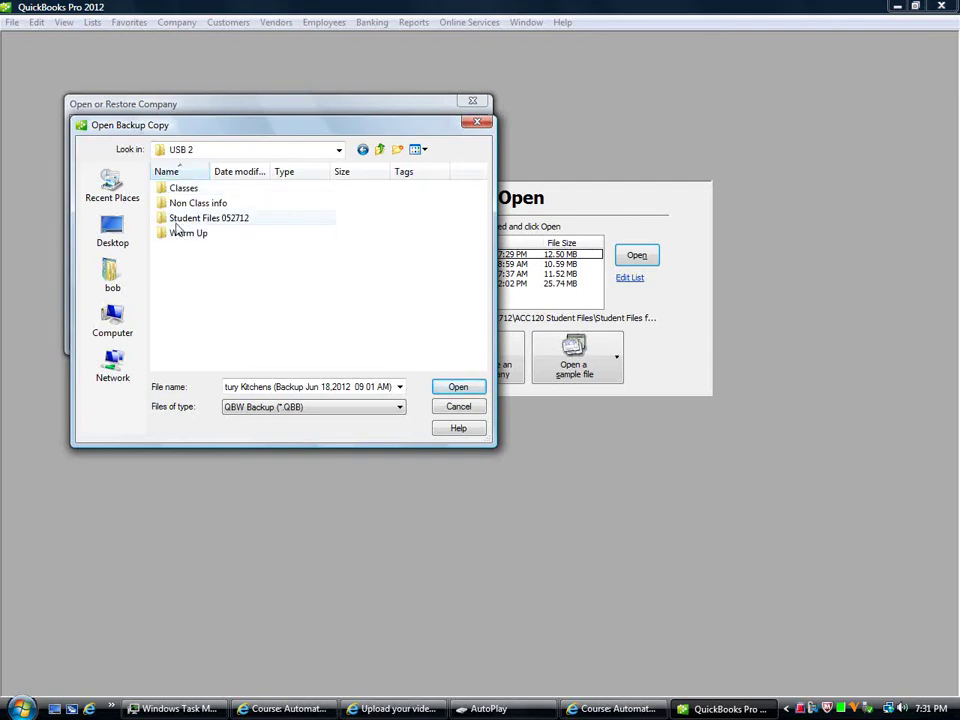
left_click(173, 219)
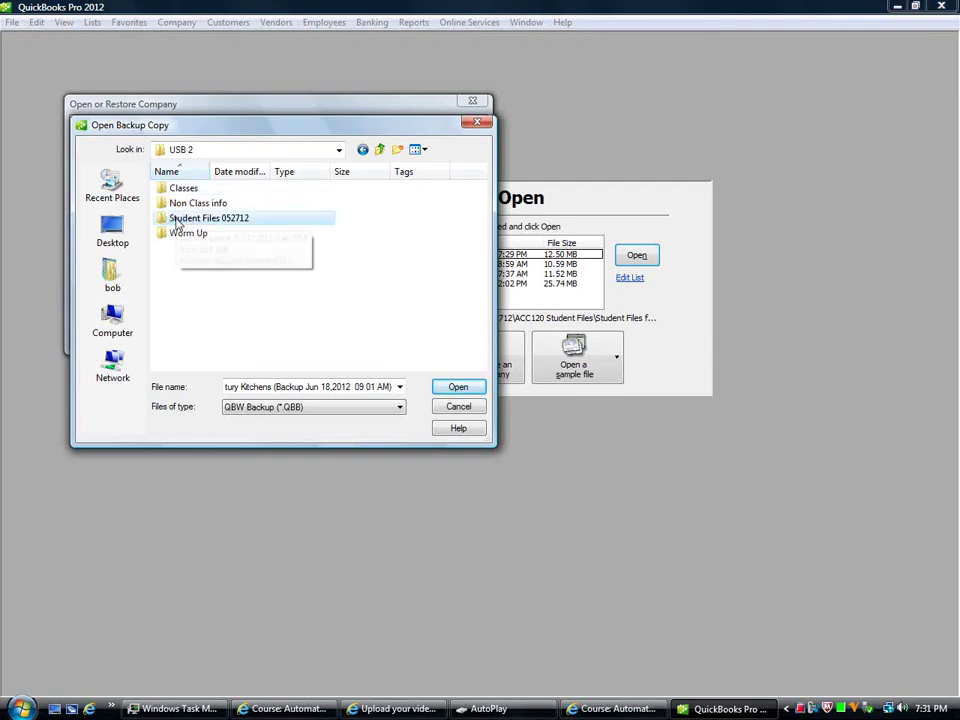
double_click(176, 220)
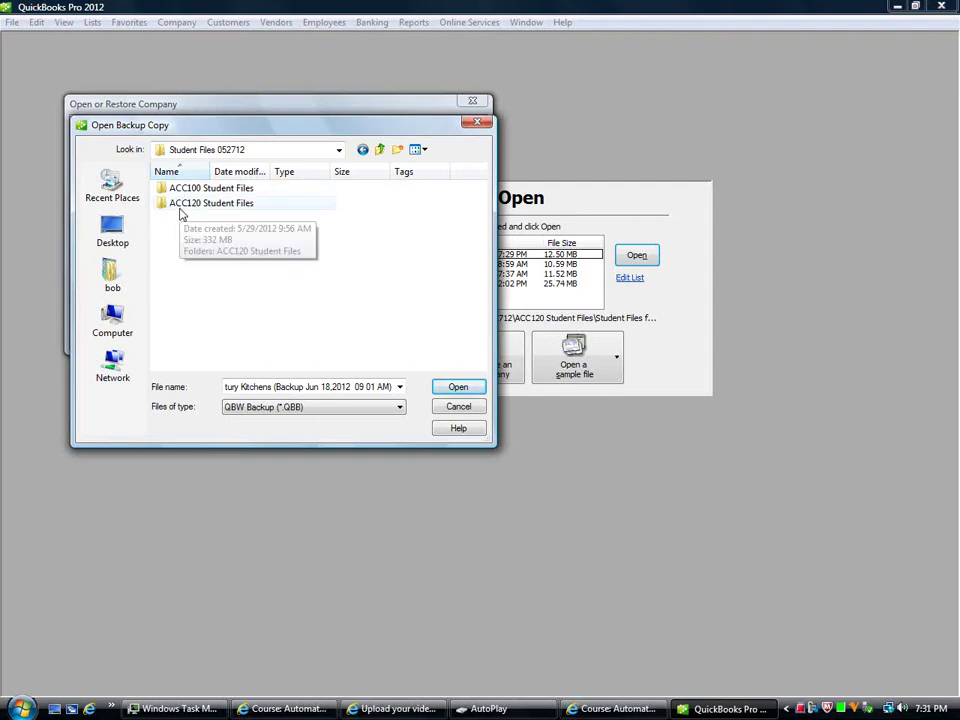
Step: Continue through ACC120 > Student Files for USB > Data Files into the Wild Water Sports folder
double_click(181, 206)
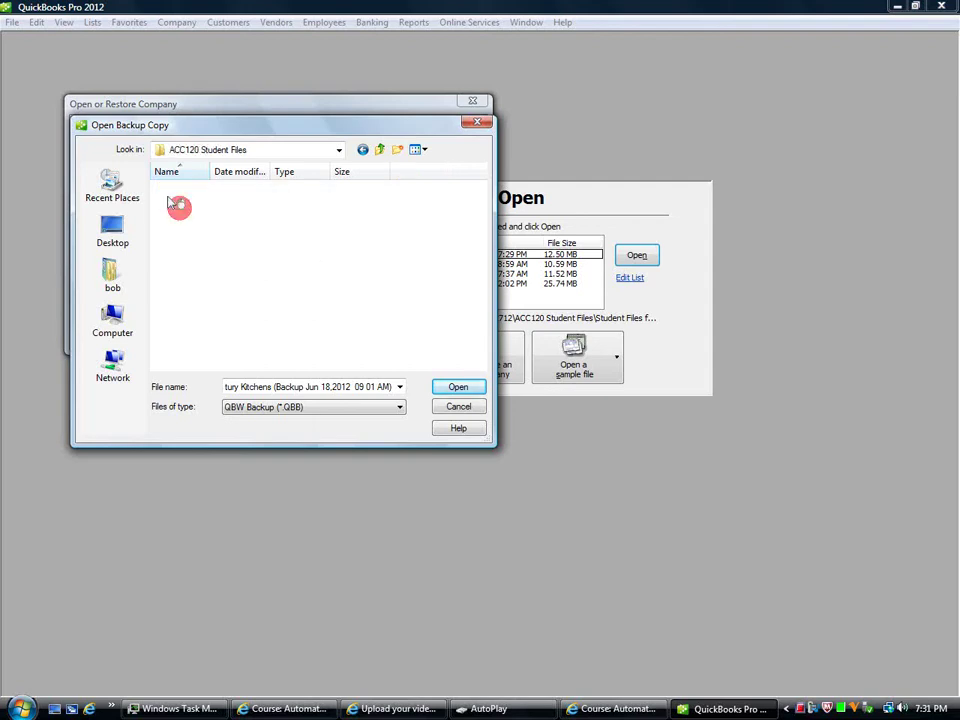
left_click(182, 206)
double_click(183, 206)
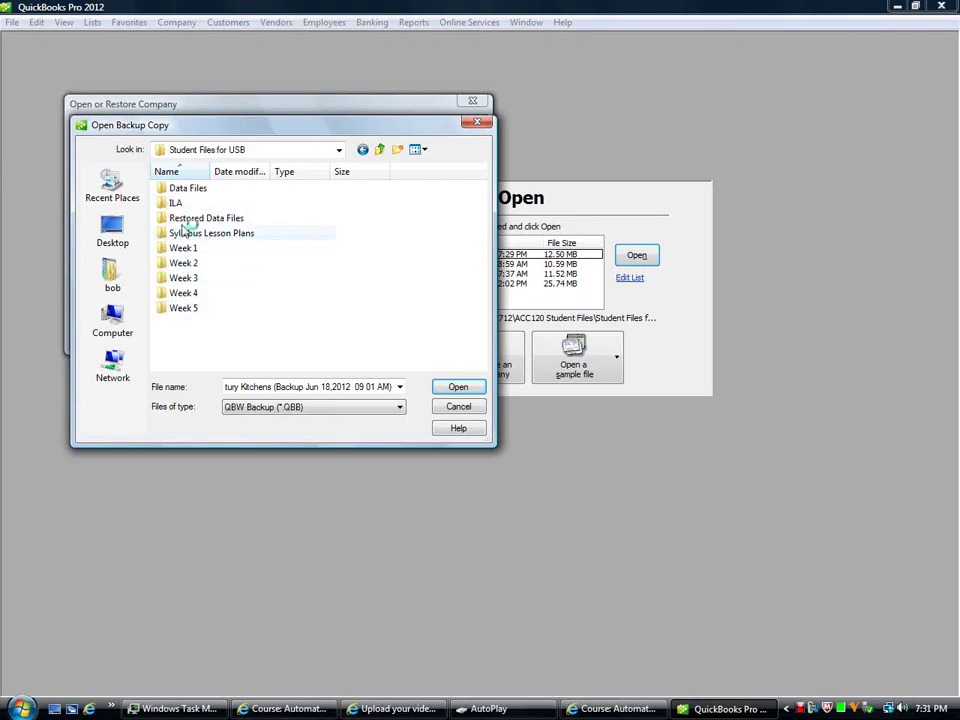
left_click(175, 188)
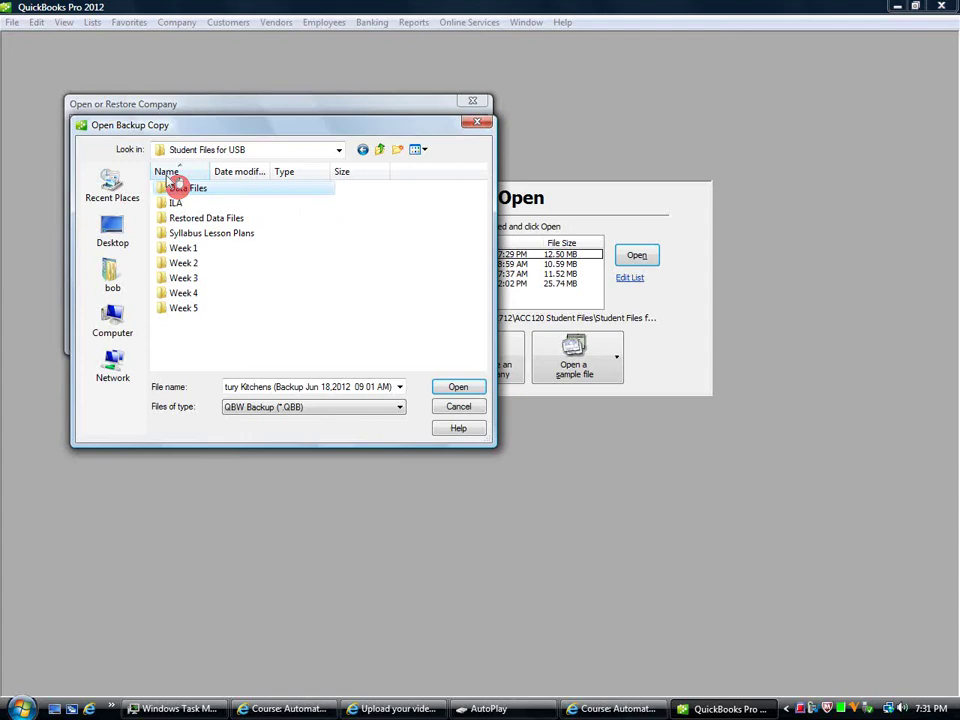
double_click(176, 188)
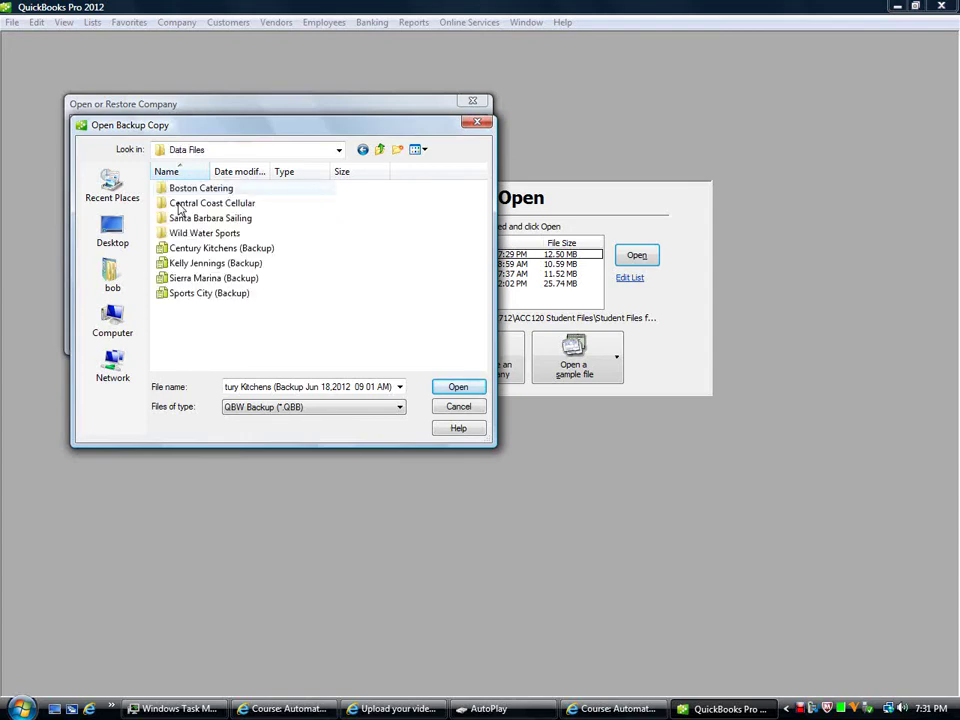
left_click(172, 233)
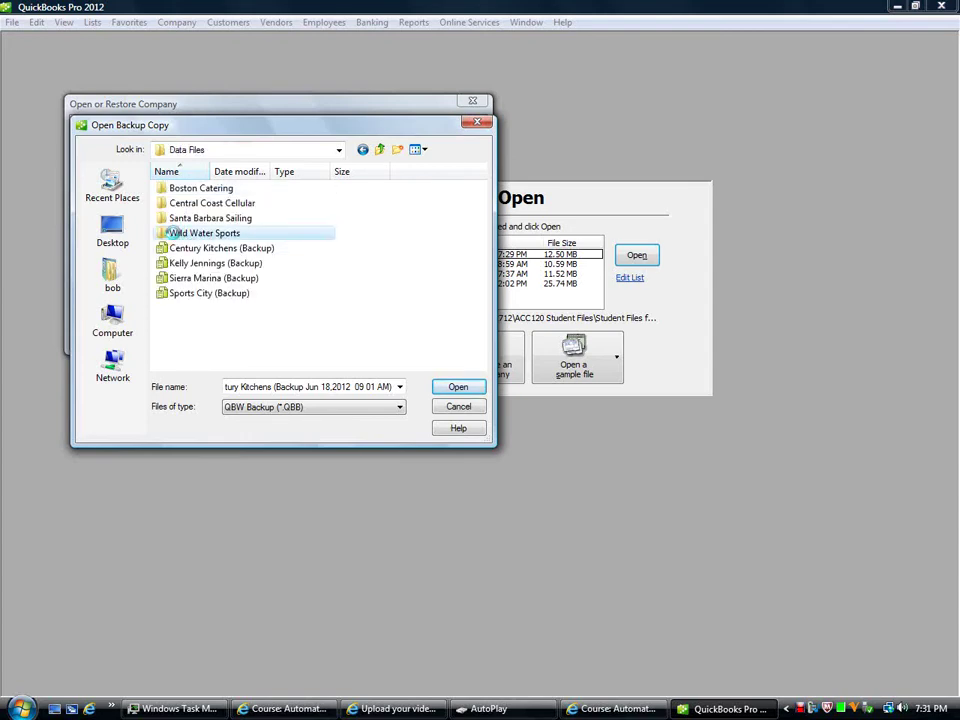
double_click(172, 233)
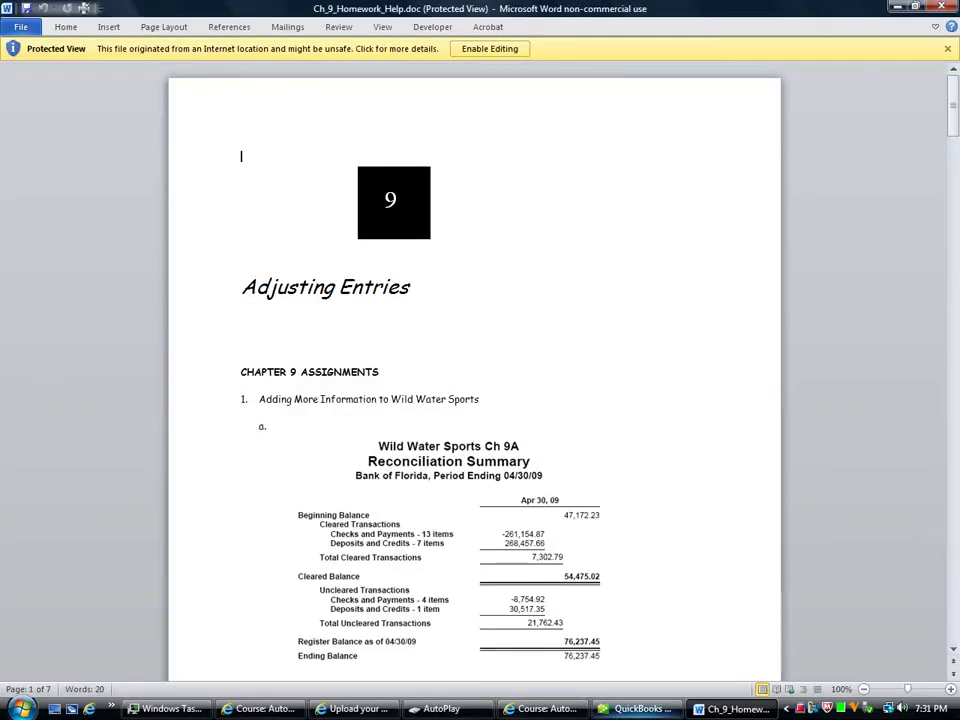
key("alt+Tab")
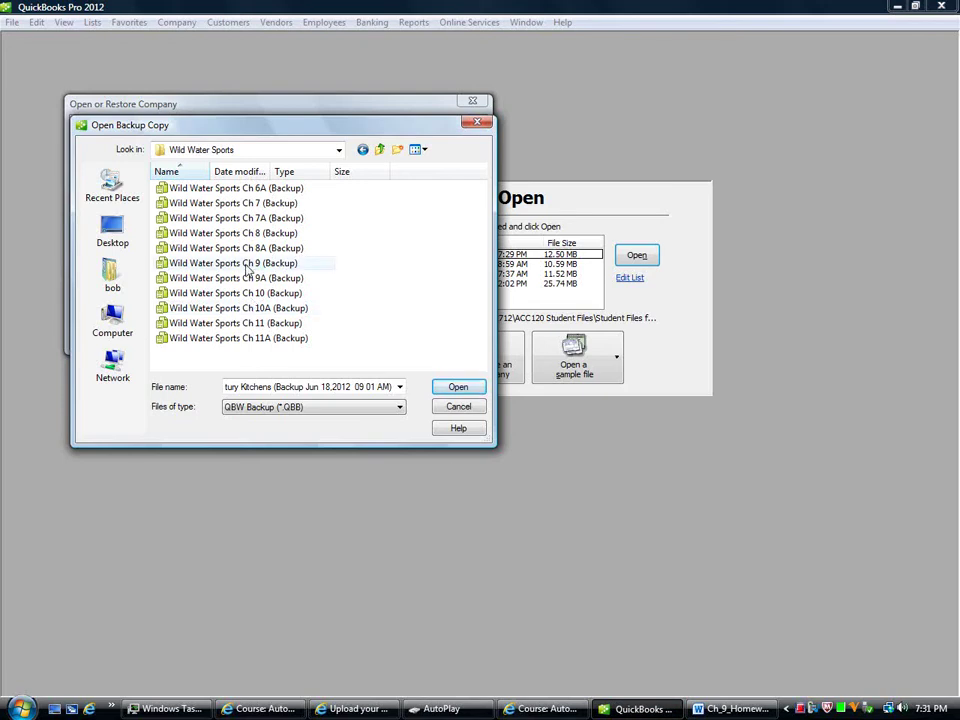
Step: Select the Wild Water Sports Ch 9A backup and start choosing a different save folder
double_click(232, 279)
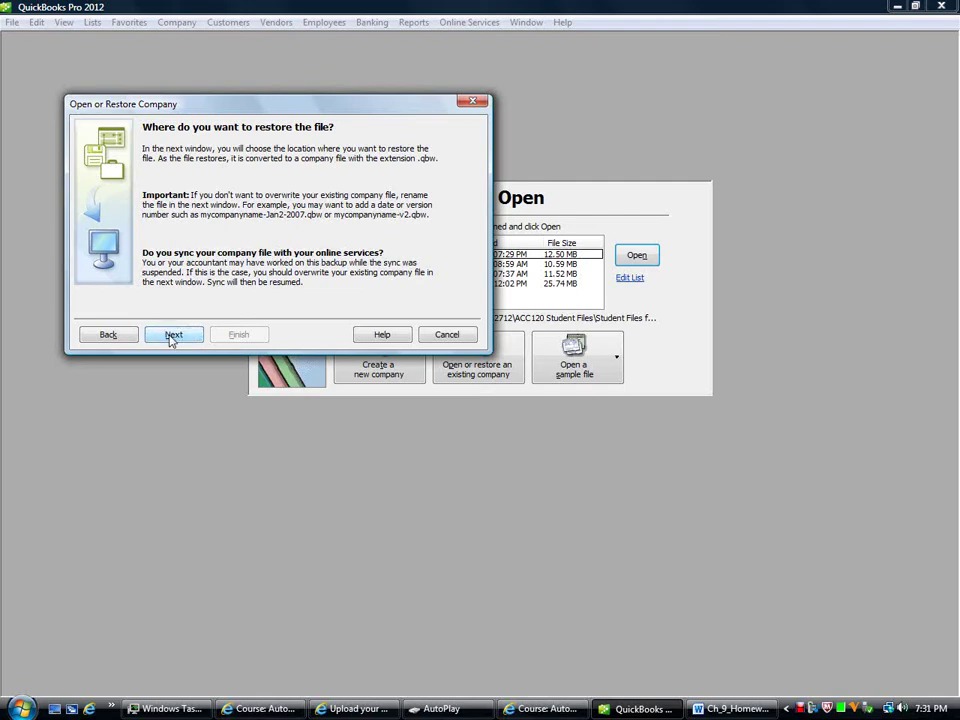
left_click(171, 336)
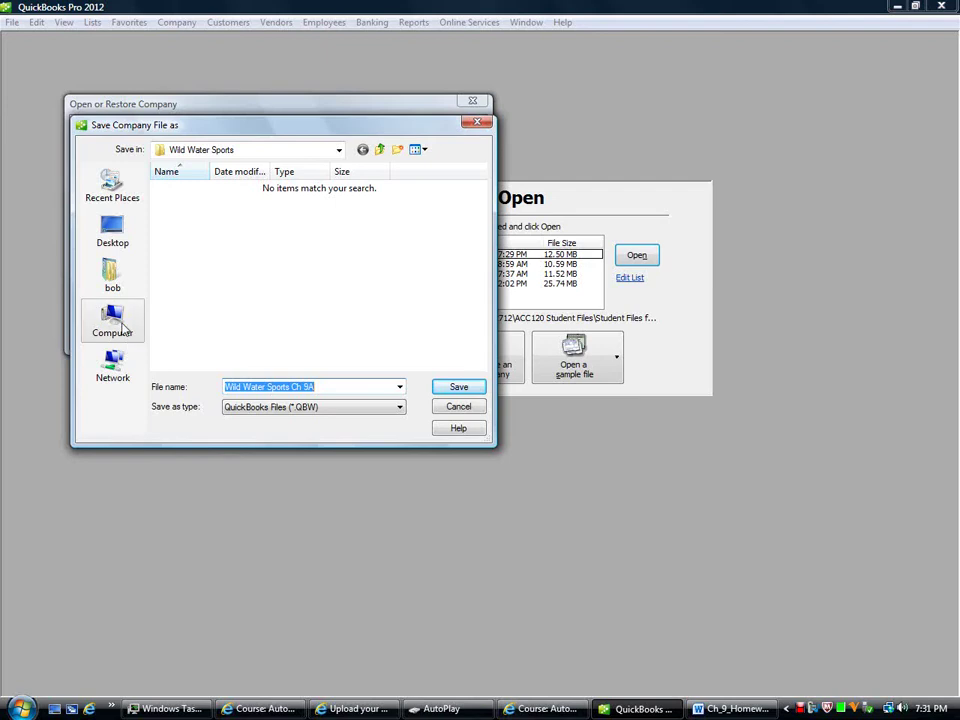
left_click(339, 150)
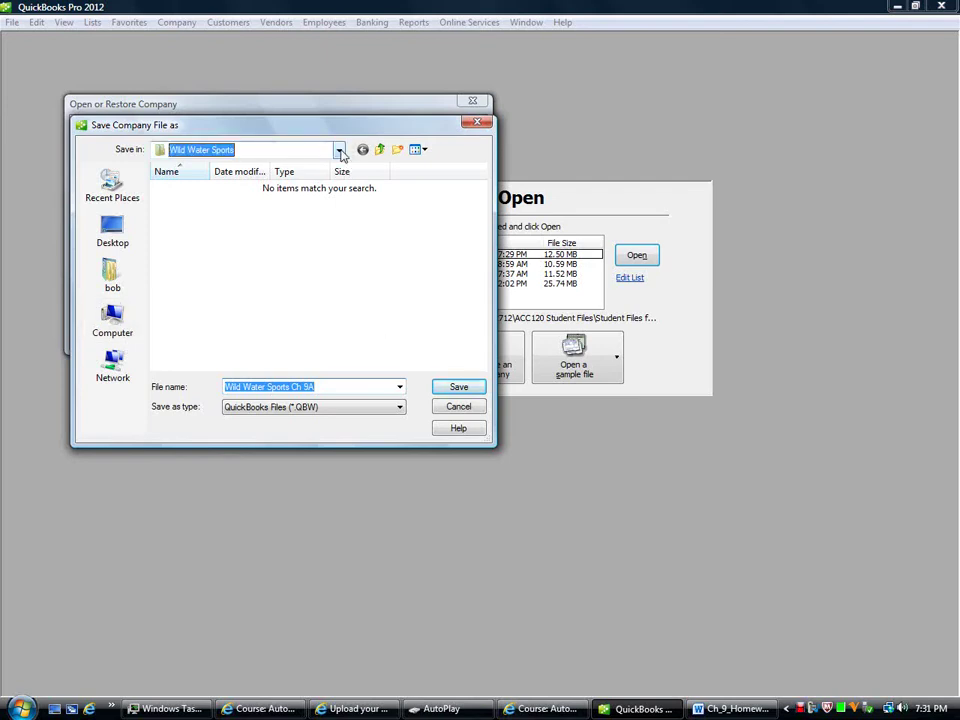
left_click(339, 150)
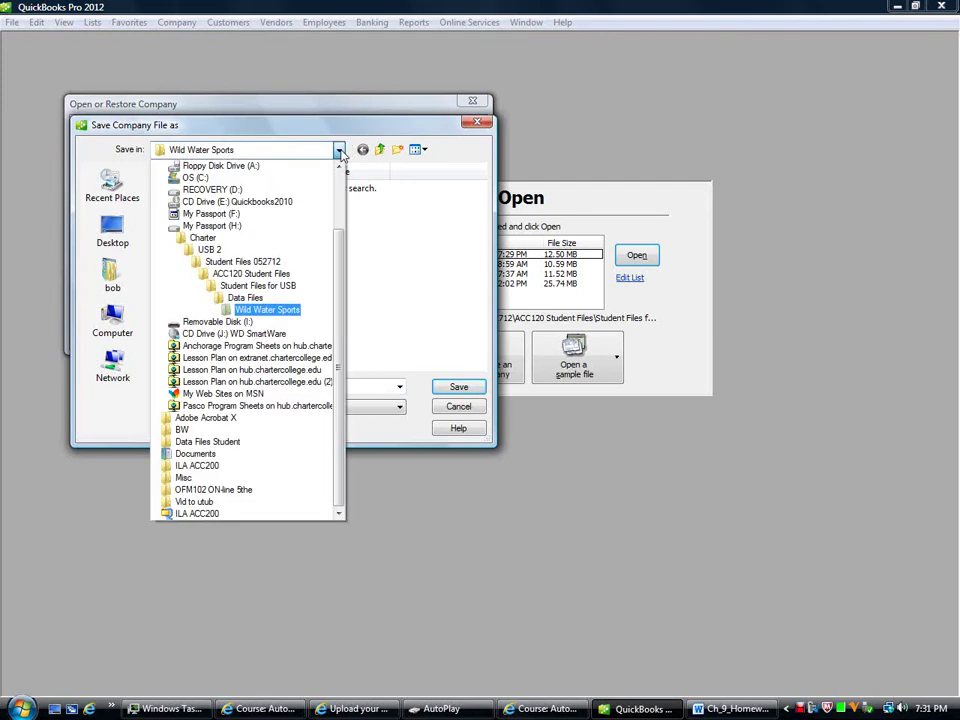
left_click(324, 276)
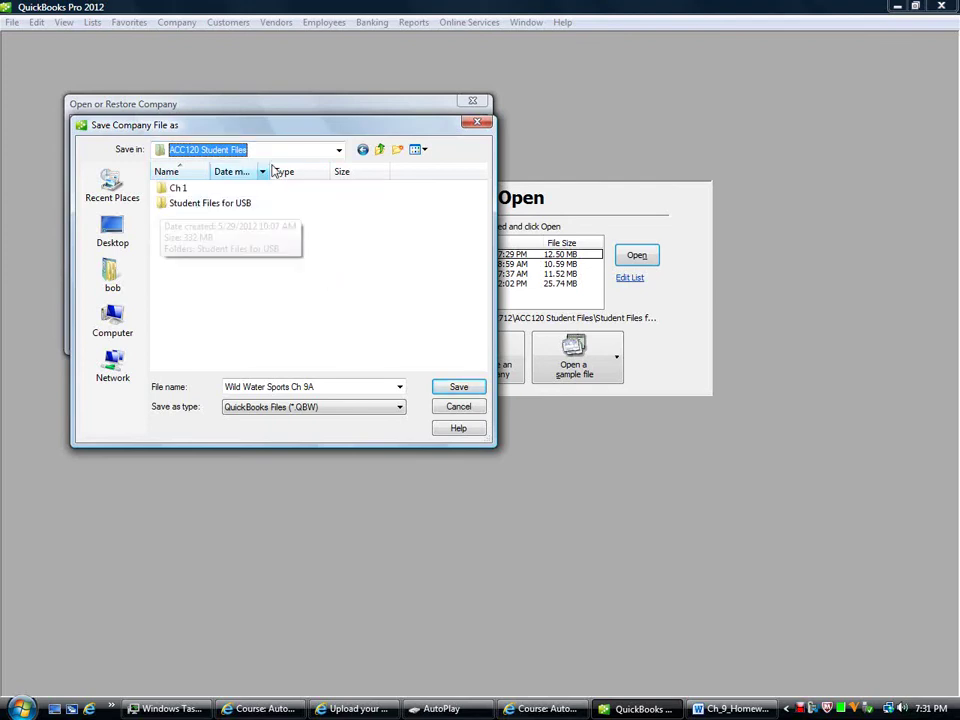
Step: Save the restored company into Student Files 052712 > ACC120 > Student Files for USB > Restored Data Files
left_click(338, 151)
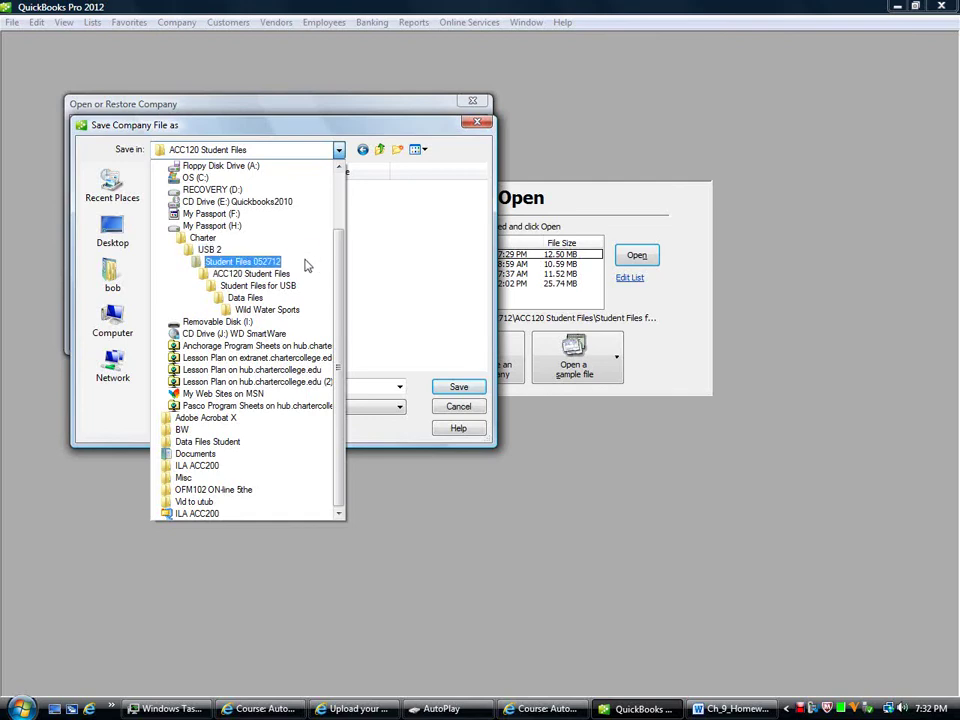
left_click(307, 264)
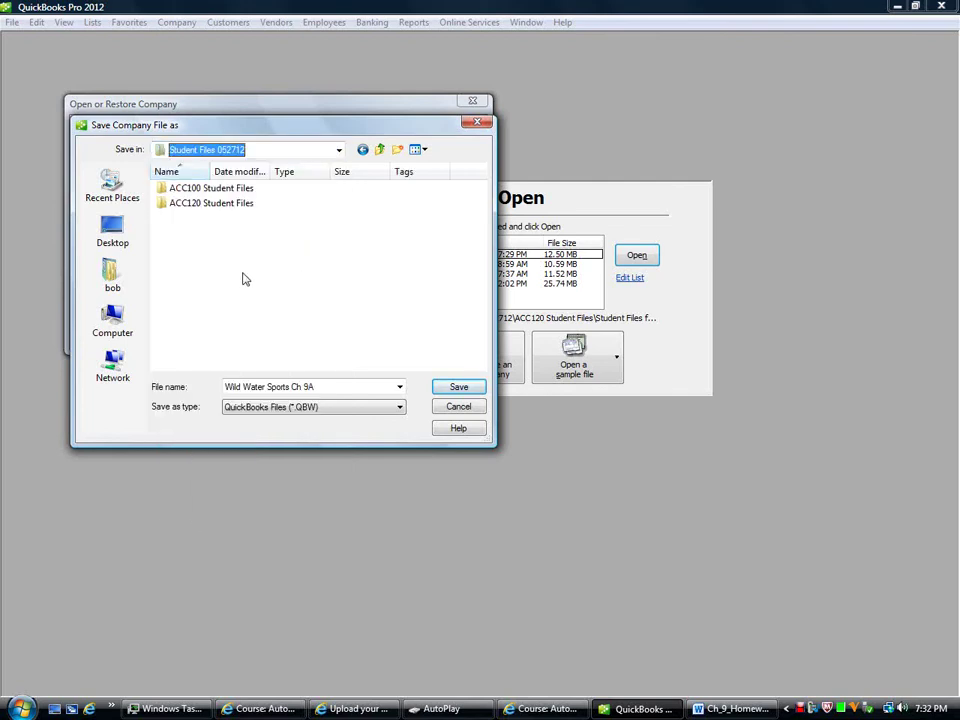
left_click(197, 203)
double_click(197, 203)
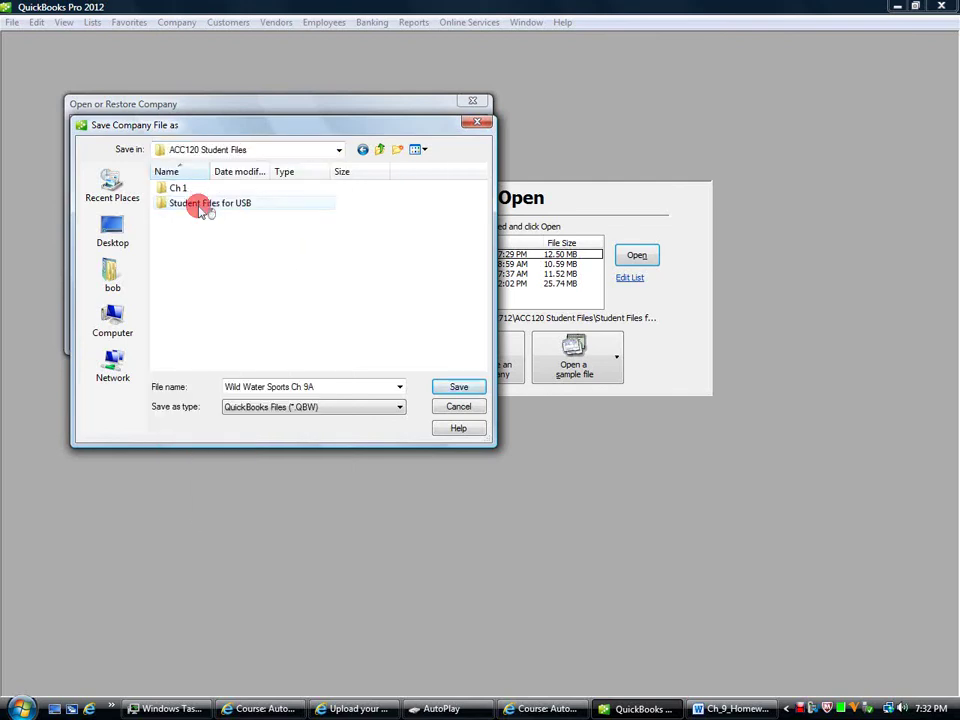
double_click(203, 206)
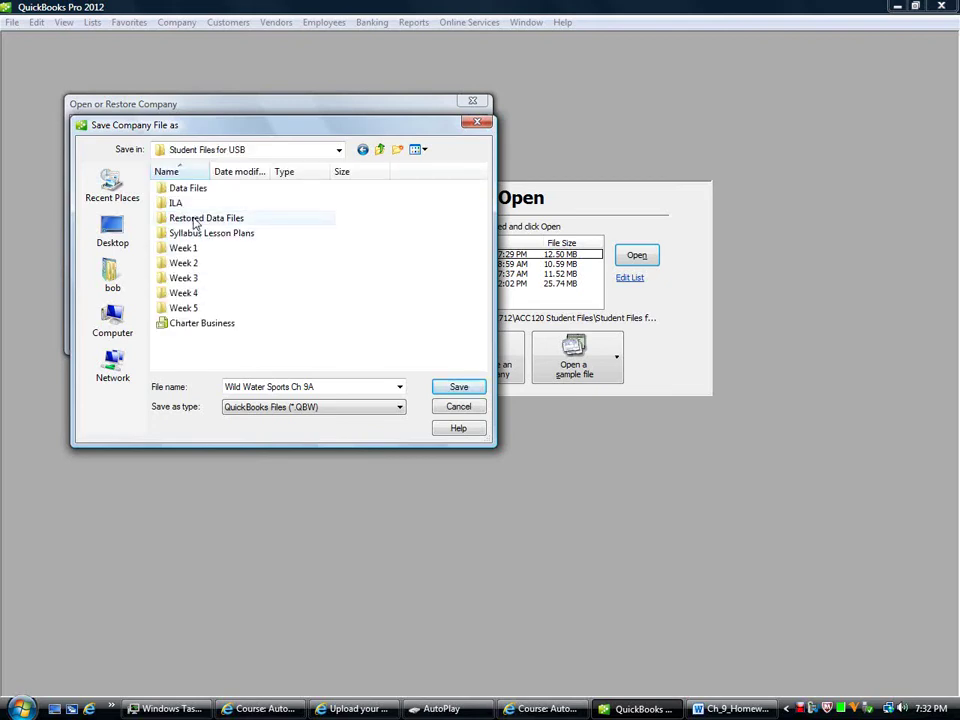
double_click(196, 220)
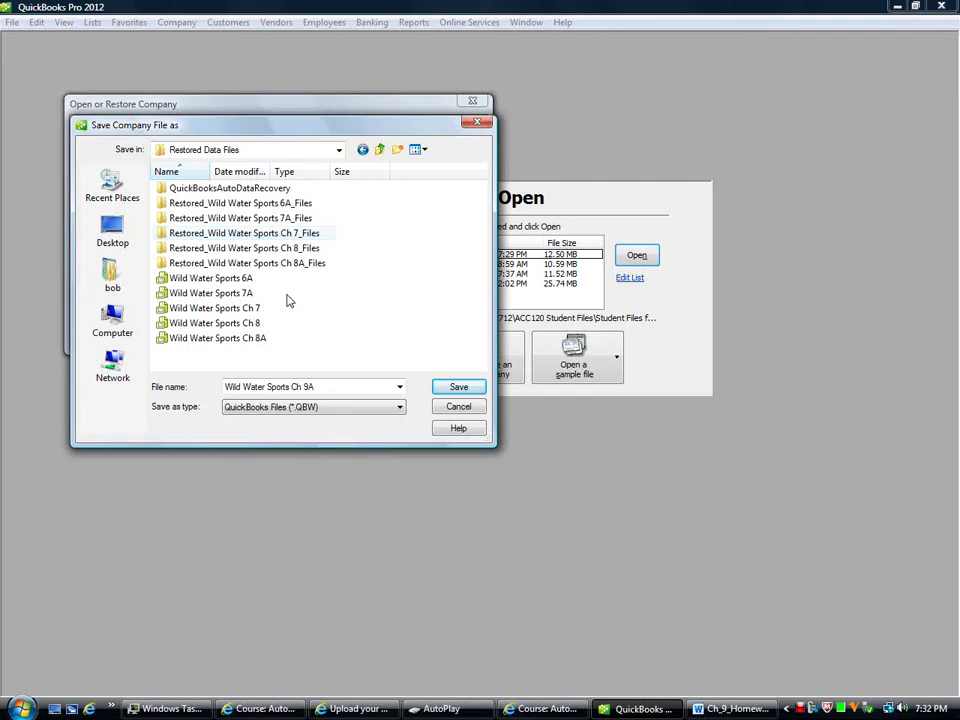
left_click(442, 389)
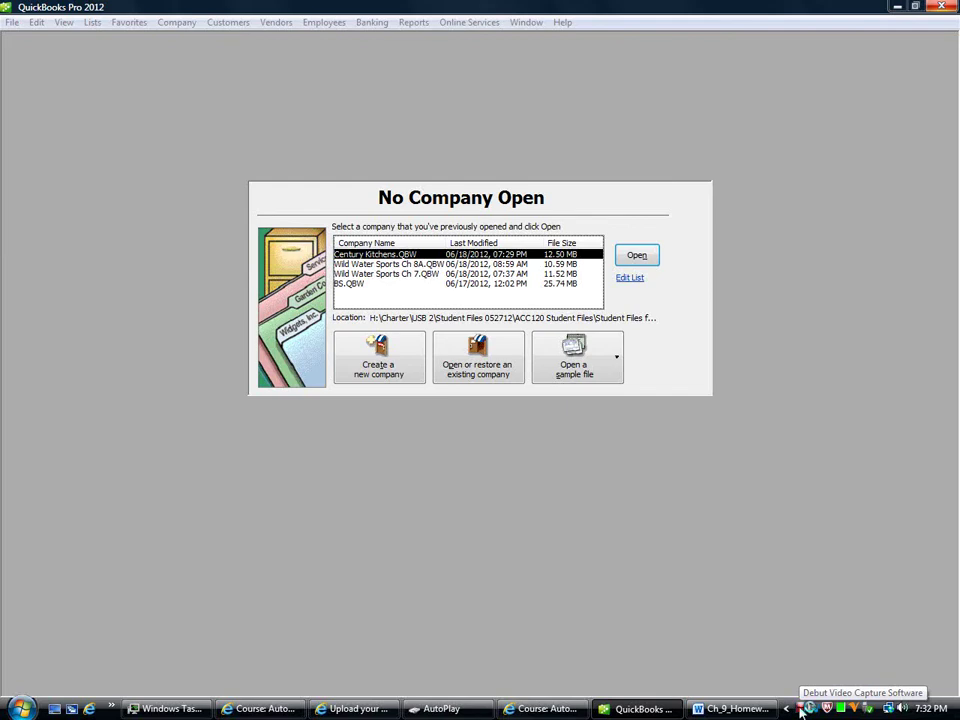
Step: Switch to the QuickBooks window showing the Wild Water Sports Ch 9A Home page
right_click(801, 709)
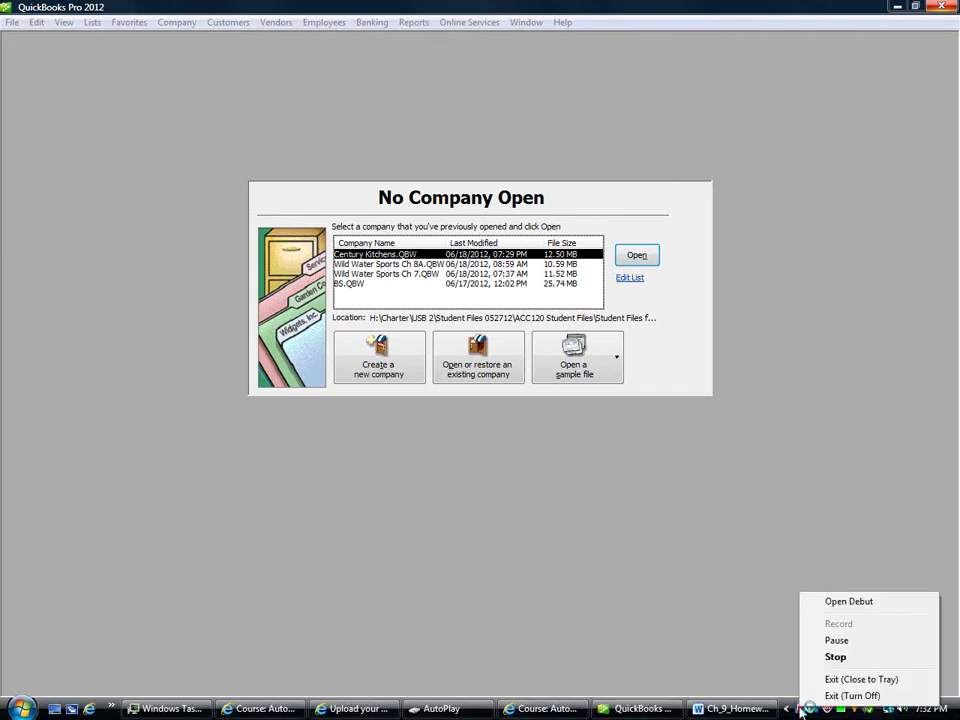
left_click(818, 640)
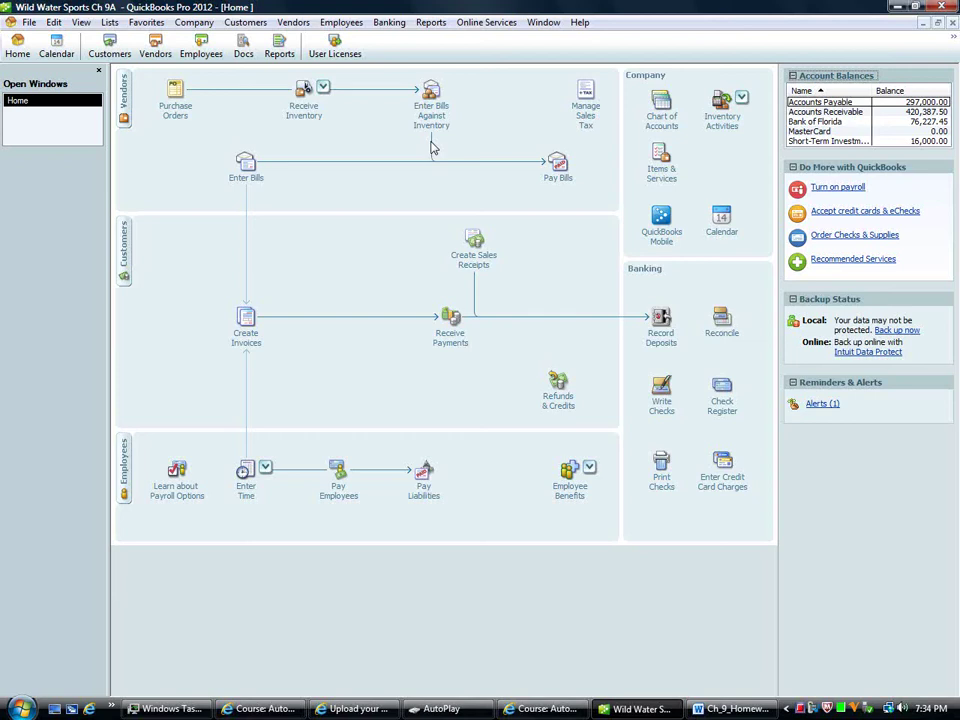
Step: Start a new invoice for the autocompleted customer, dated 05/01/09
left_click(241, 345)
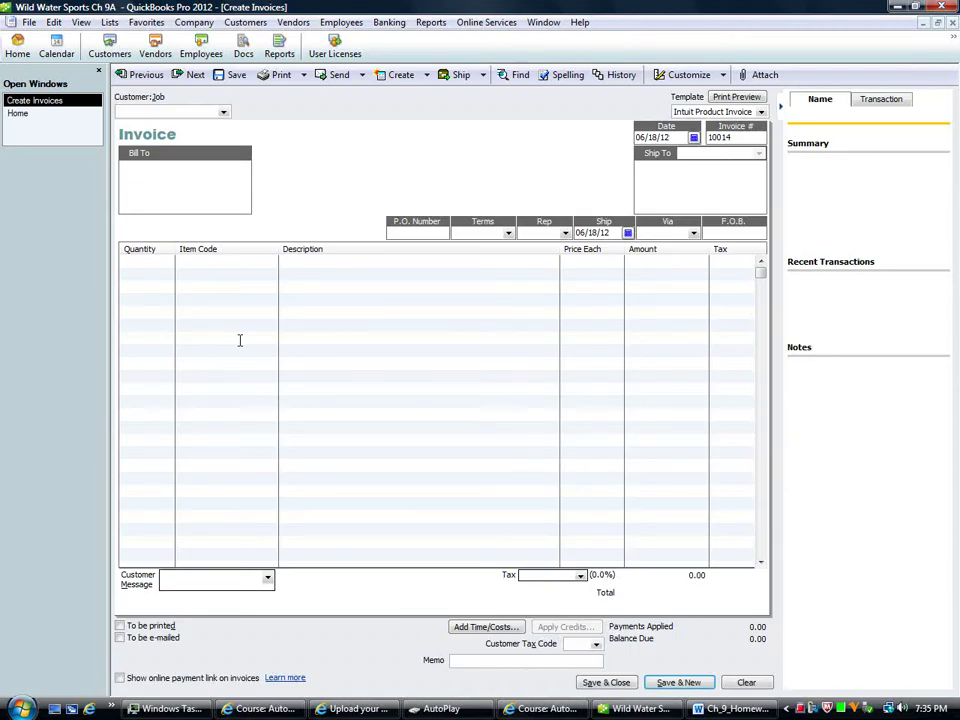
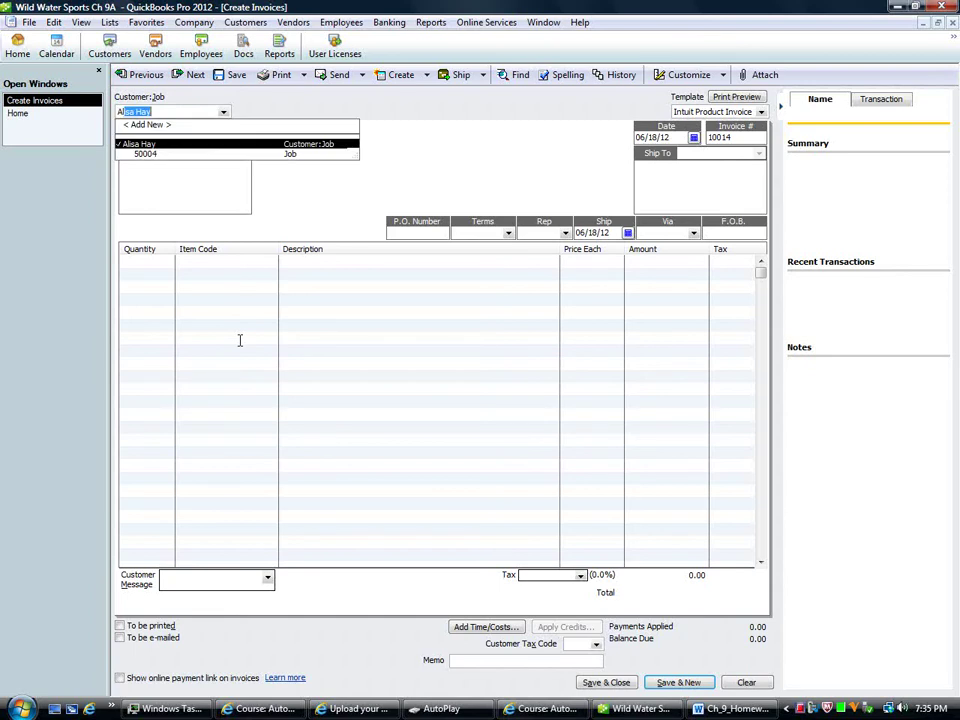
key("Tab")
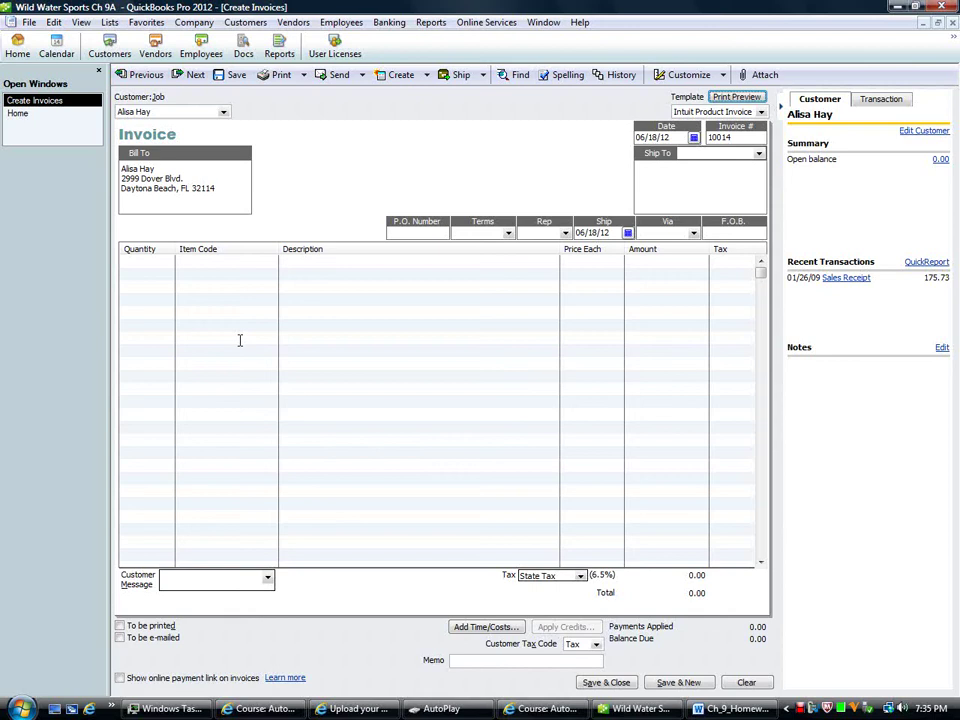
key("Tab")
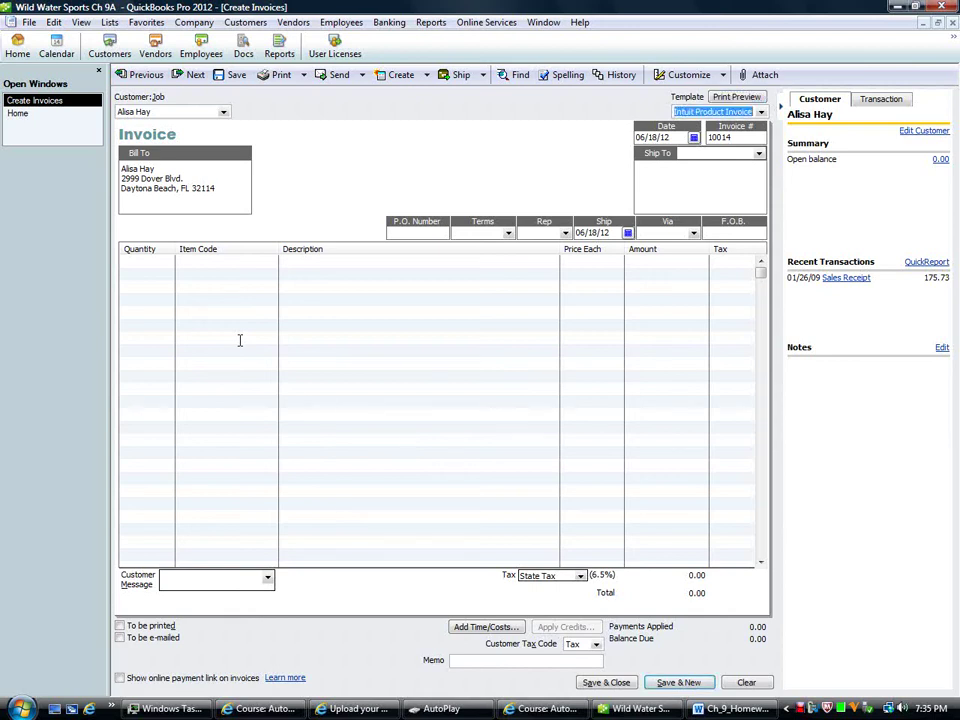
key("Tab")
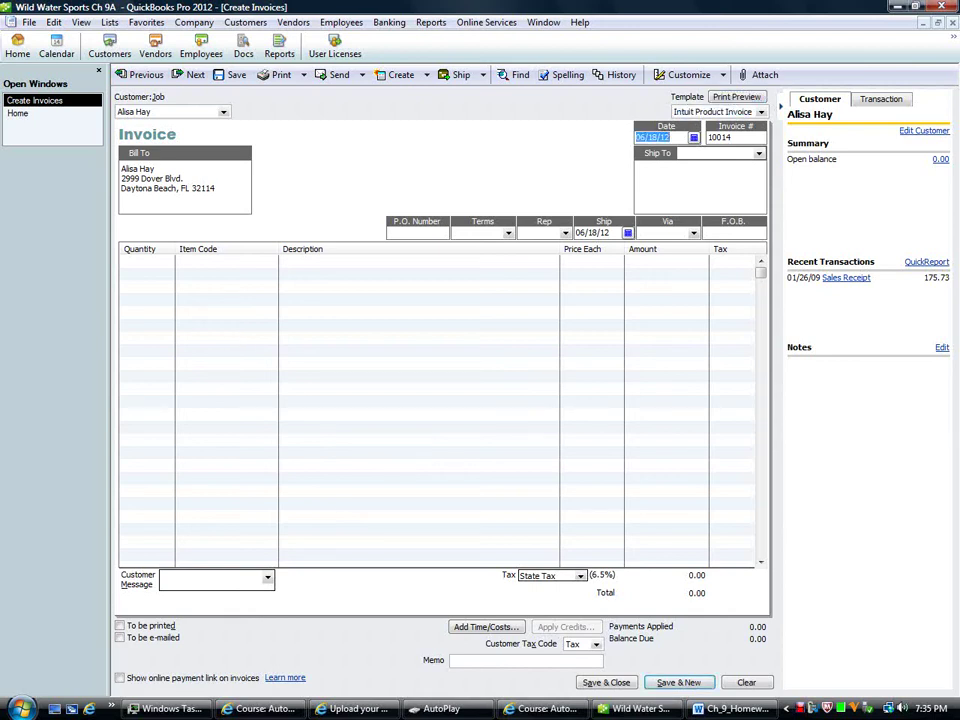
type("050109")
key("Tab")
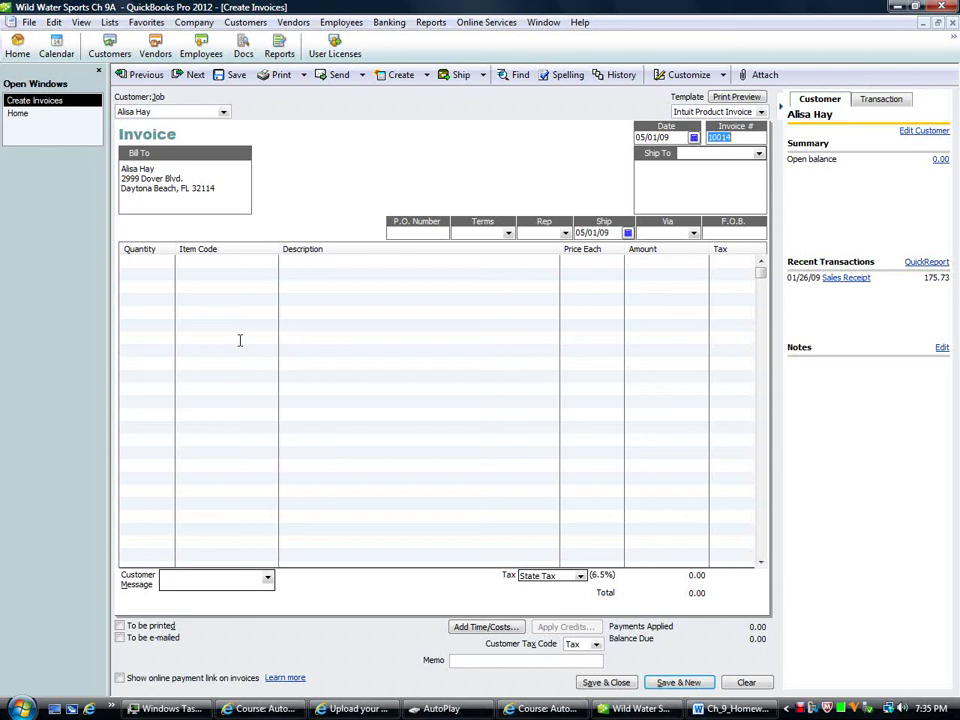
key("Tab")
key("Tab")
key("Tab")
key("Tab")
key("Tab")
key("Tab")
key("Tab")
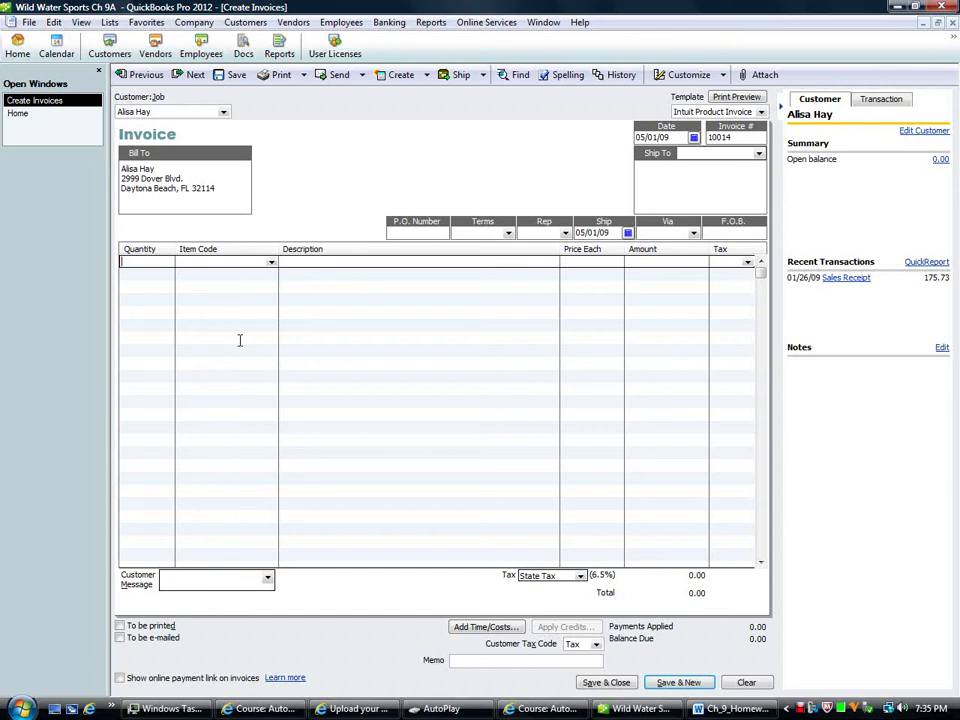
Step: Add one MS LX Malibu Sportster LX at 52,000.00 and save the invoice
type("1")
key("Tab")
type("MS")
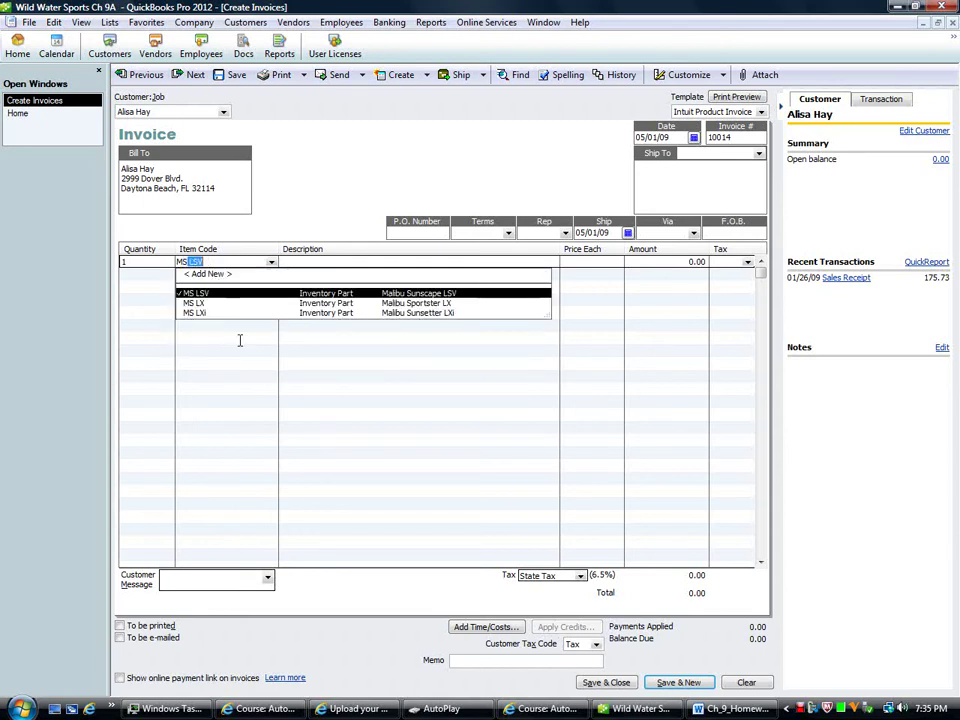
key("Down")
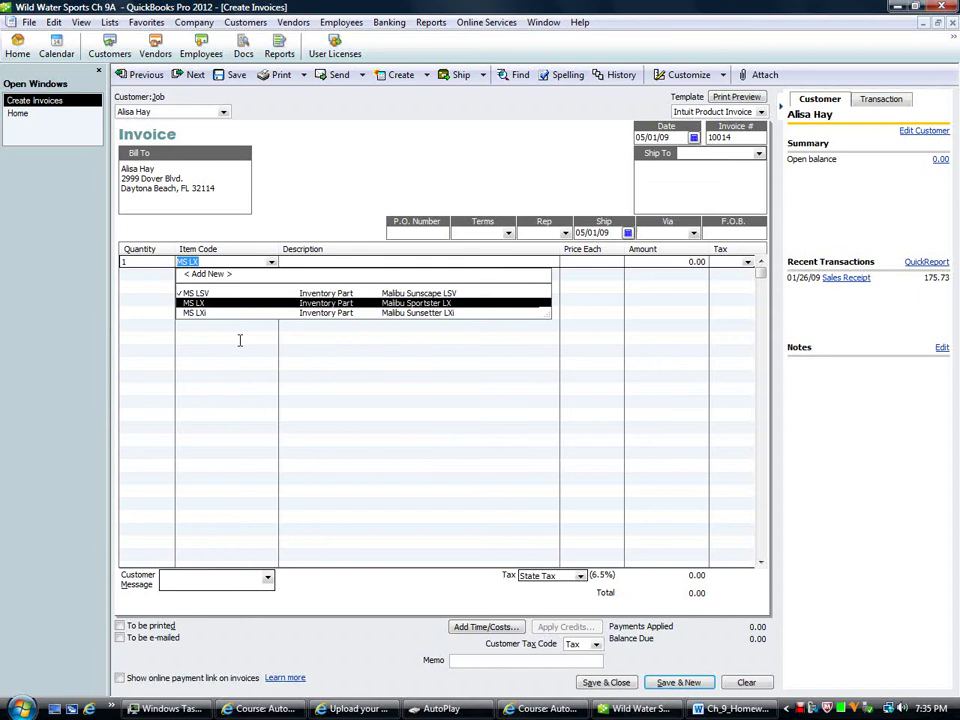
key("Tab")
key("Tab")
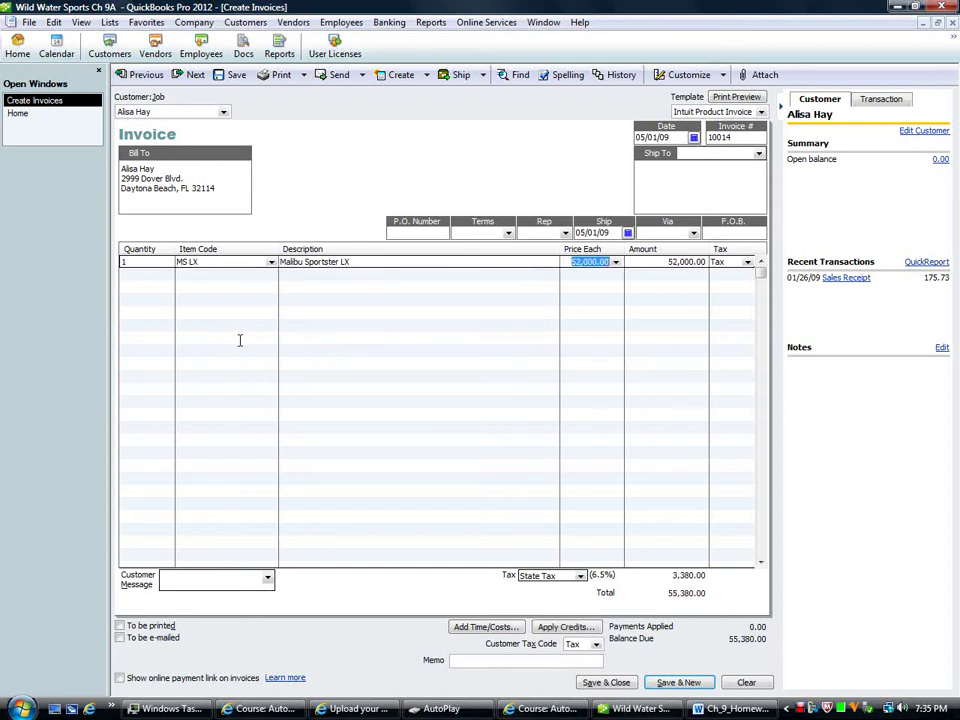
key("Tab")
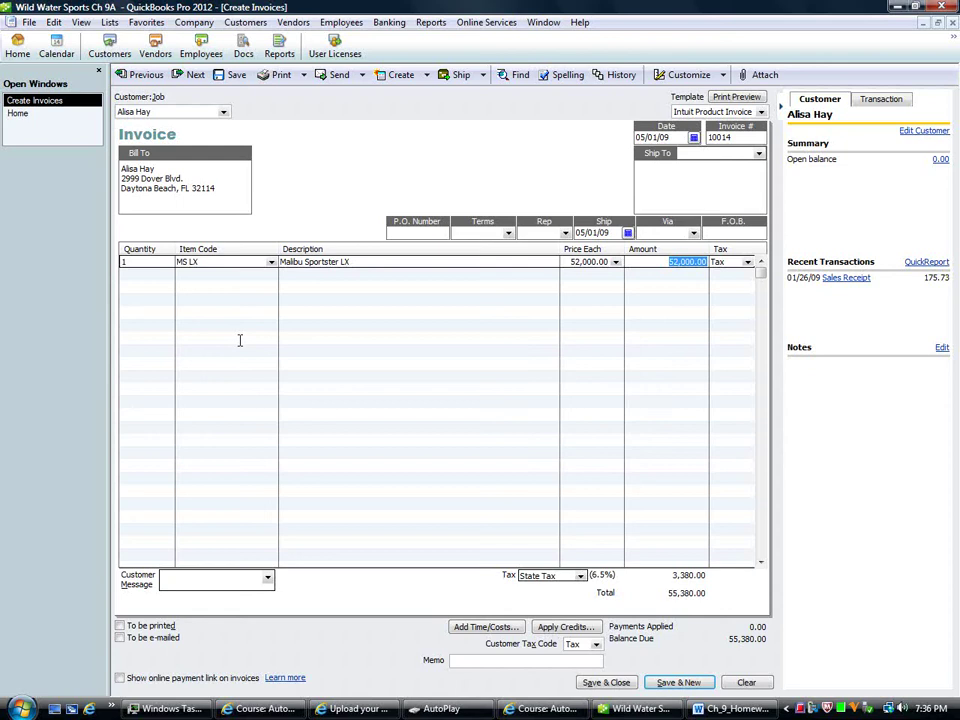
left_click(595, 684)
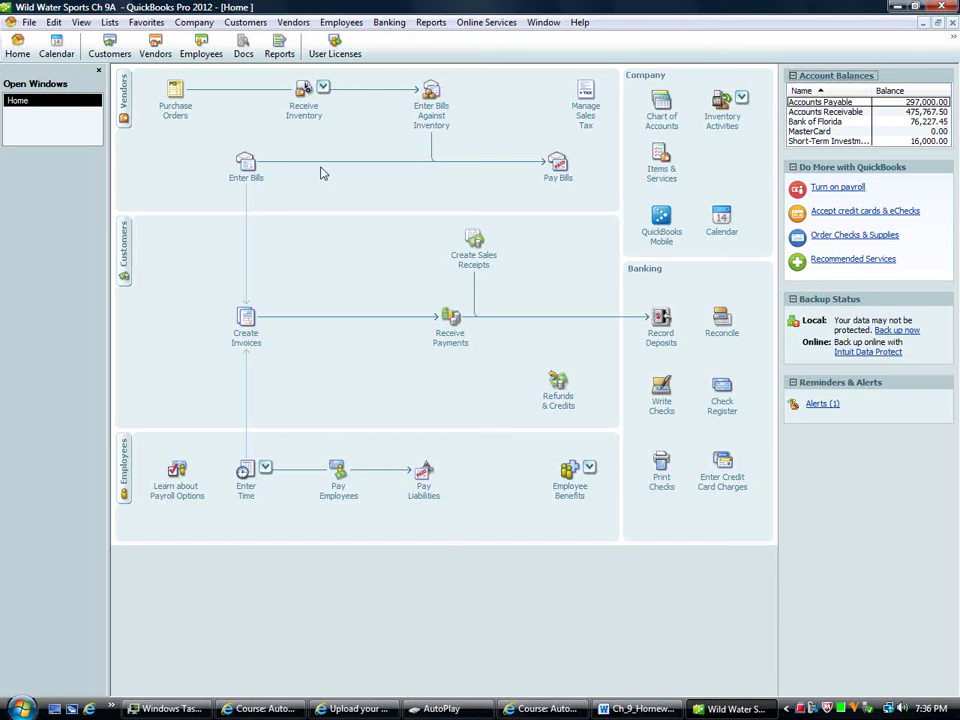
Step: Open a blank general journal entry, number 21, from the Company menu
left_click(245, 22)
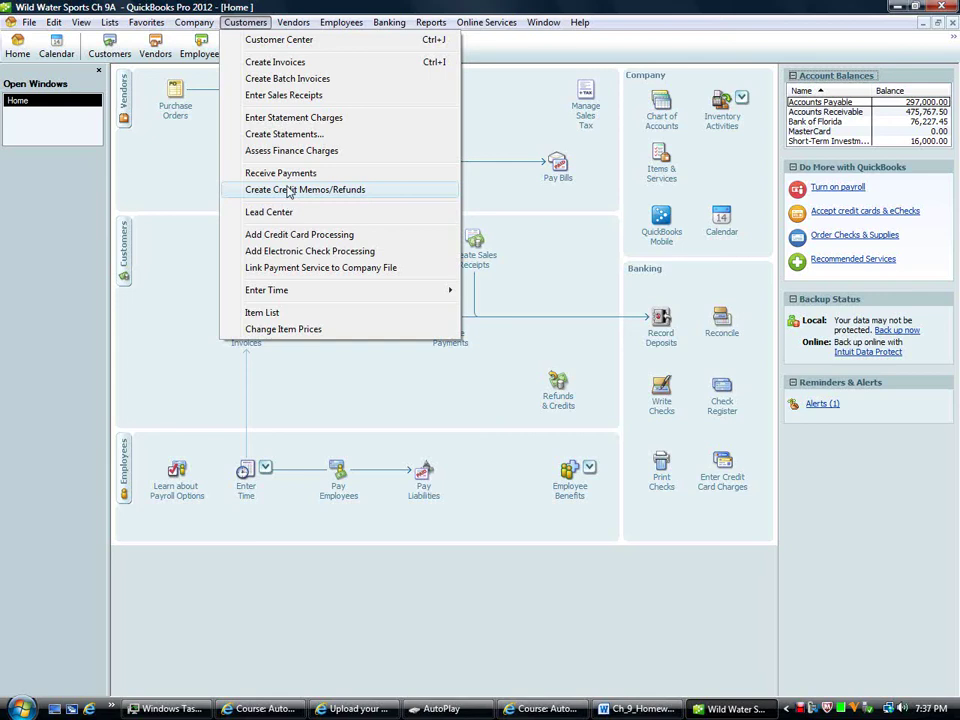
mouse_move(194, 22)
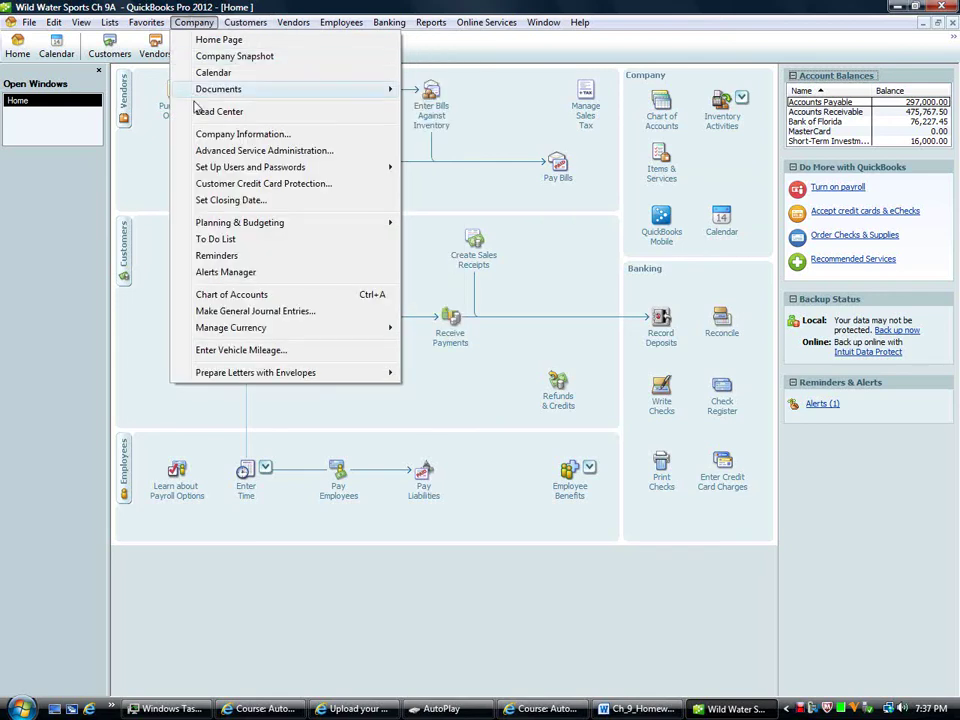
left_click(218, 315)
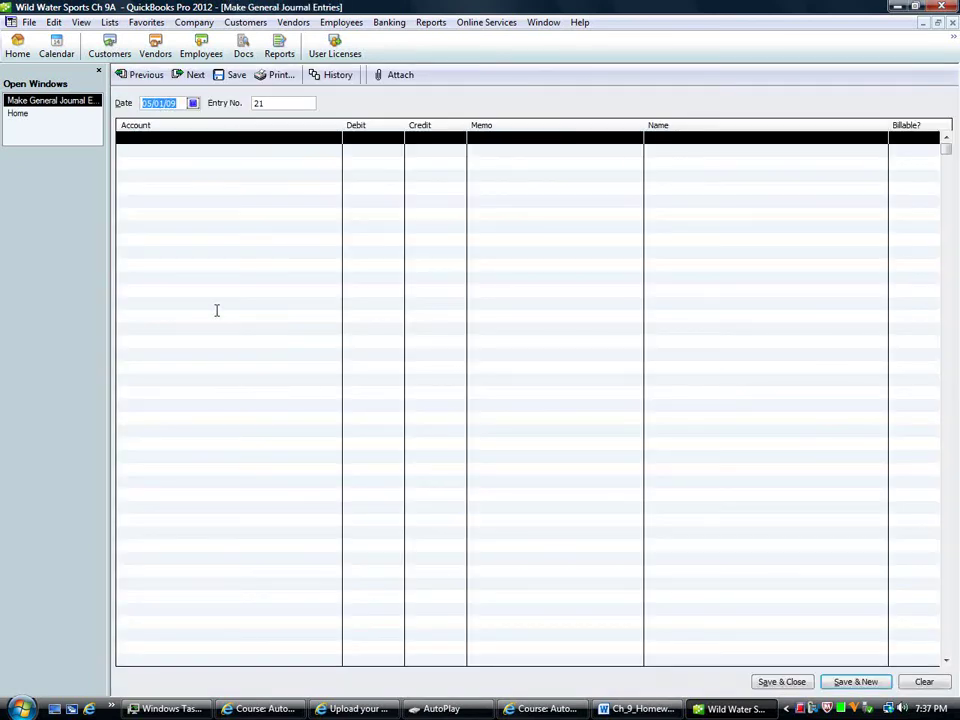
Step: Date entry 21 04/30/09, debit Interest Expense 995.52 and credit Accrued Expenses
key("minus")
left_click(216, 310)
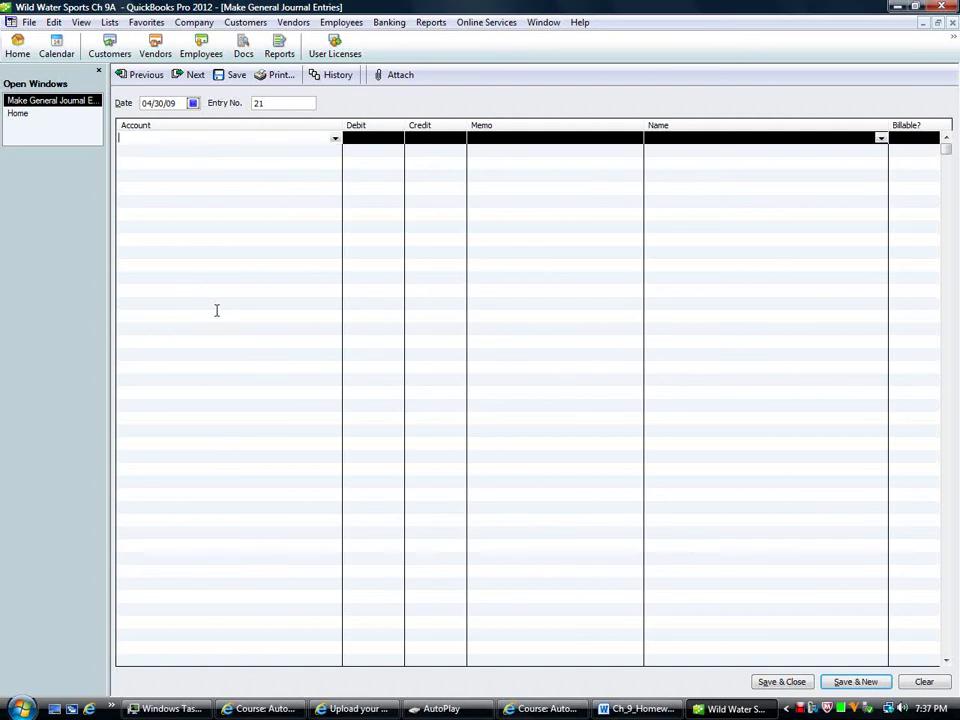
type("intre")
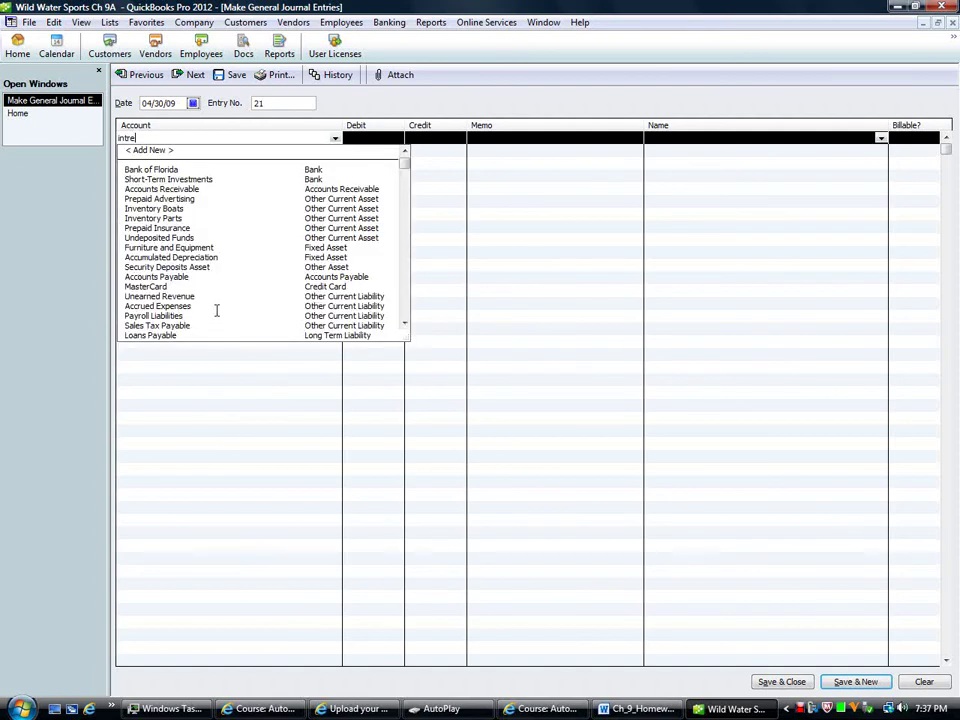
key("BackSpace")
key("BackSpace")
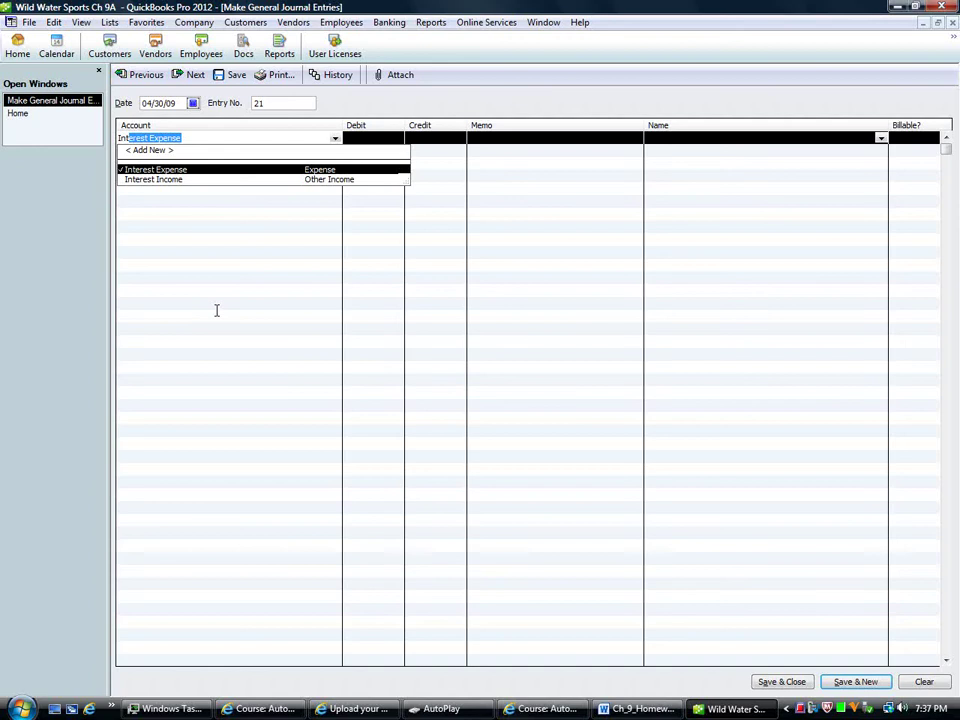
key("Tab")
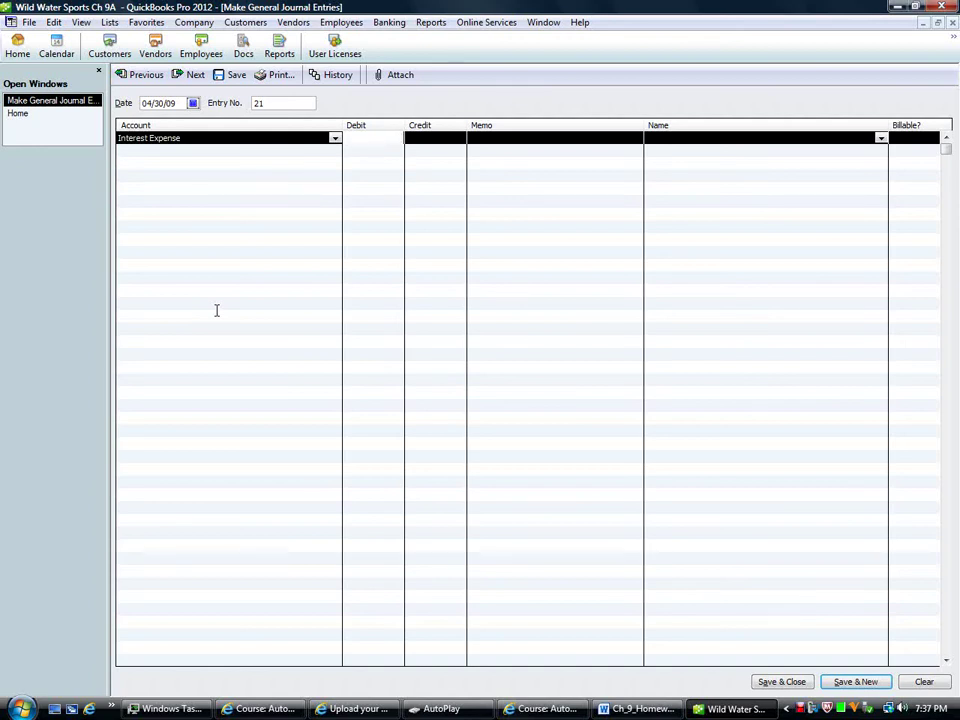
type("995.52")
key("Tab")
key("Tab")
key("Tab")
key("Tab")
key("Tab")
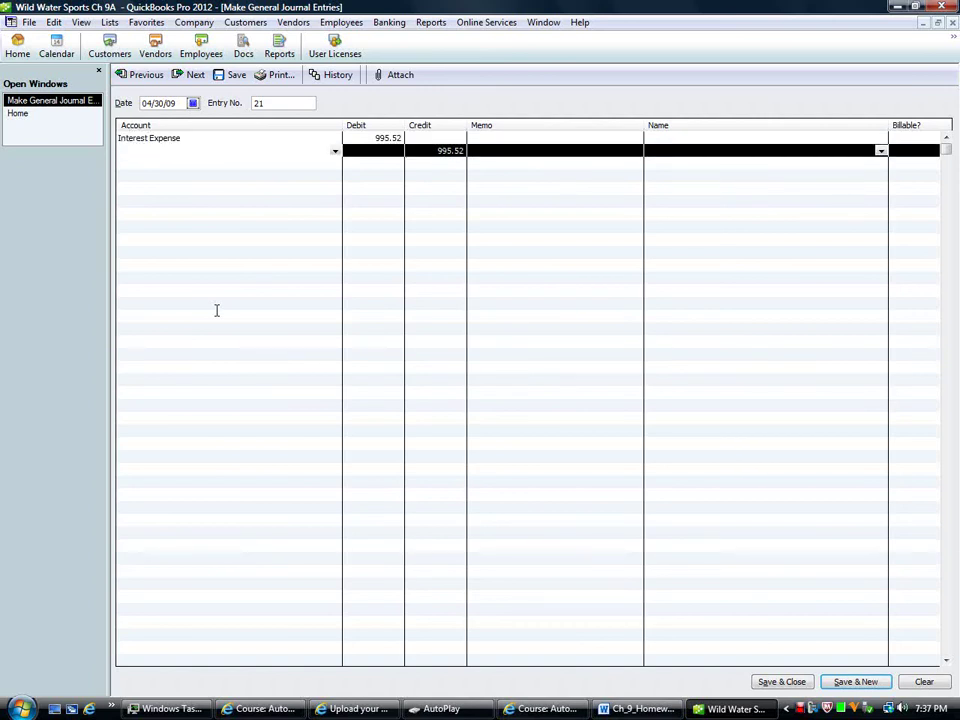
type("accr")
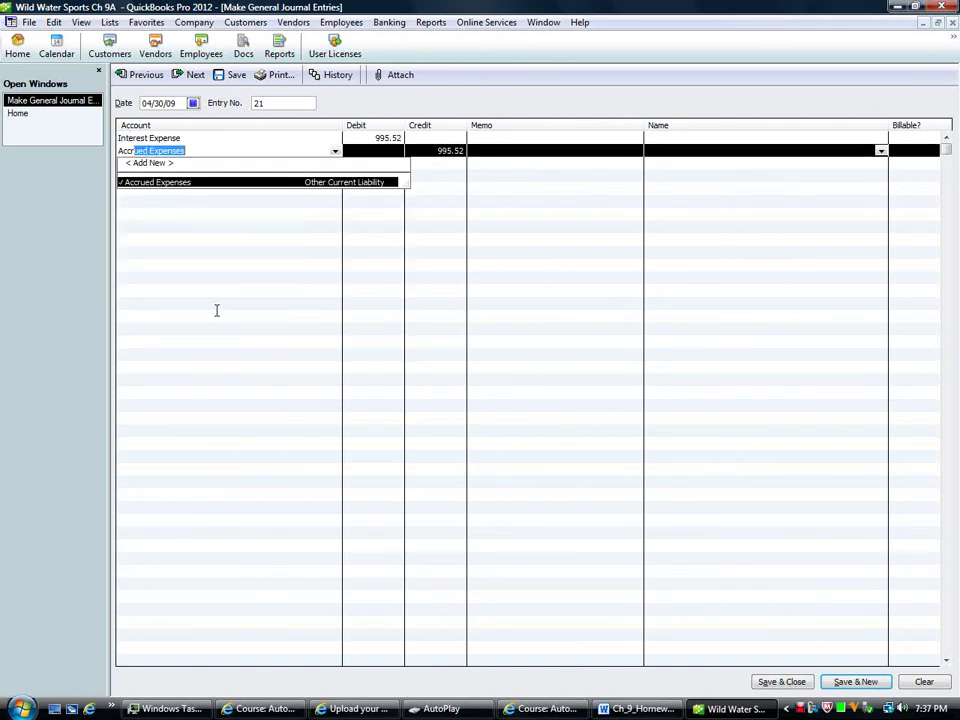
key("Tab")
key("Tab")
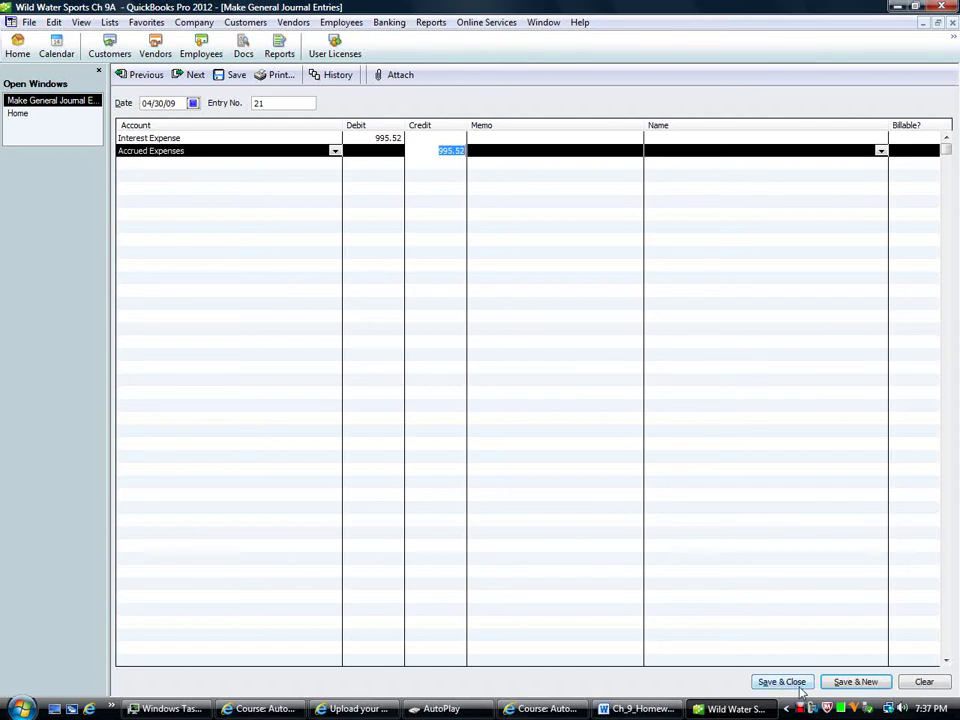
Step: Save the April interest accrual and date a new entry 05/01/09
left_click(856, 682)
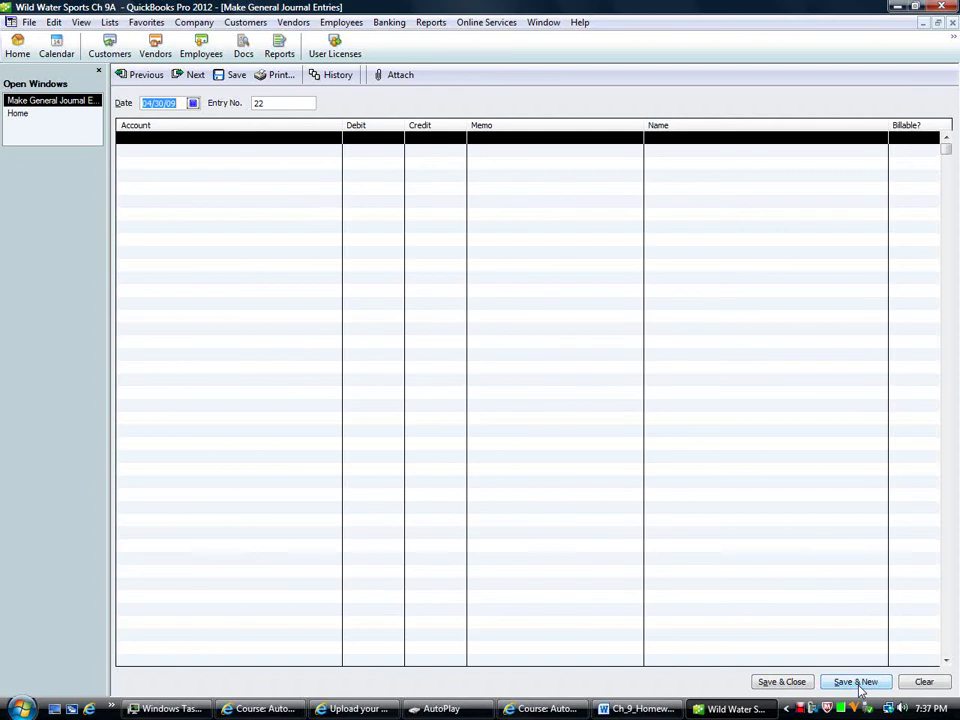
key("plus")
key("Tab")
key("Tab")
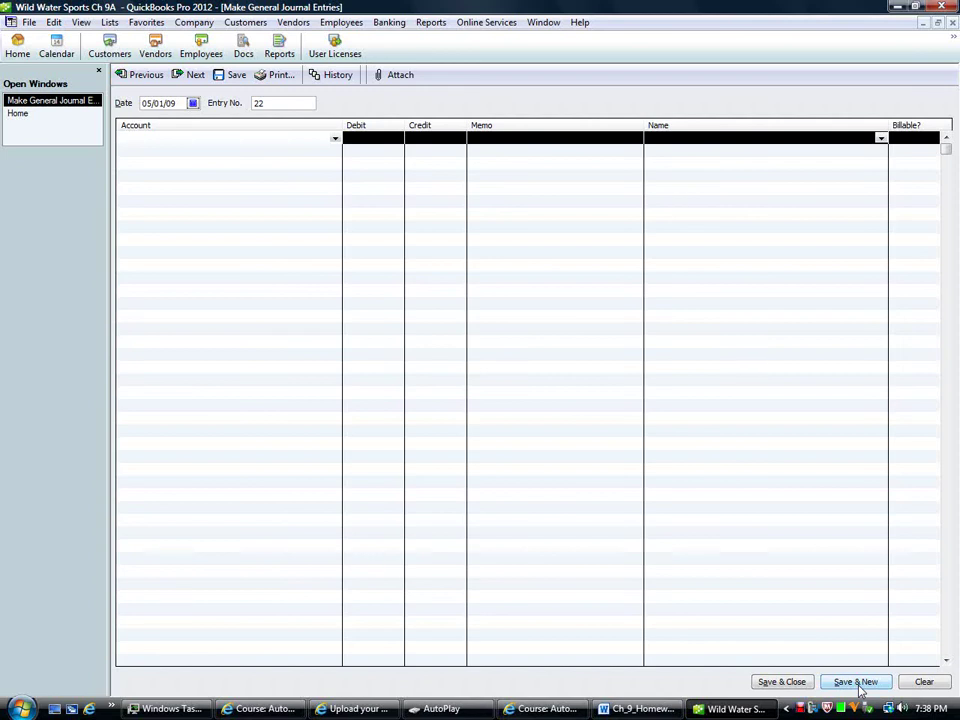
Step: Credit Interest Expense 995.52 and debit Accrued Expenses as the reversal, then save
type("Interest Expense")
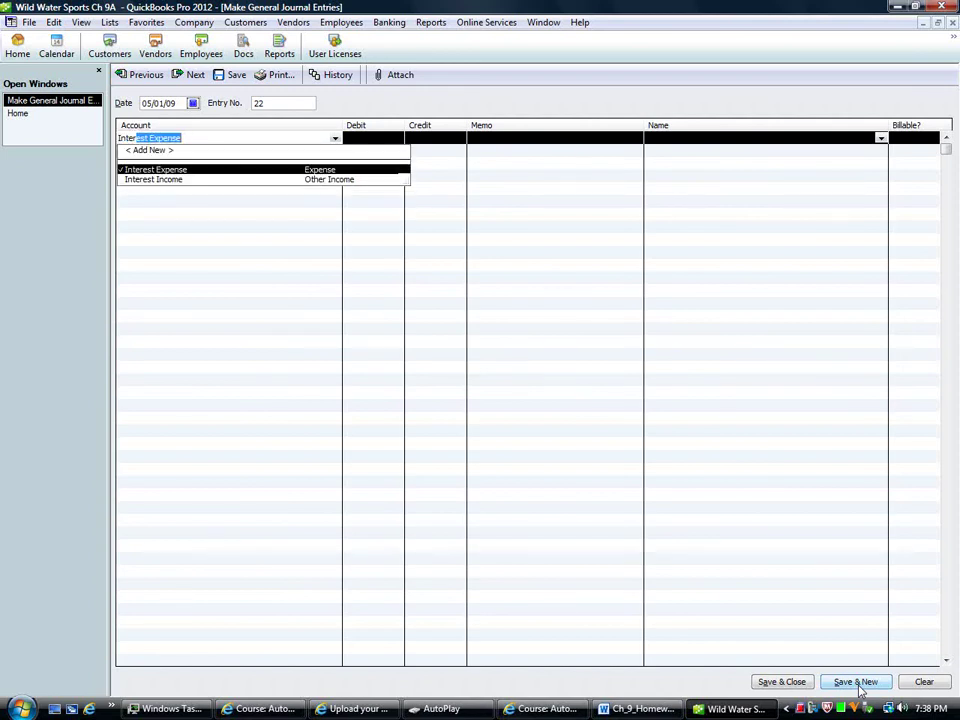
key("Tab")
key("Tab")
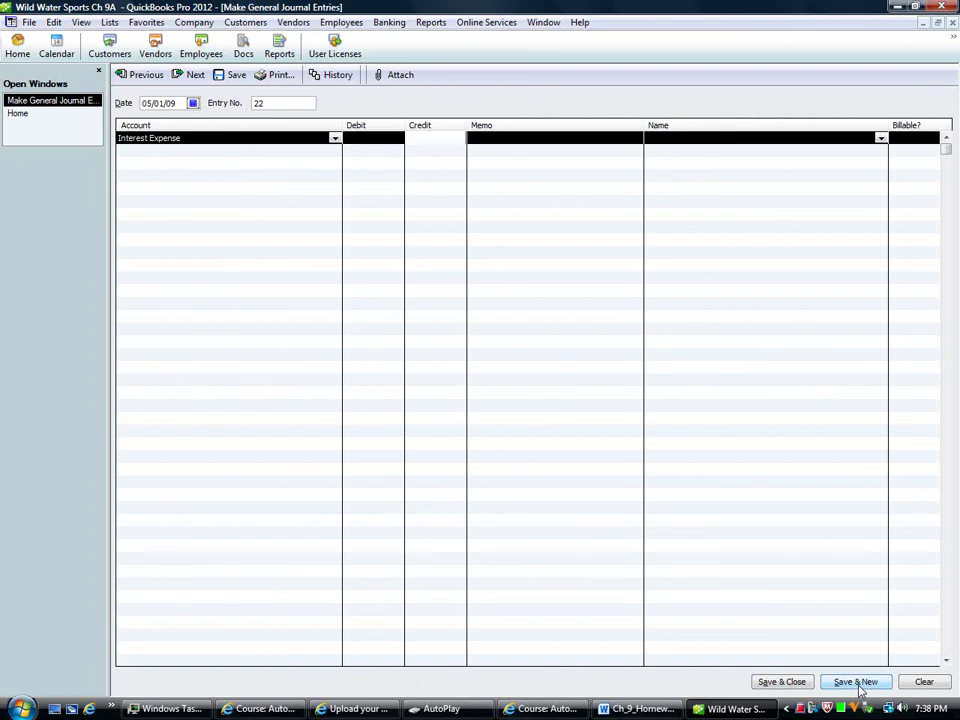
type("995")
key("Tab")
key("Tab")
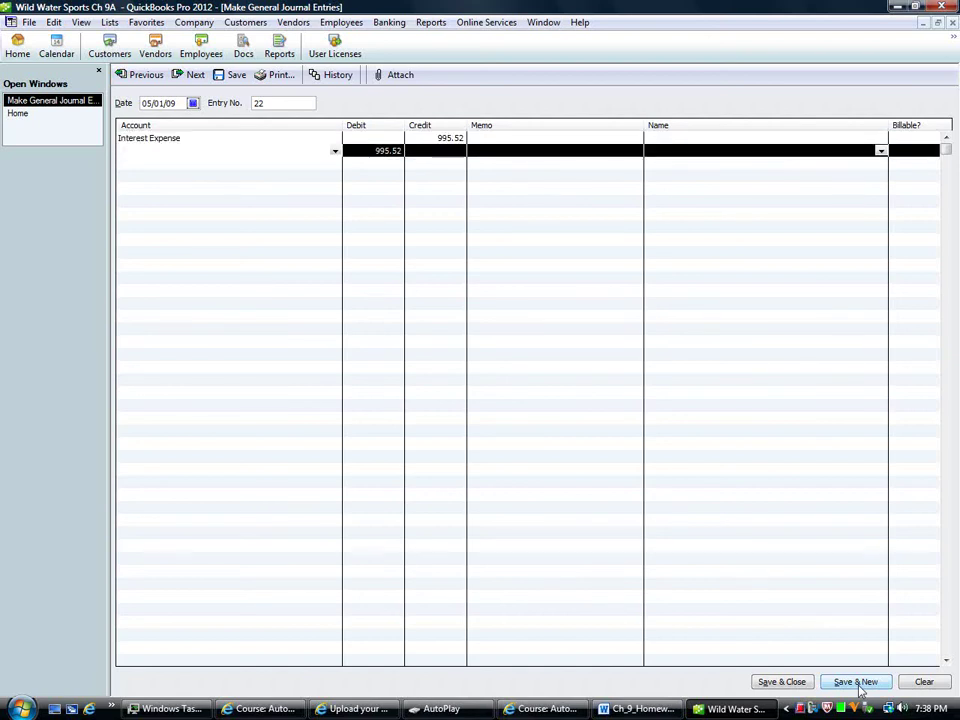
type("Accounts Payable")
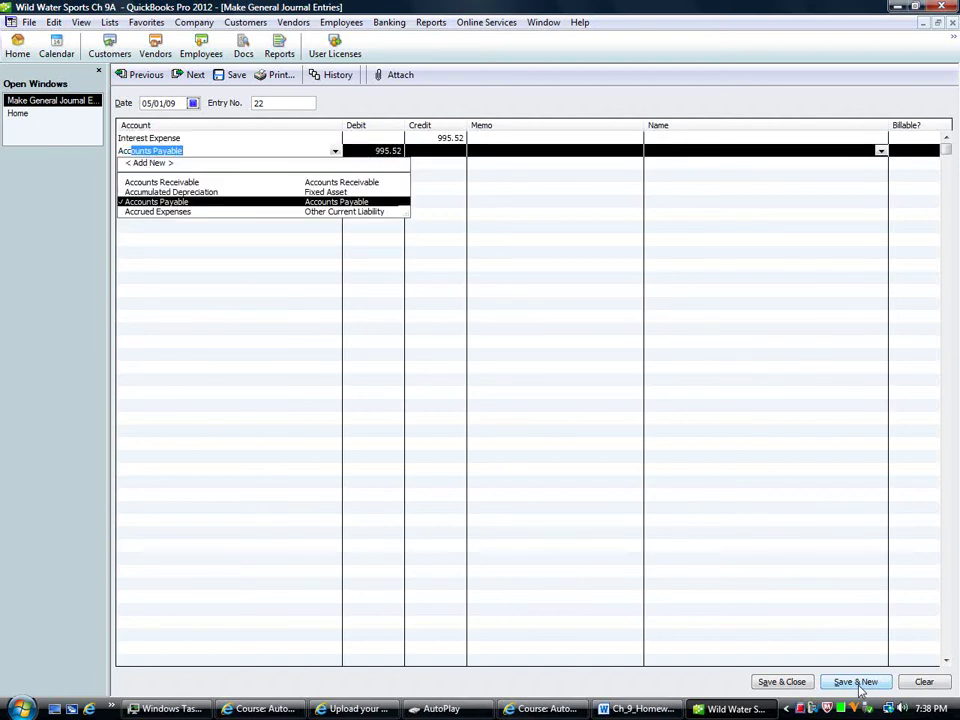
key("Down")
key("Tab")
key("Tab")
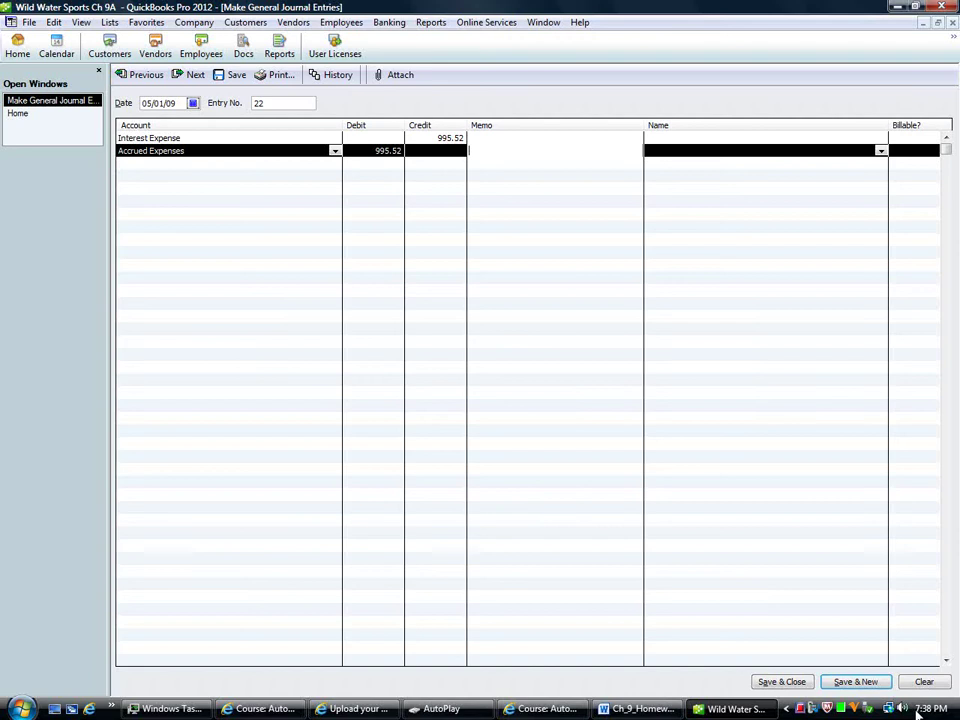
left_click(851, 682)
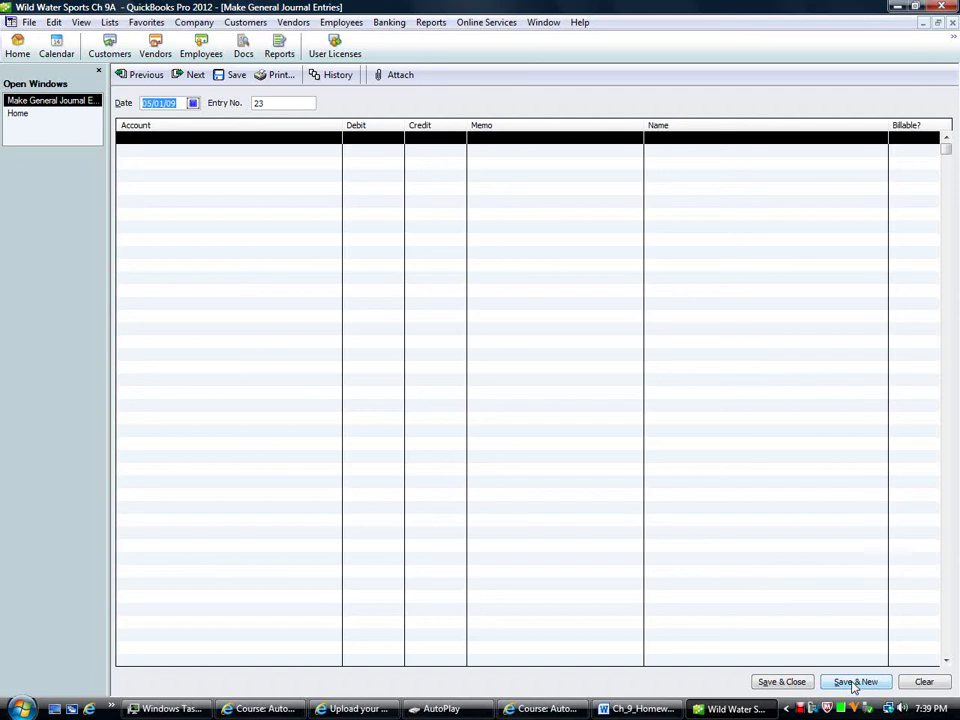
Step: Debit Interest Expense 1,000.00 on the first line of entry 23
key("Tab")
key("Tab")
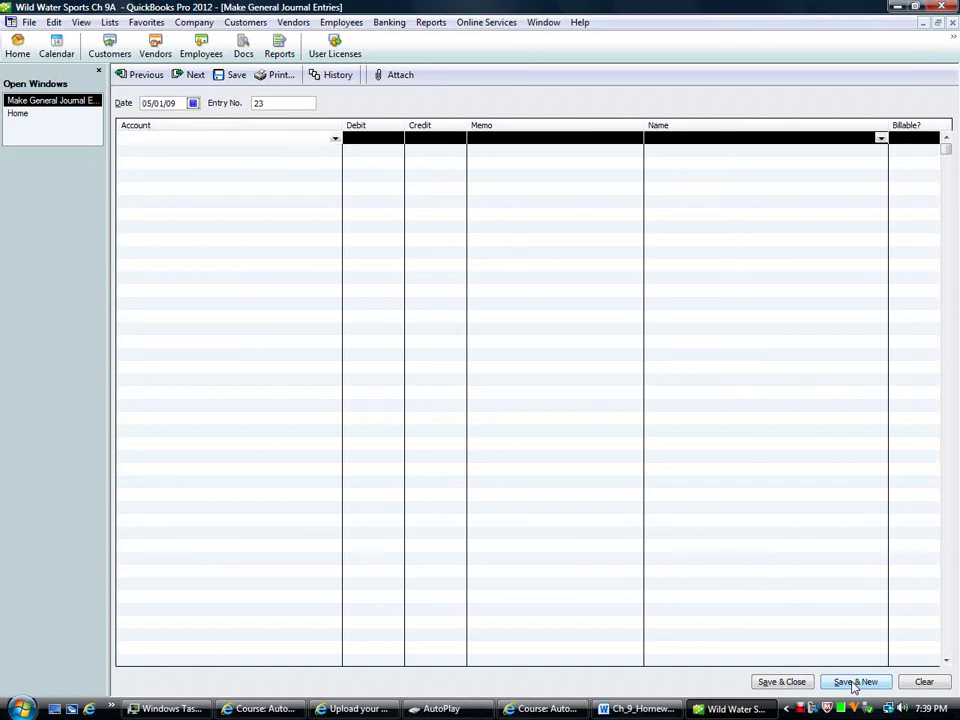
type("Interest Expense")
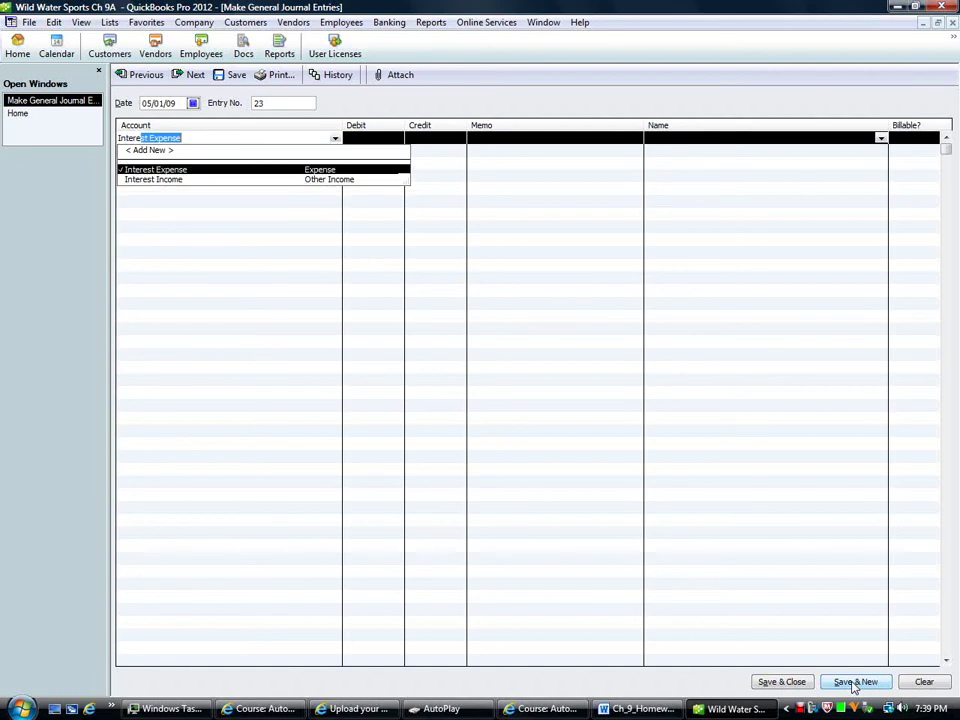
key("Tab")
type("1,")
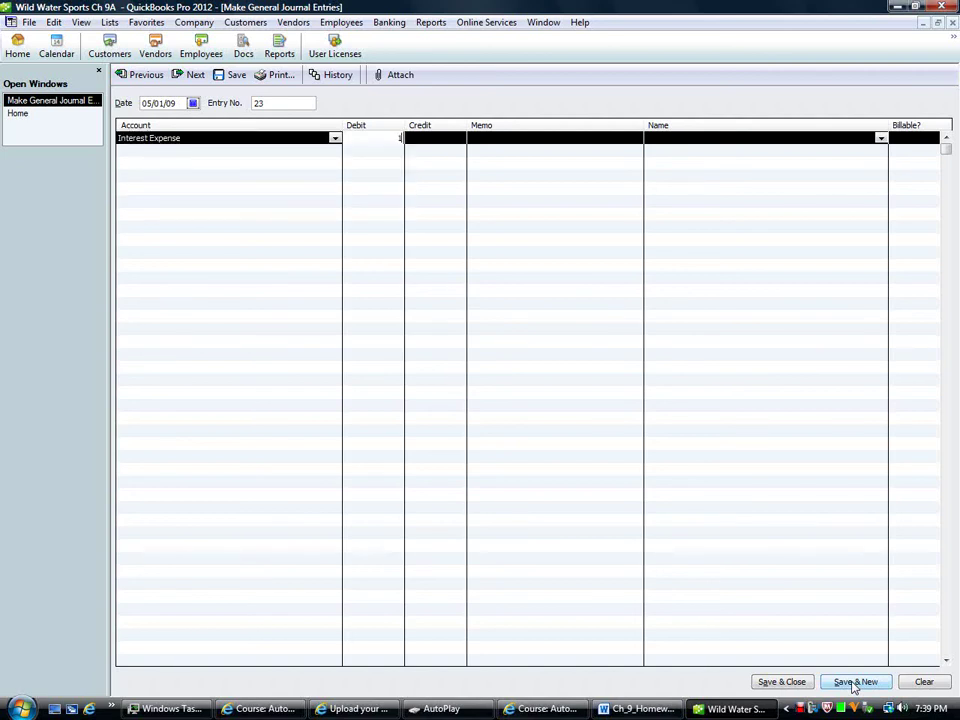
type("000")
key("Tab")
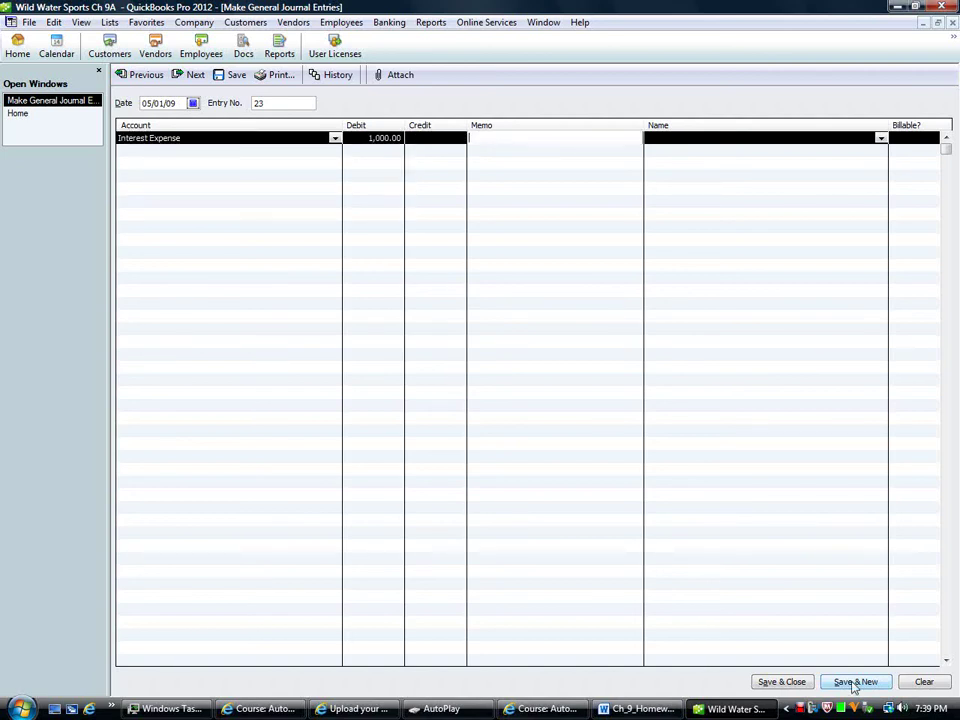
key("Tab")
key("Tab")
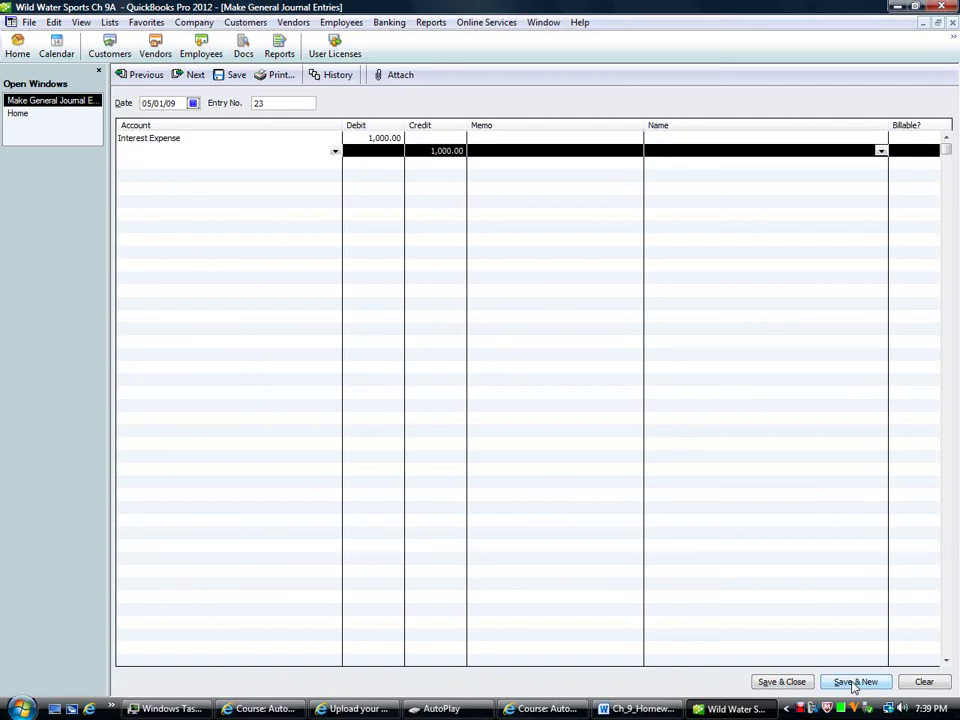
Step: Date the entry 04/30/09, credit Accrued Expenses 1,000.00, and save it
left_click(180, 103)
key("minus")
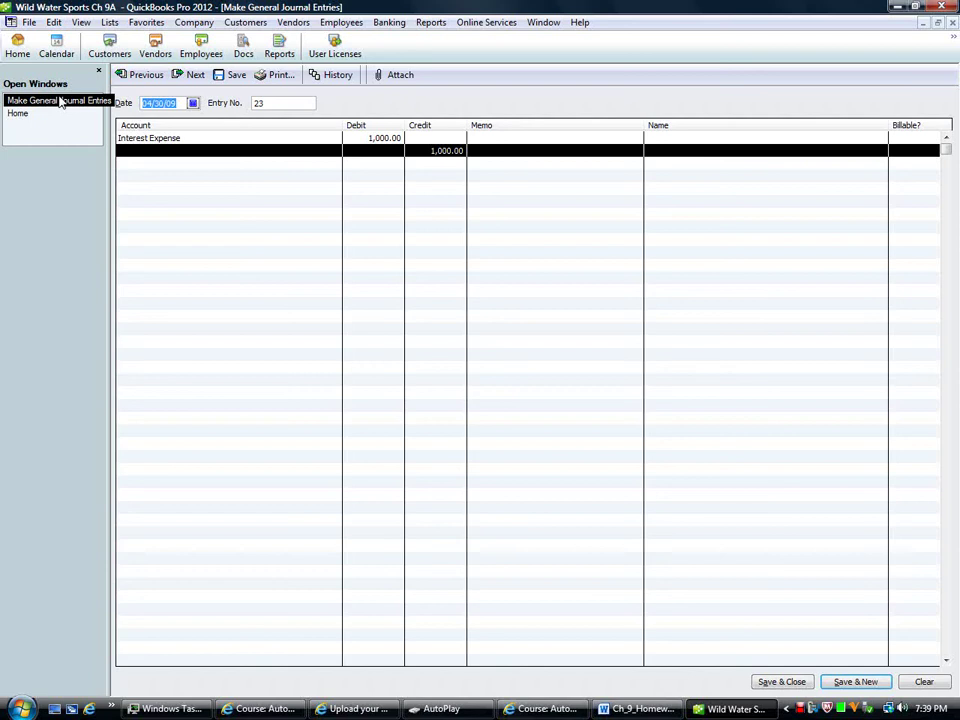
key("Tab")
key("Tab")
key("Tab")
key("Tab")
key("Tab")
key("Tab")
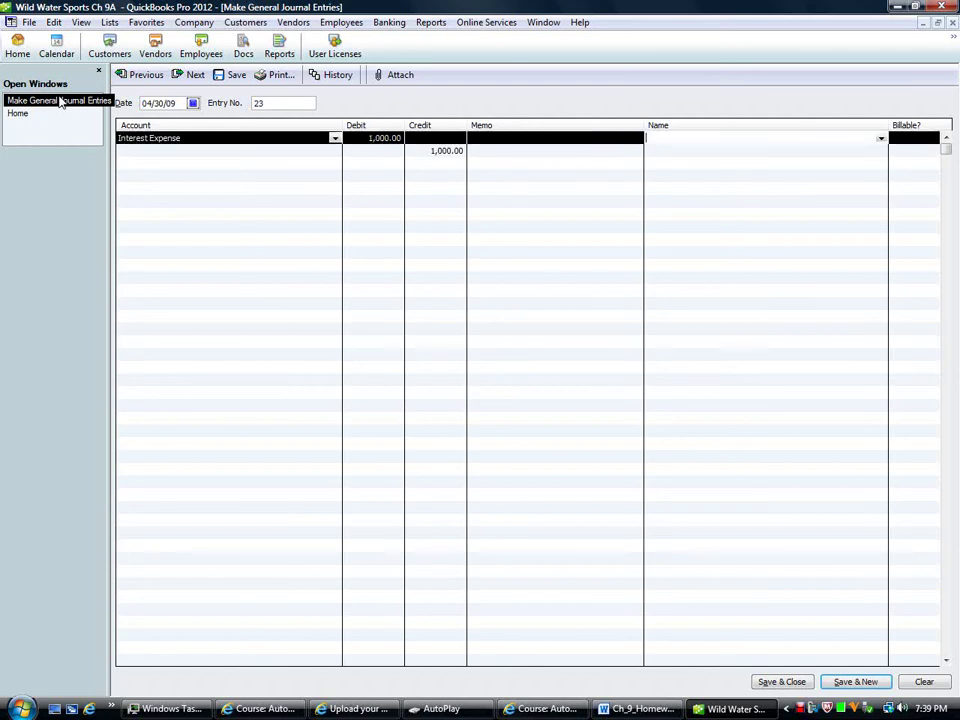
key("Tab")
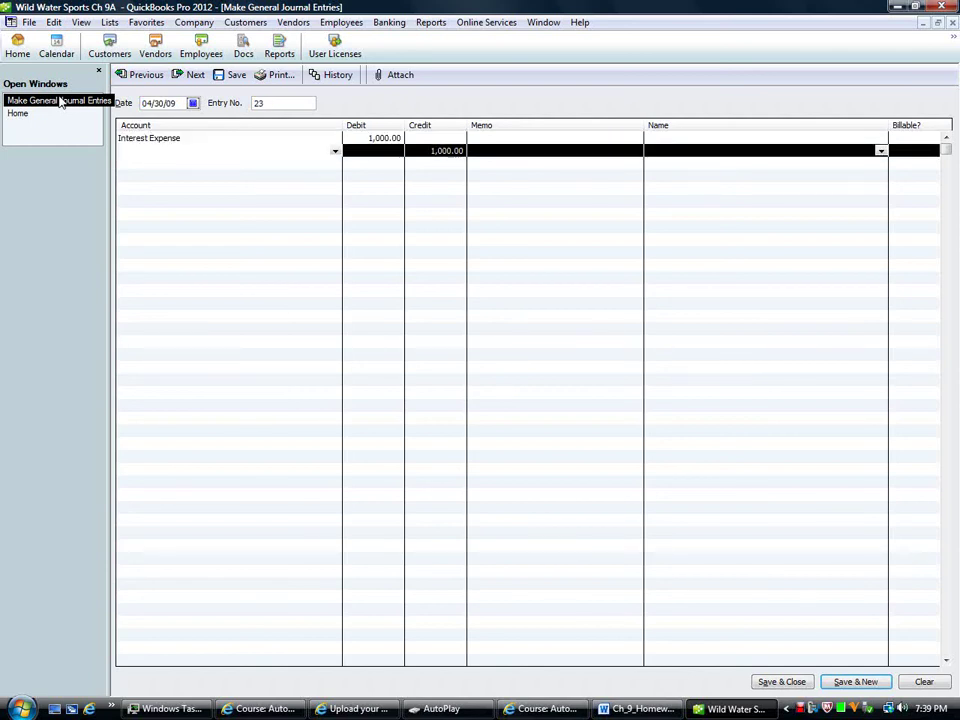
type("Accounts Payable")
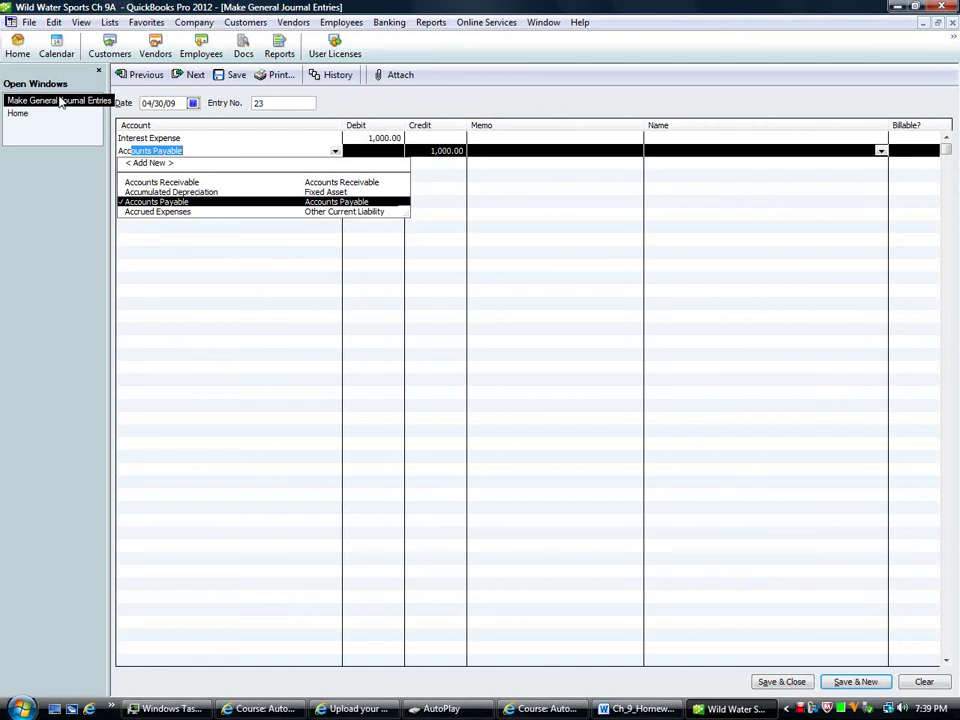
key("Down")
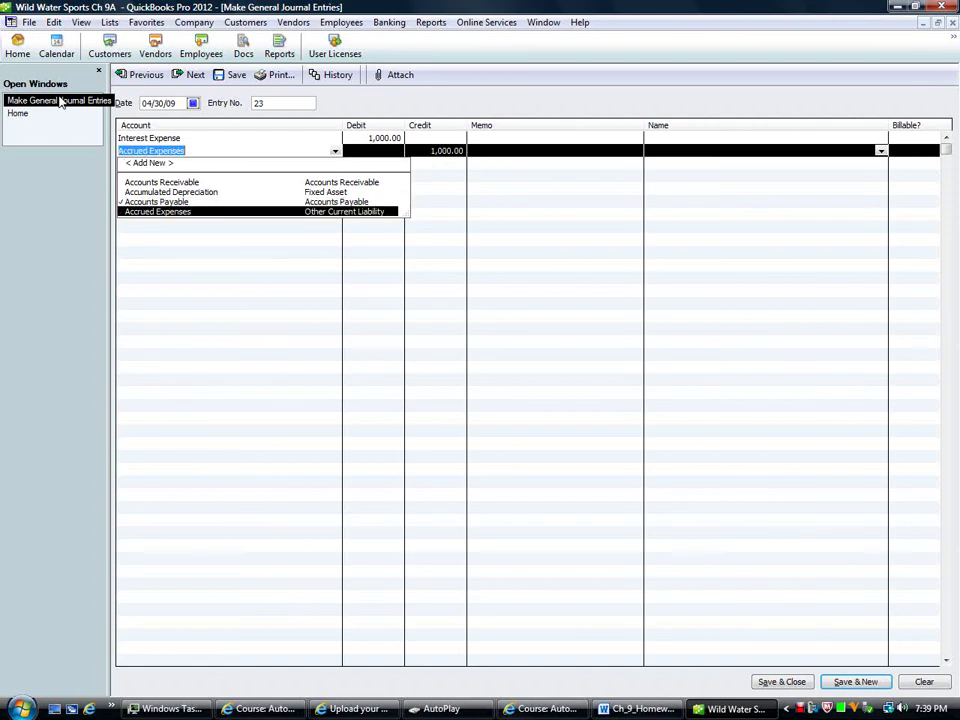
key("Tab")
key("Tab")
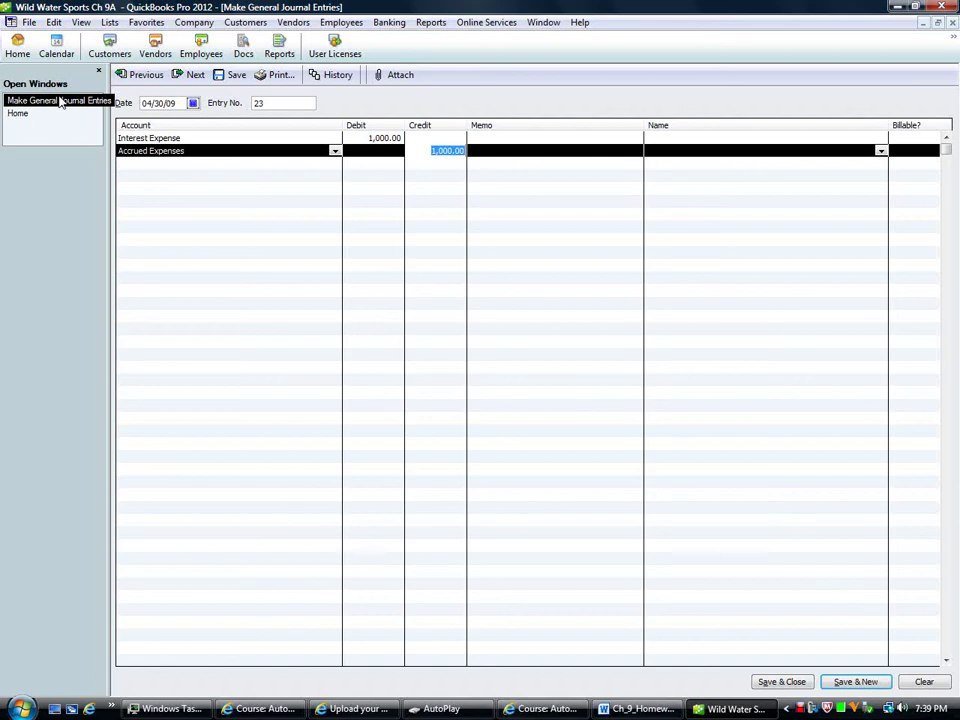
left_click(195, 75)
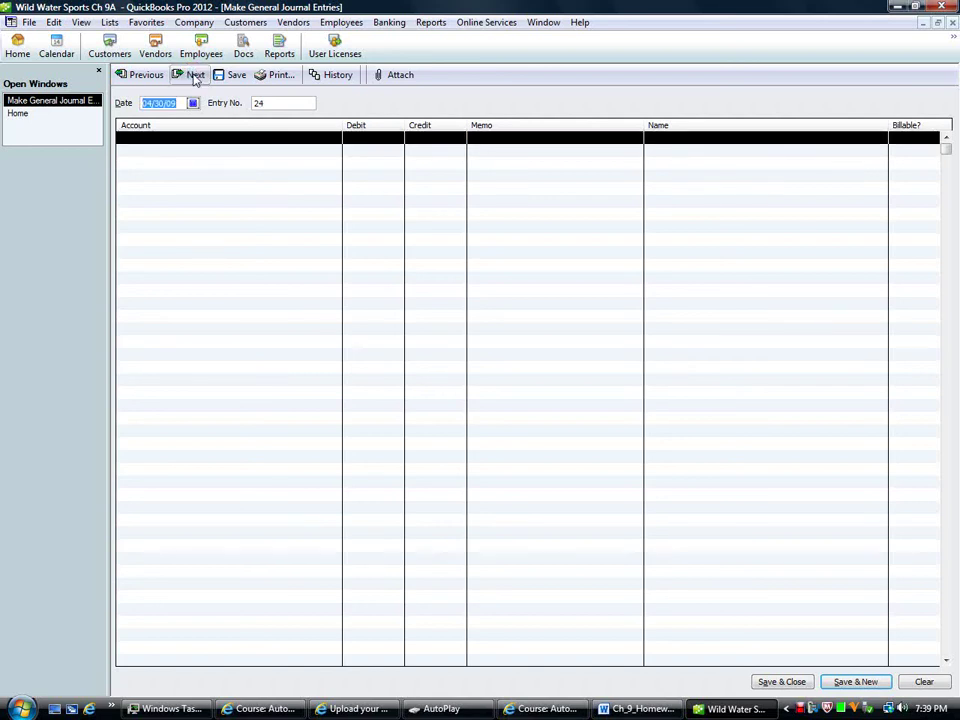
Step: Date the entry 05/01/09 and credit Interest Expense 1,000.00 on the first line
key("plus")
key("Tab")
key("Tab")
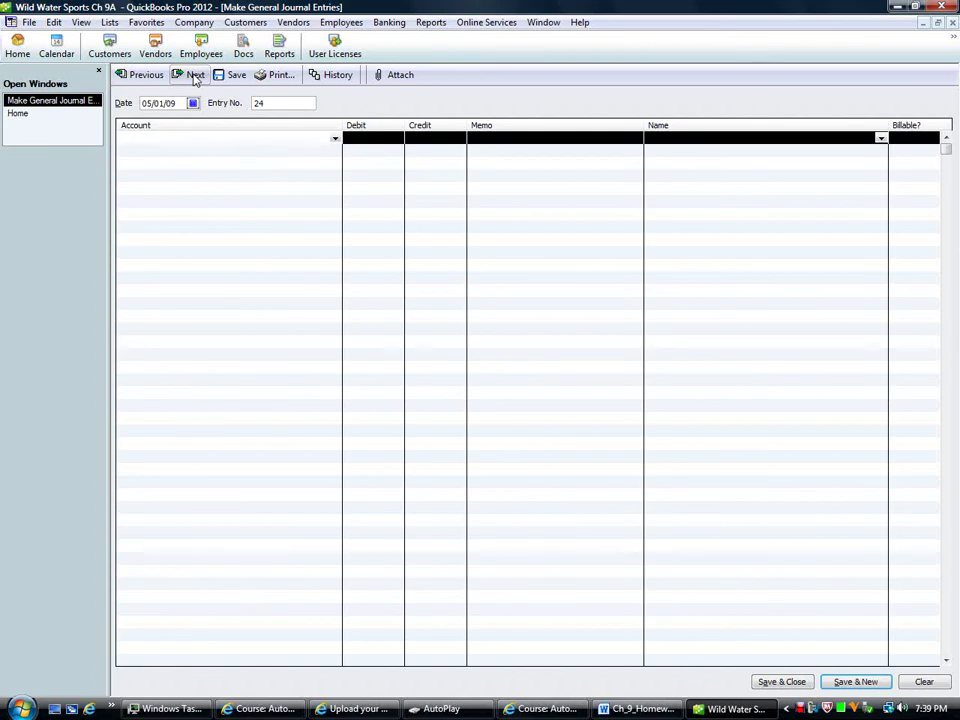
type("Interest Expense")
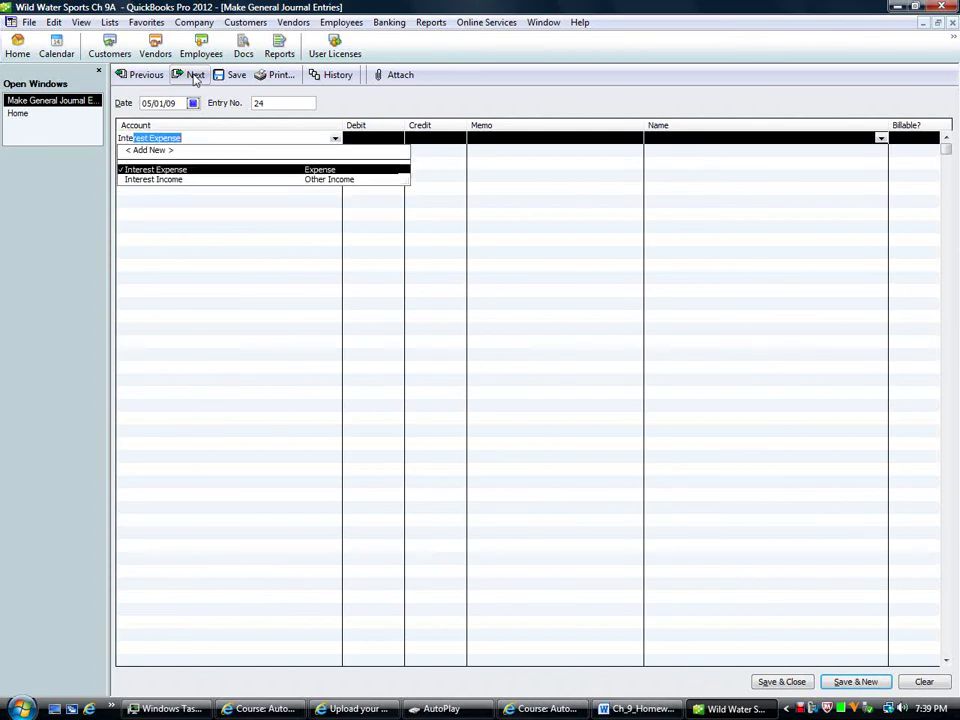
key("Tab")
key("Tab")
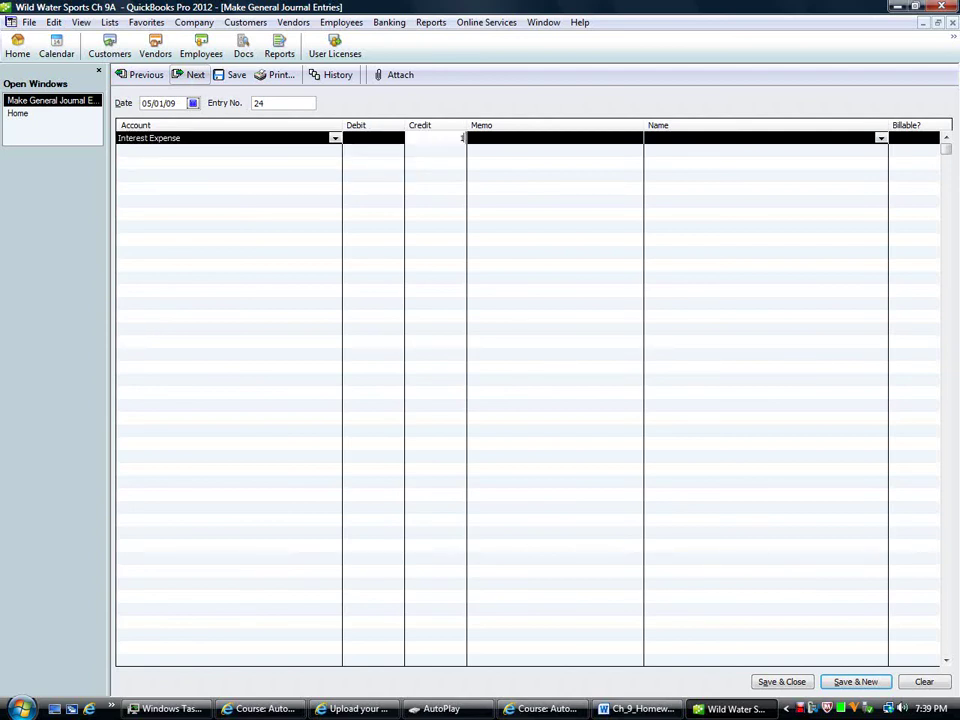
type("1000")
key("Tab")
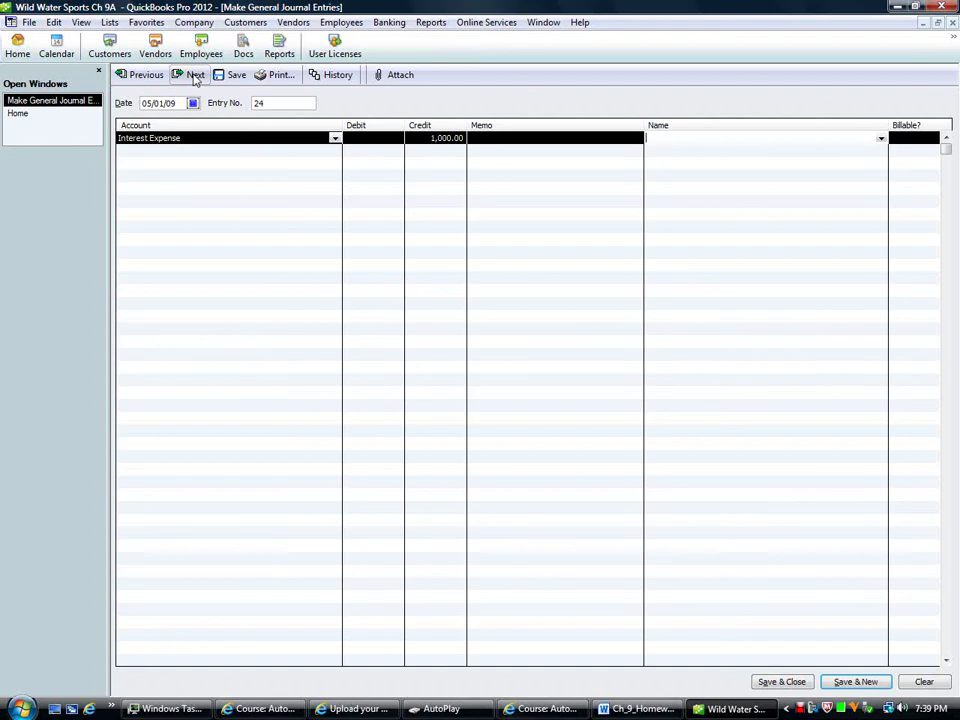
Step: Debit Accrued Expenses 1,000.00 on the second line and save the reversing entry
key("Tab")
key("Tab")
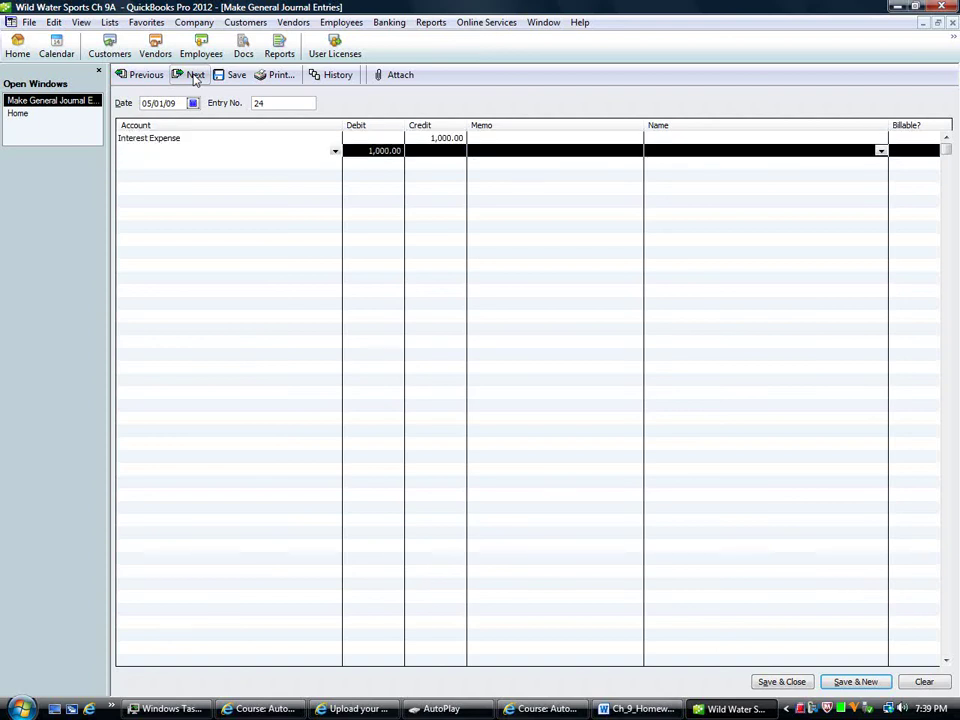
type("Accounts Payable")
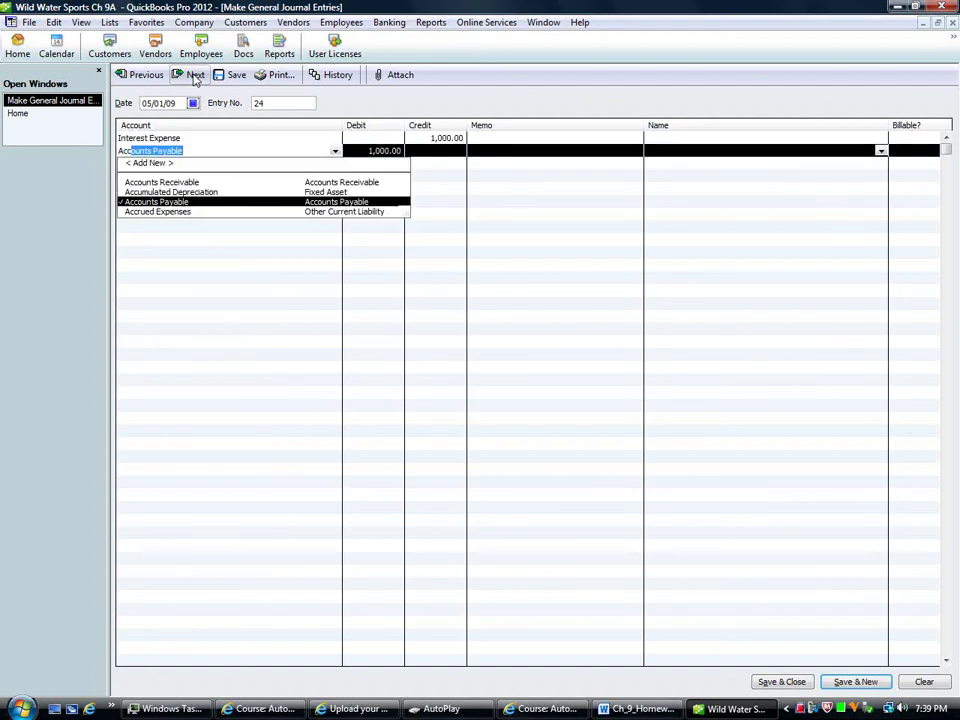
key("Down")
key("Tab")
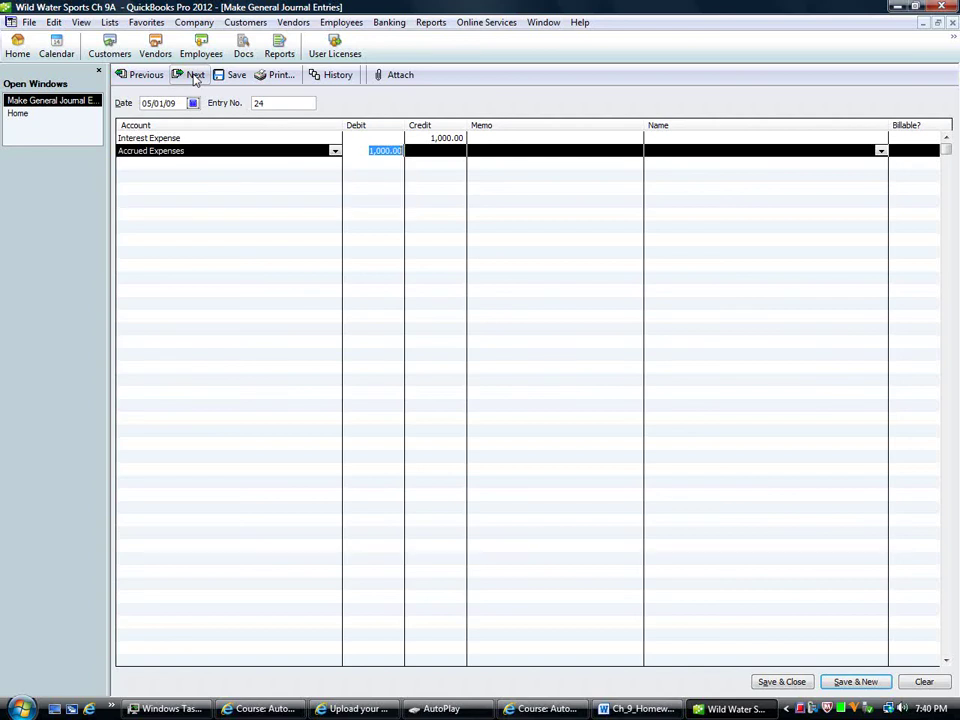
left_click(788, 683)
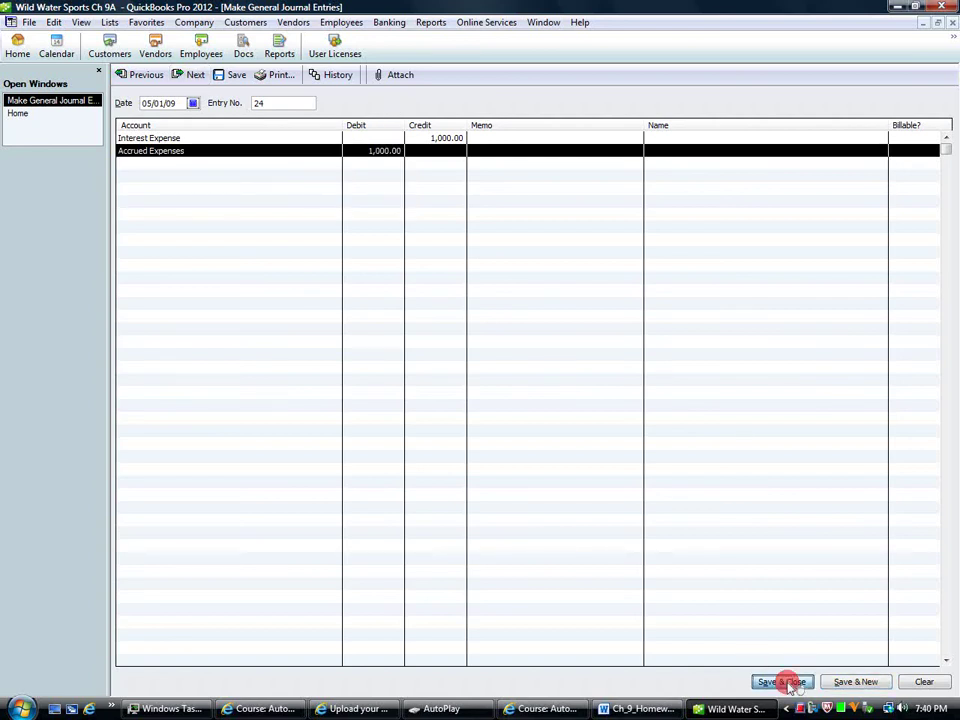
right_click(801, 711)
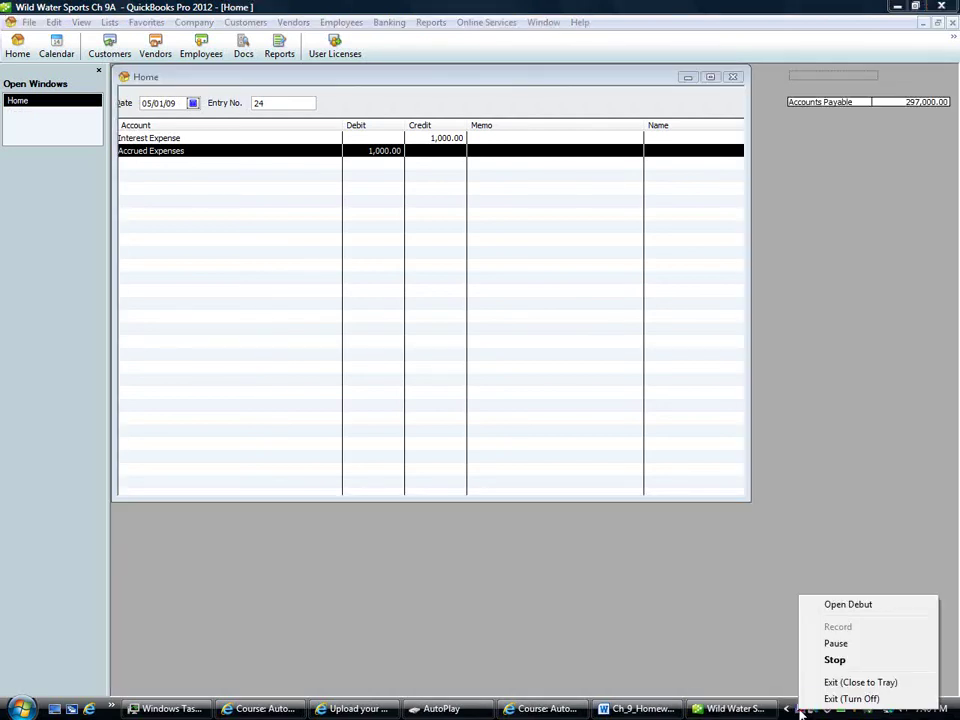
left_click(835, 643)
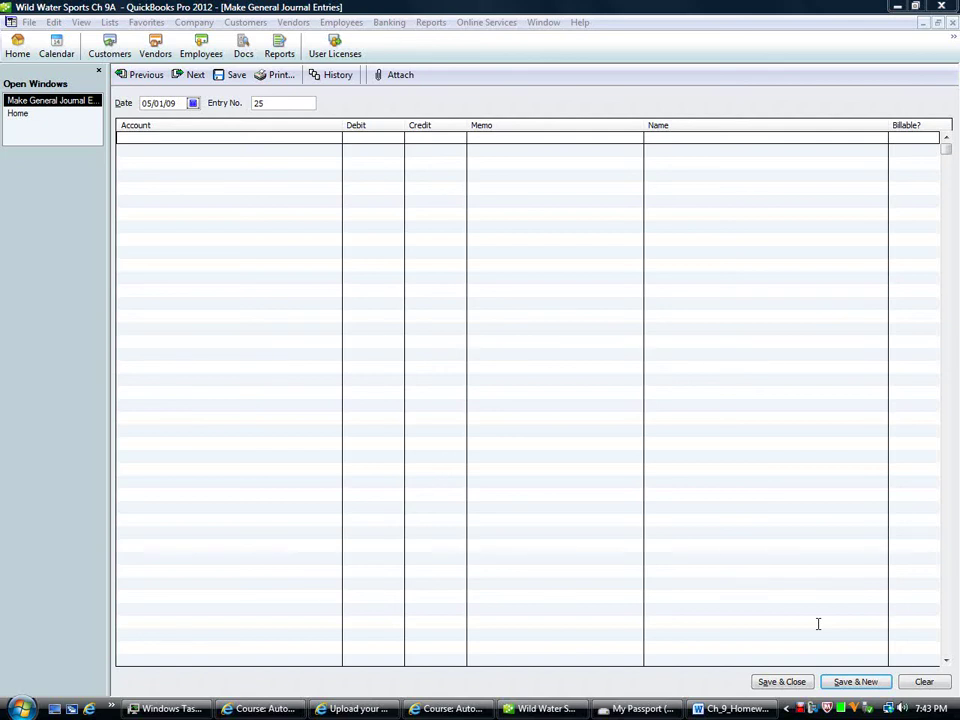
Step: Enter the 04/30/09 entry: Short-Term Investments debit 3,600.00, Interest Income credit 3,600.00, then save
left_click(142, 107)
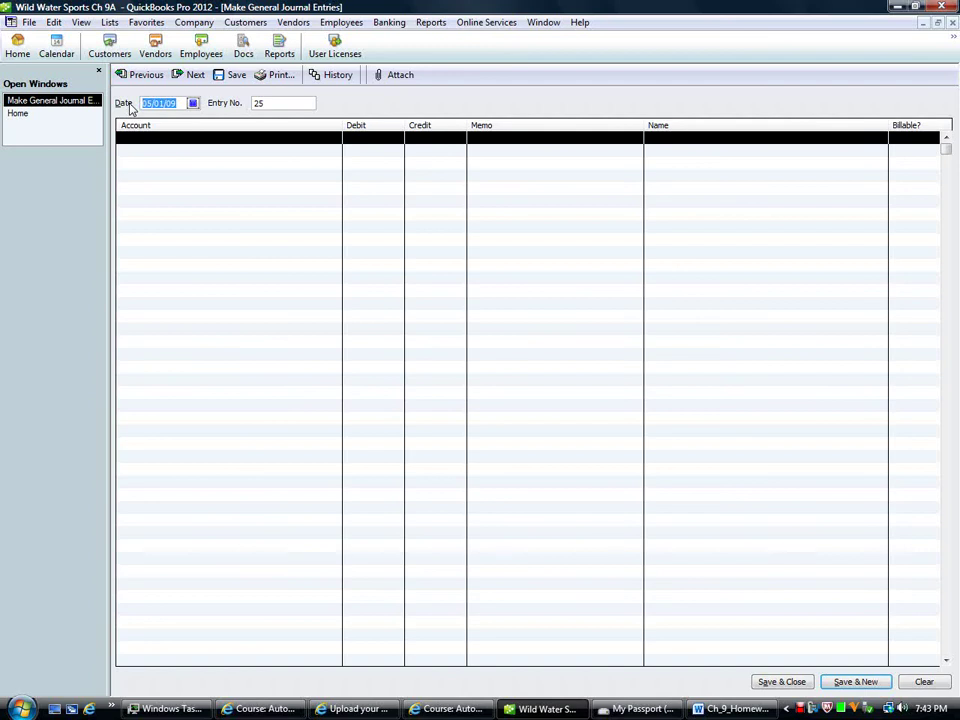
key("Tab")
key("Tab")
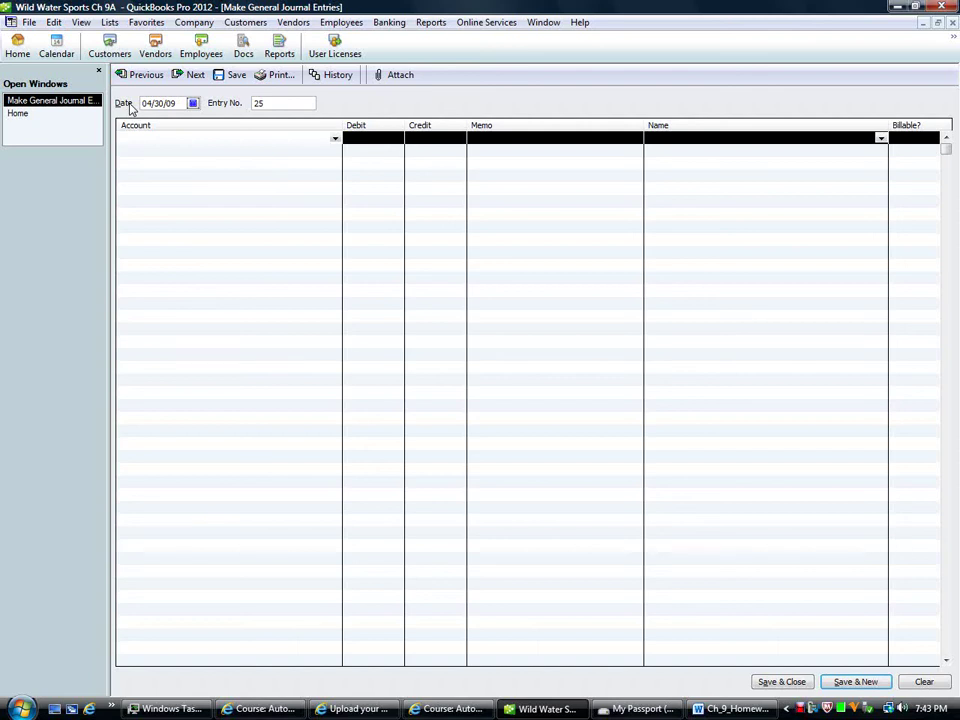
type("Short-Term Investments")
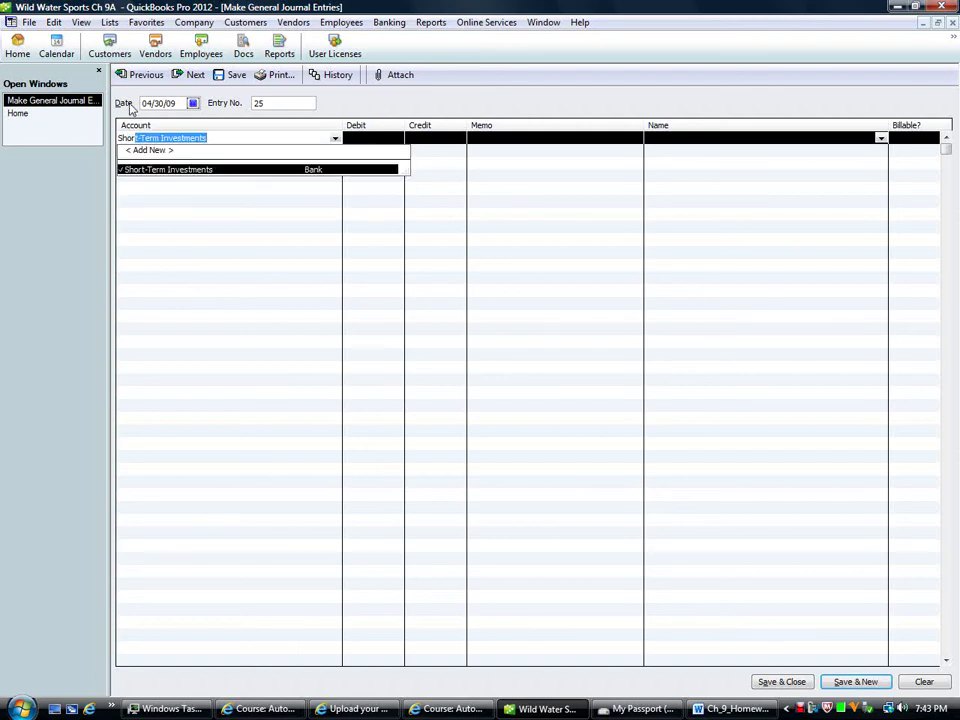
key("Tab")
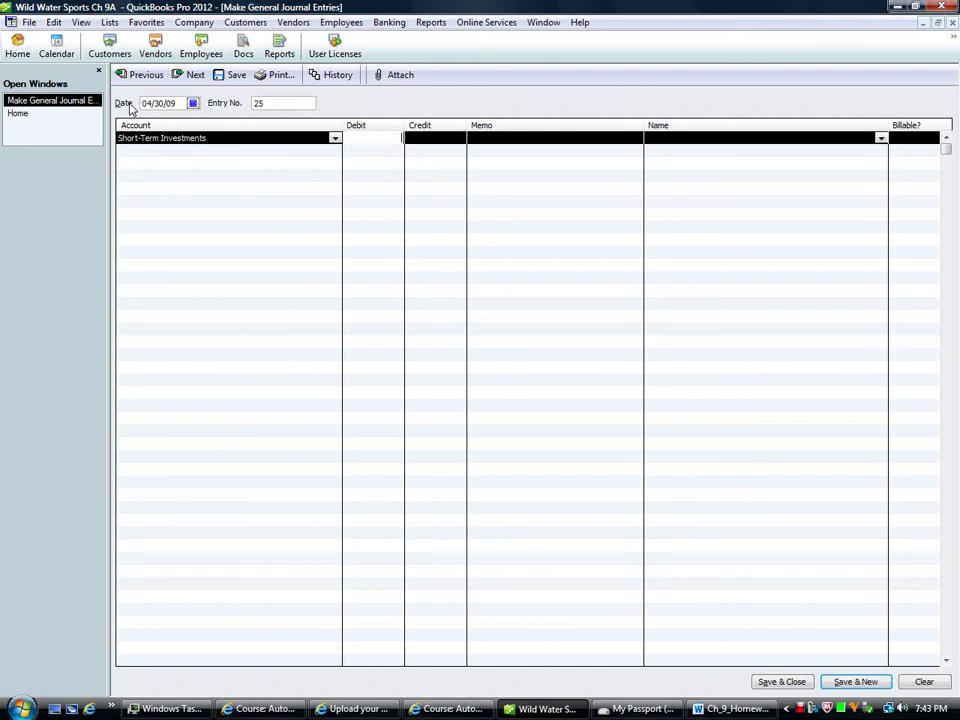
type("3600")
key("Tab")
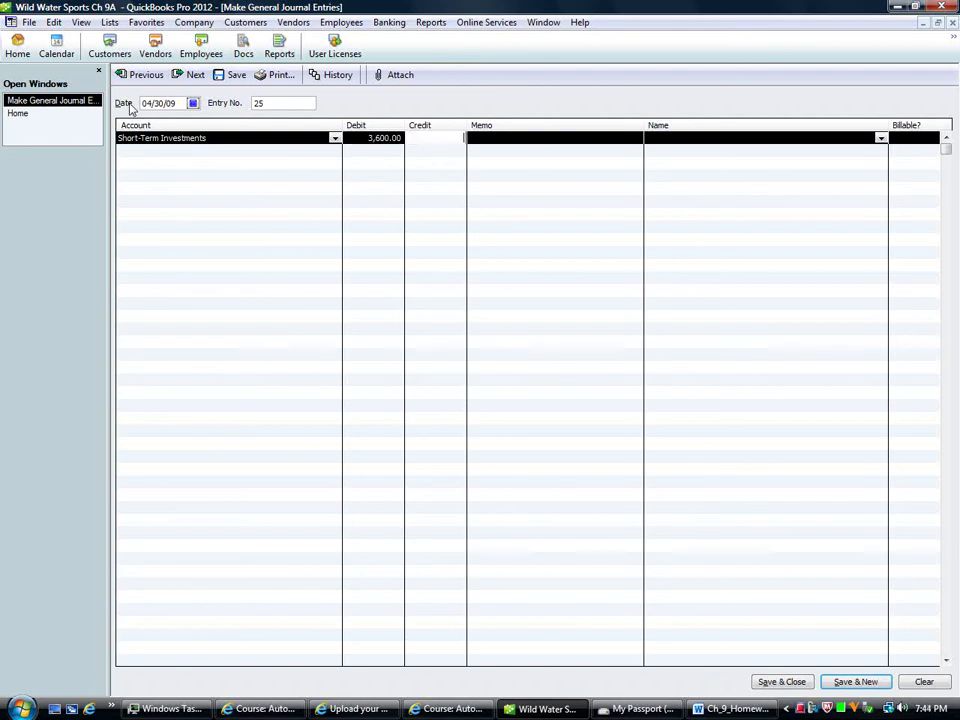
key("Down")
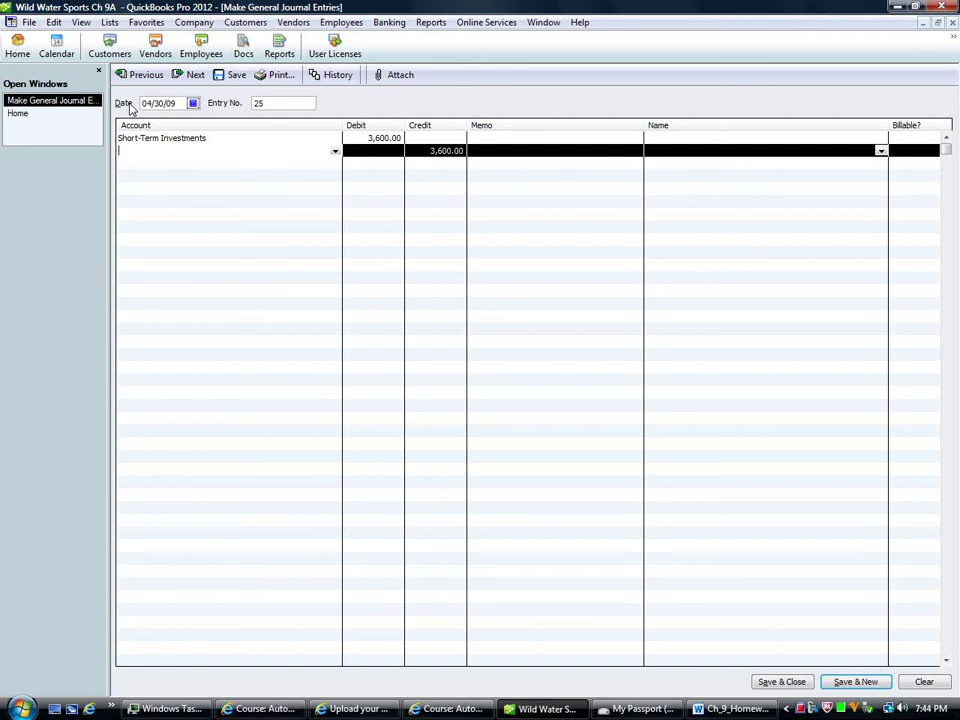
type("Intere")
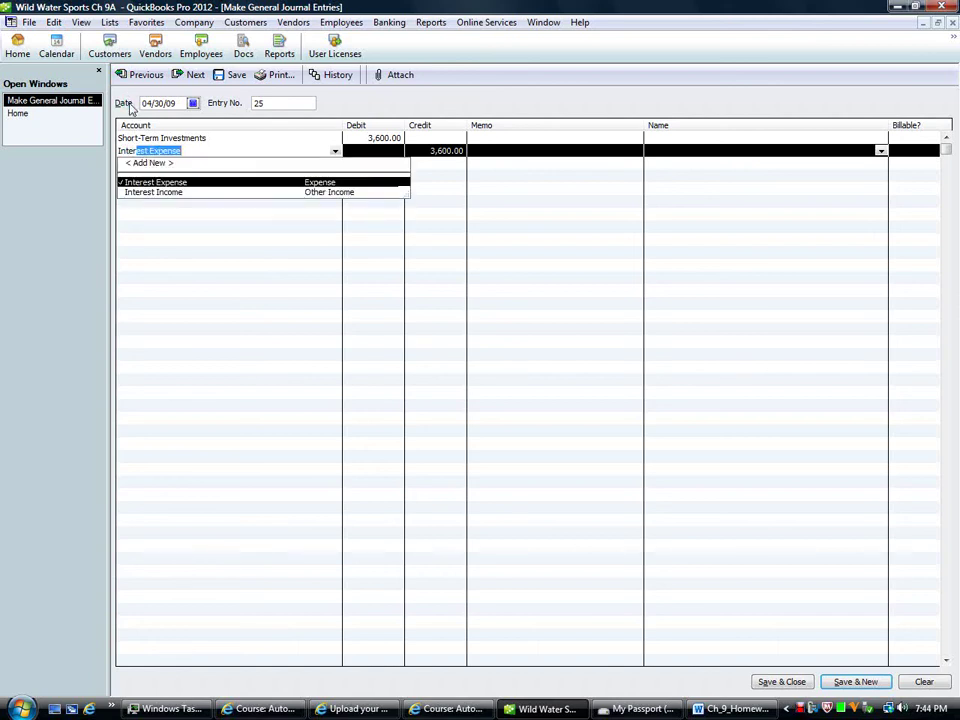
type("st In")
key("Tab")
key("Tab")
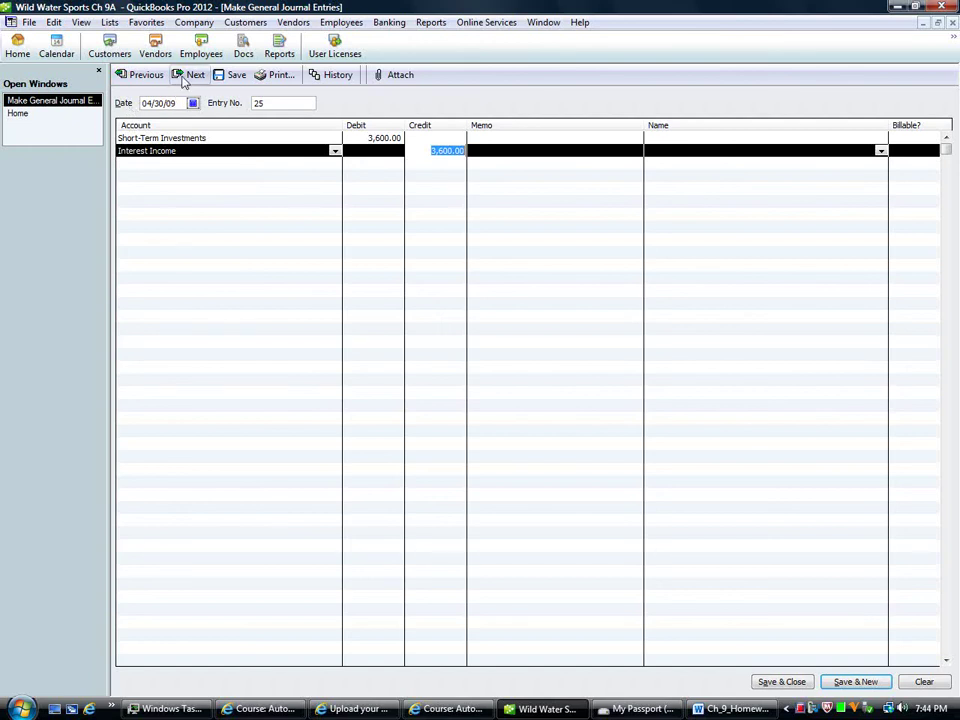
left_click(190, 75)
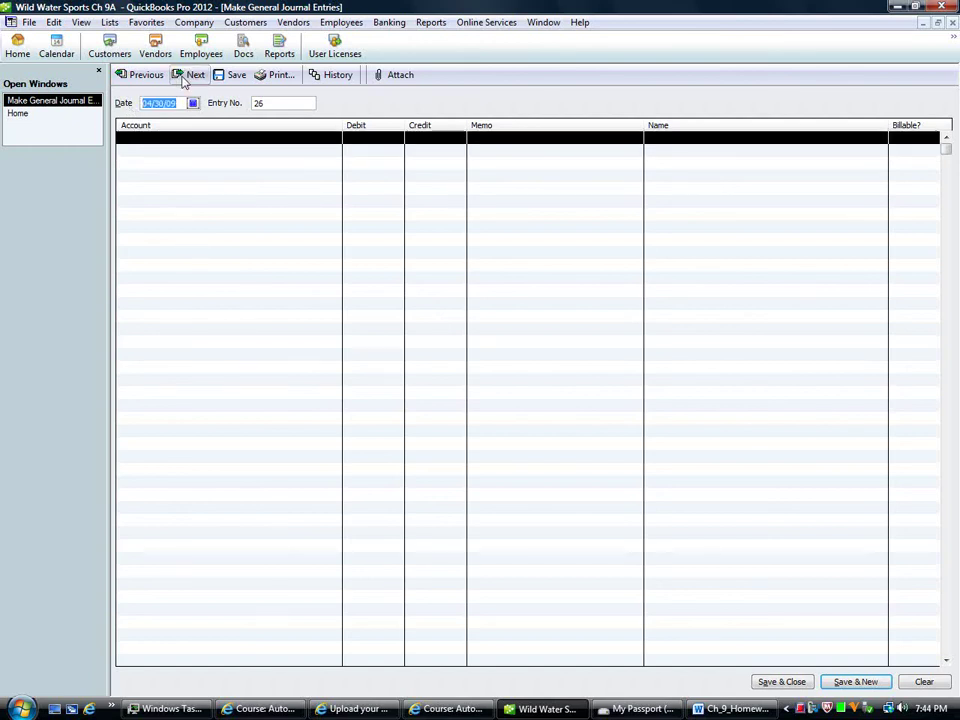
Step: Date the entry 05/01/09 and debit Interest Income 3,600.00 on the first line
key("plus")
key("Tab")
key("Tab")
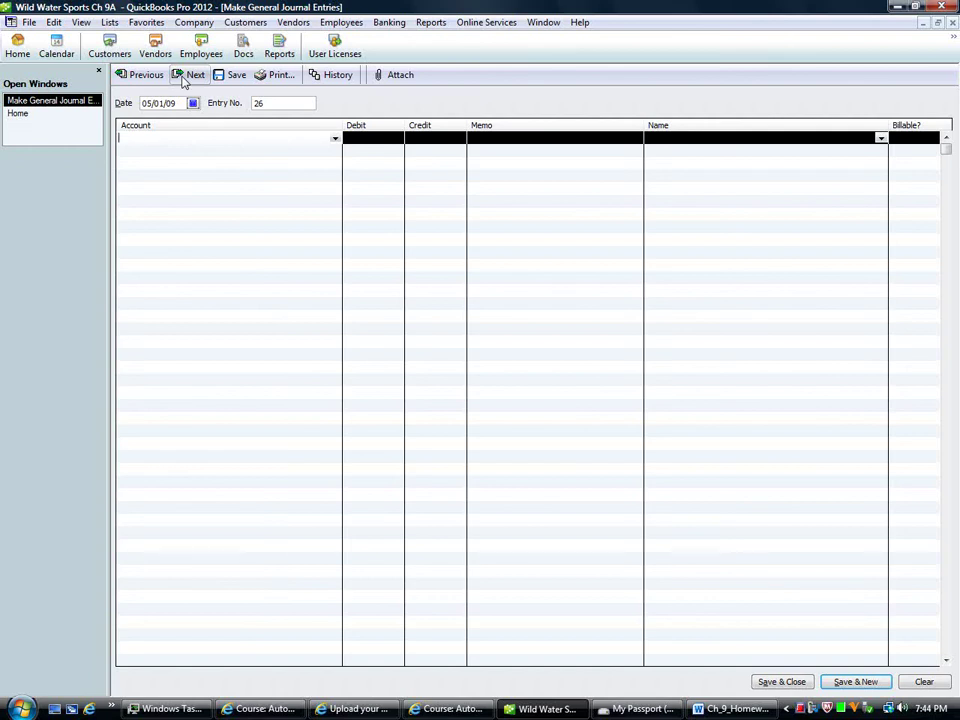
type("In")
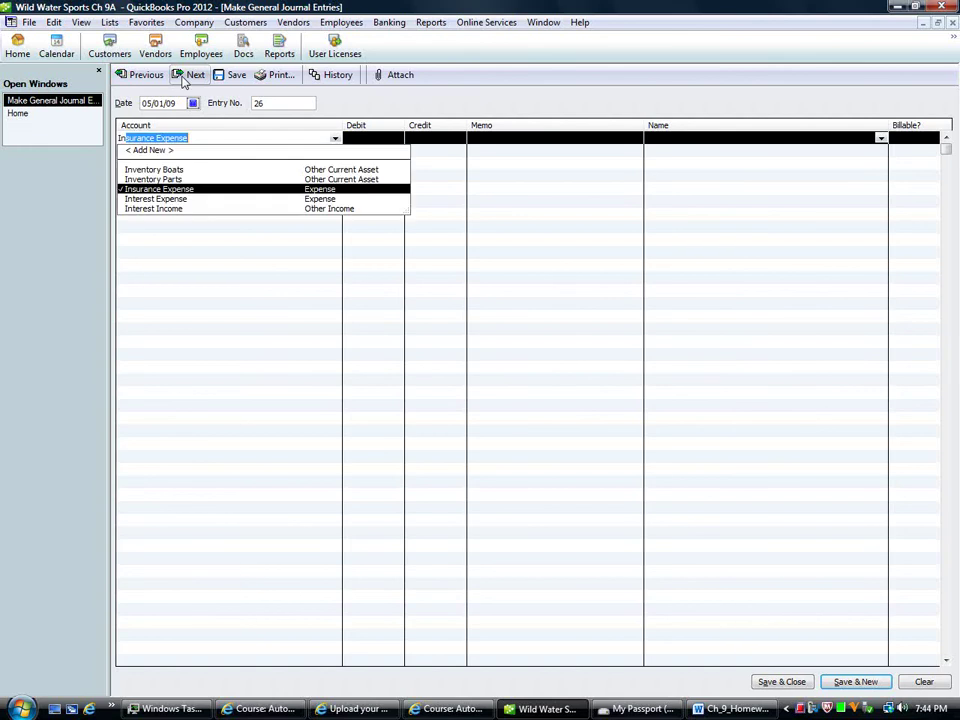
type("terest")
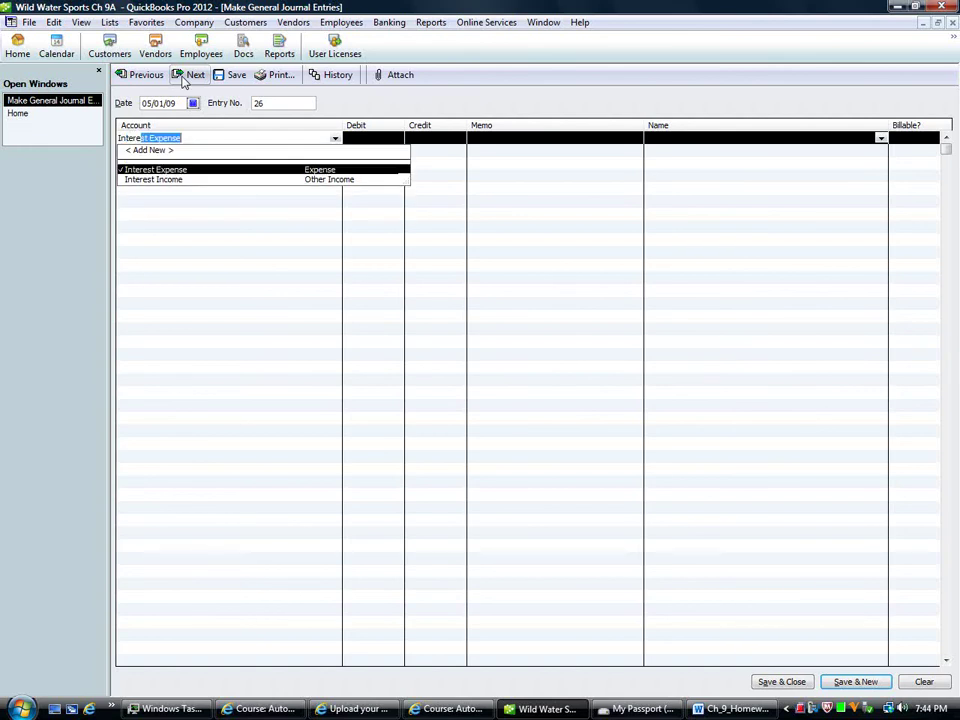
key("Down")
key("Tab")
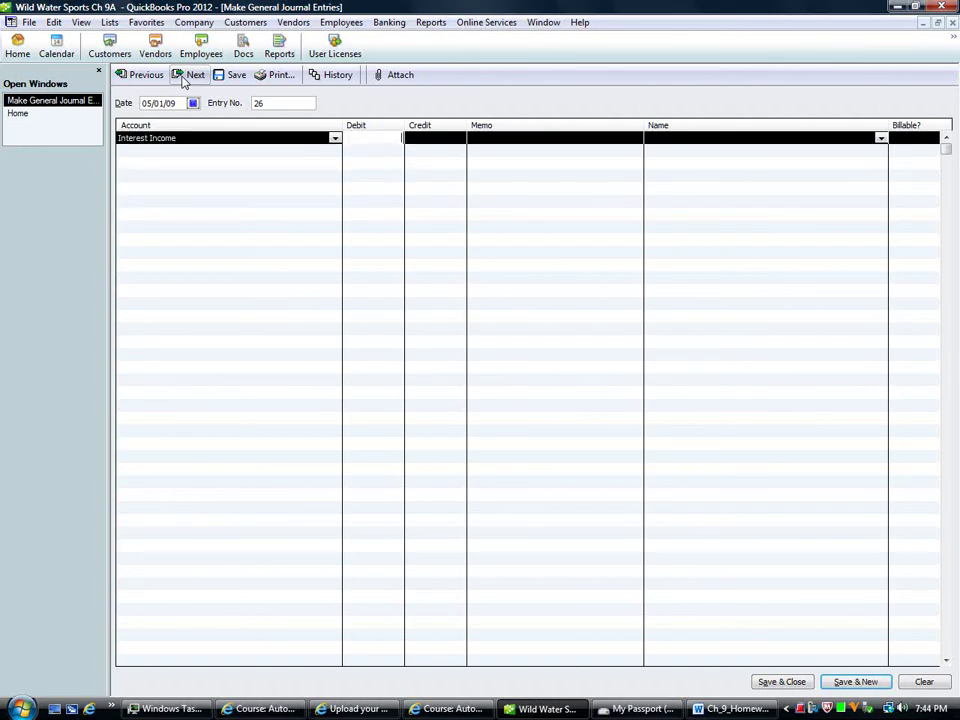
type("3600")
key("Tab")
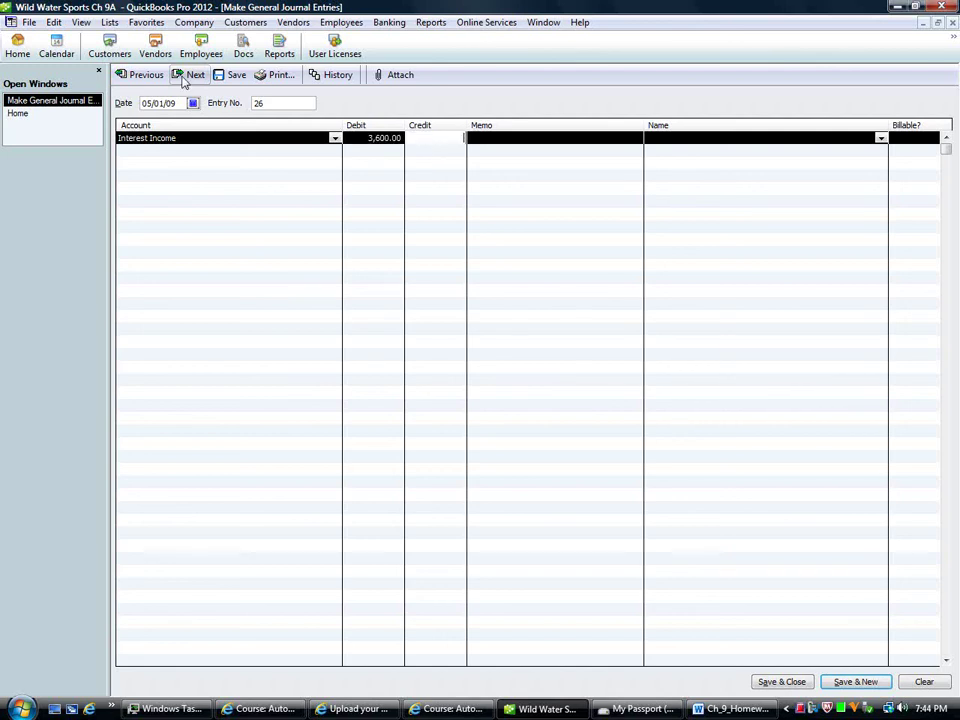
Step: Credit Short-Term Investments 3,600.00 on the second line and save the reversal
key("Tab")
key("Tab")
key("Tab")
key("Tab")
key("Tab")
key("Tab")
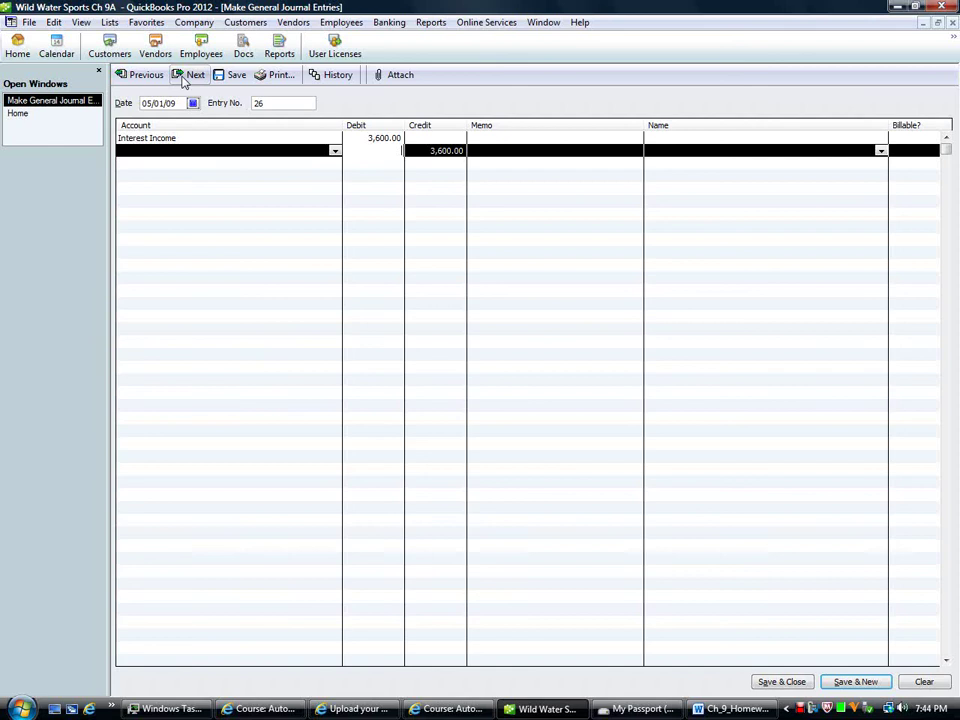
left_click(137, 154)
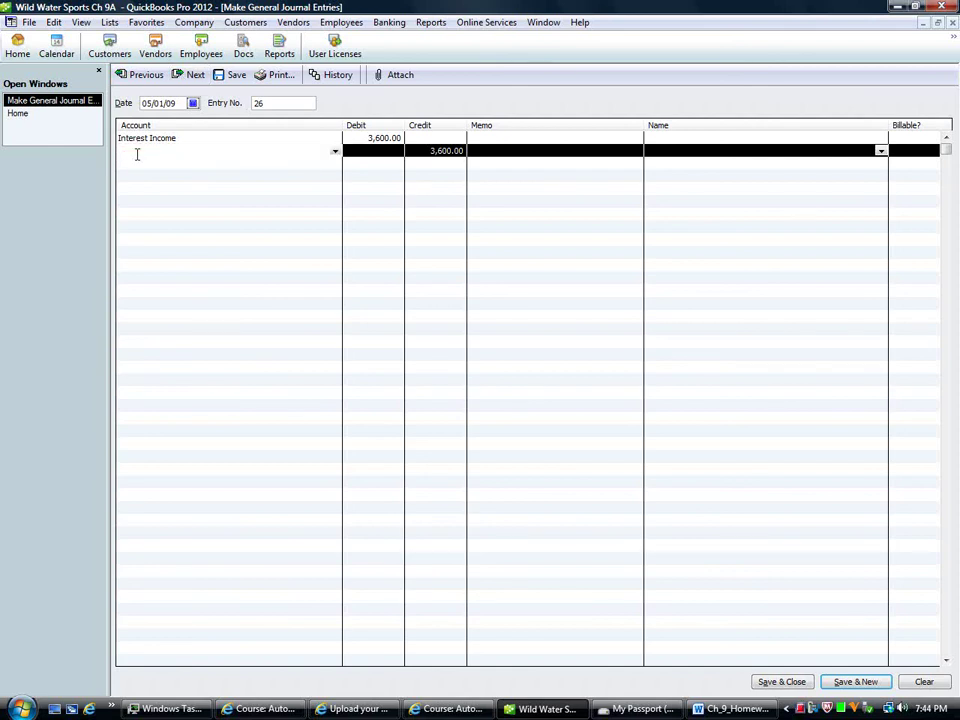
type("Short-Term Investments")
key("Tab")
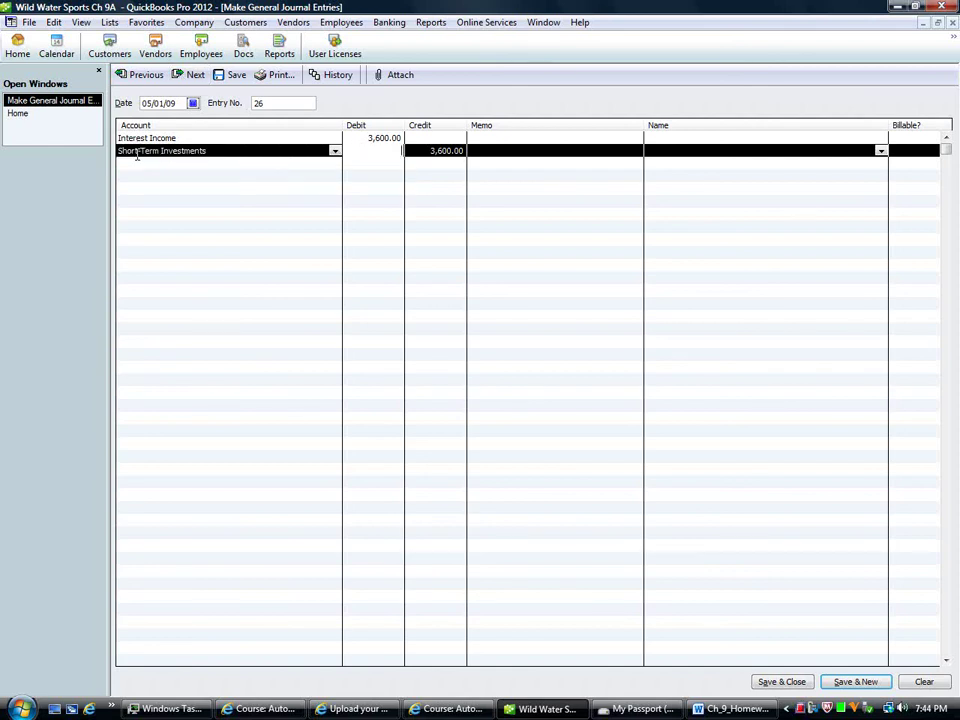
key("Tab")
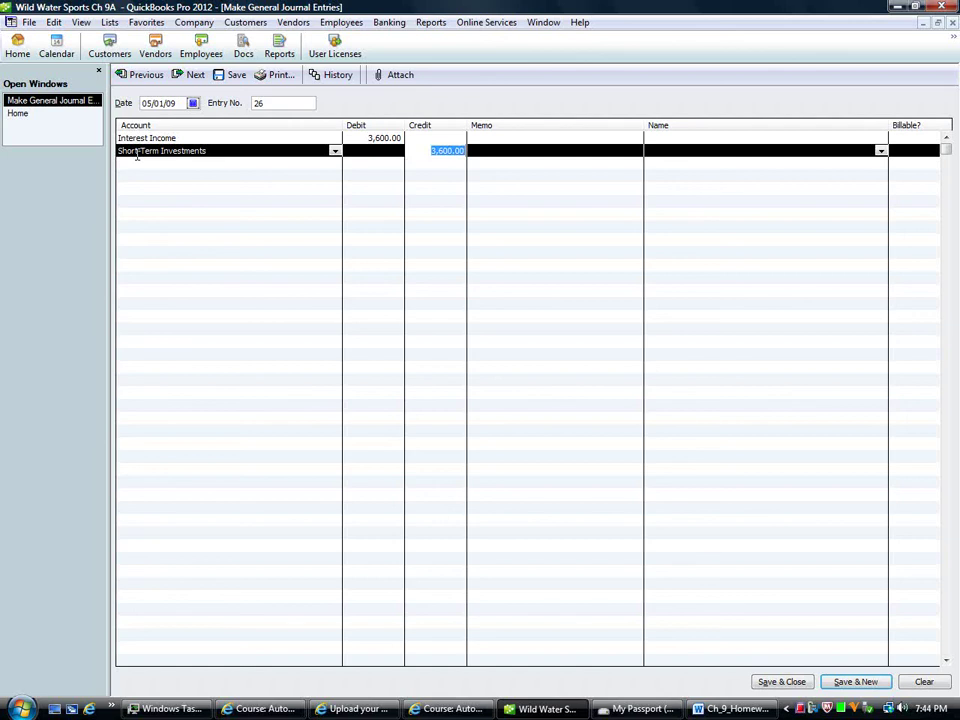
left_click(178, 76)
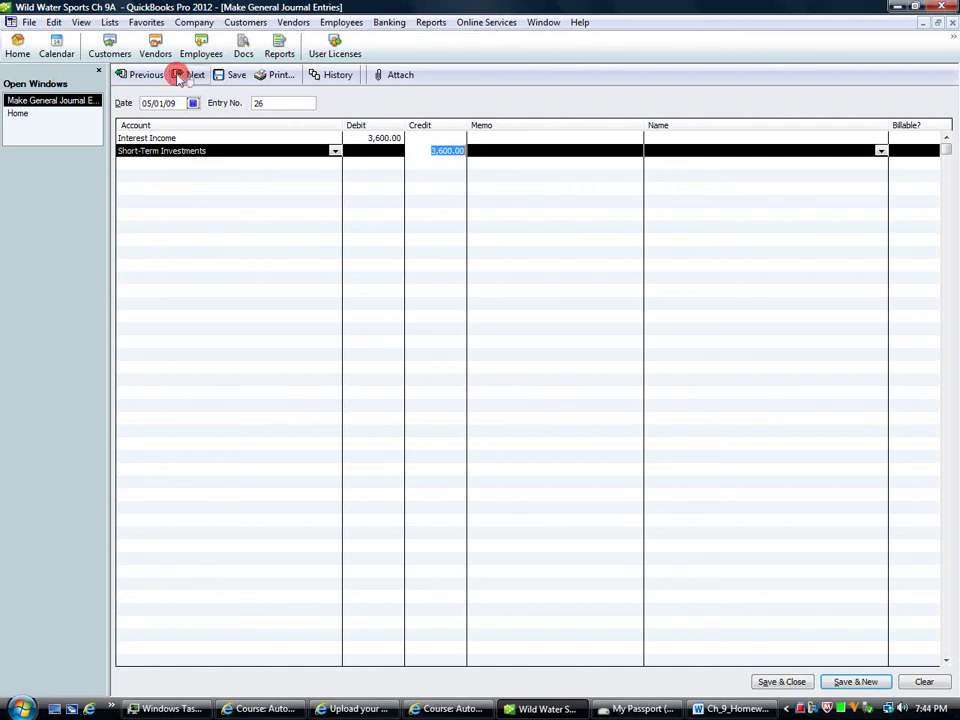
Step: Change entry 27's date from 05/01/09 to 04/30/09
right_click(803, 709)
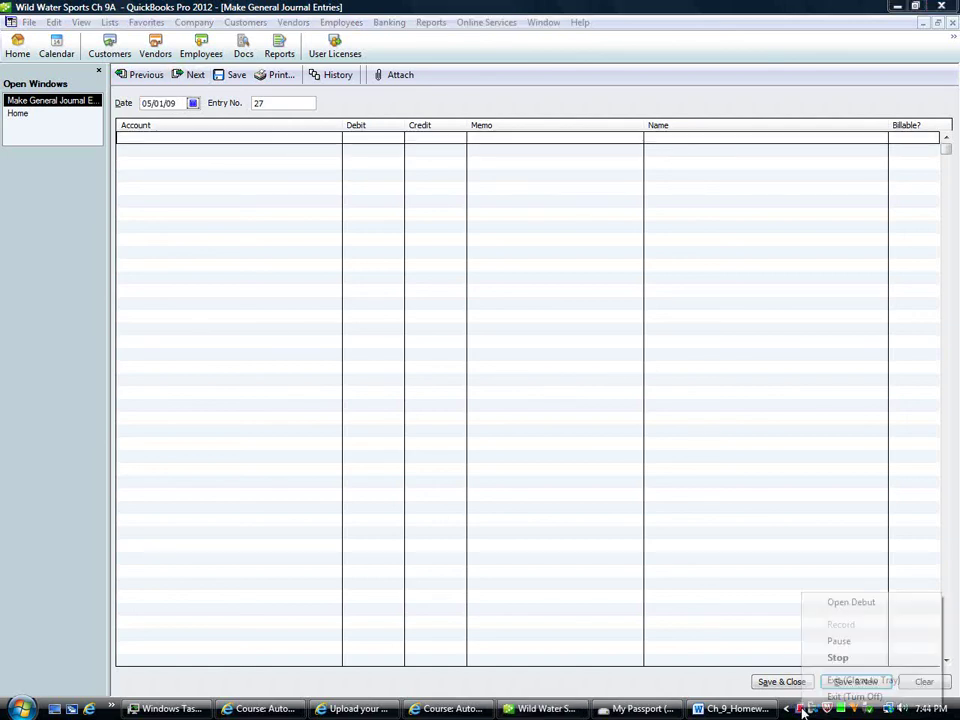
left_click(812, 637)
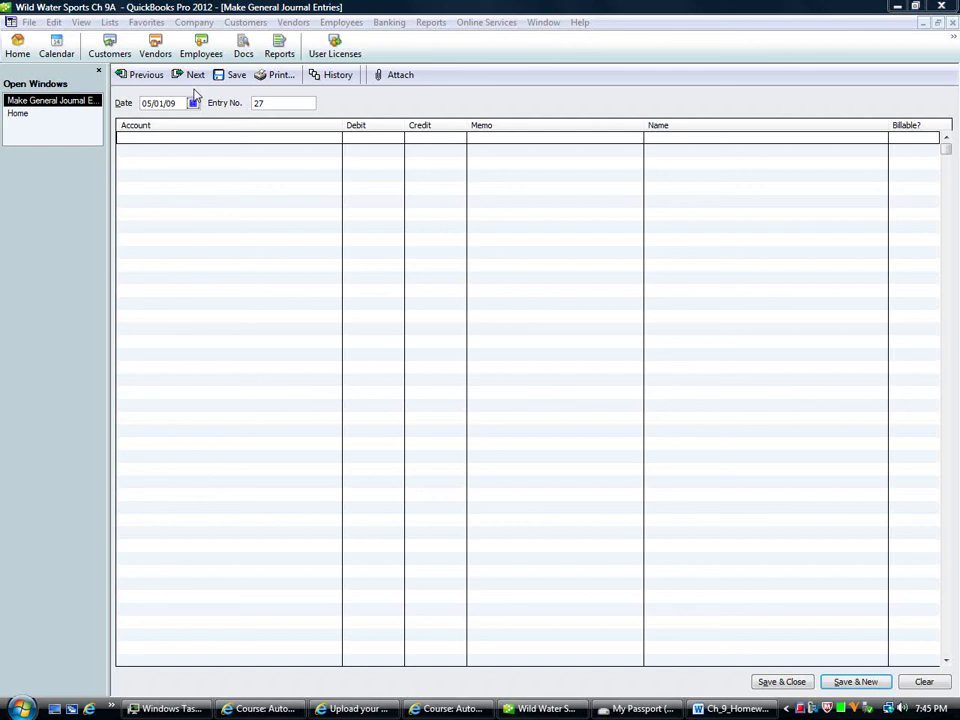
left_click(133, 104)
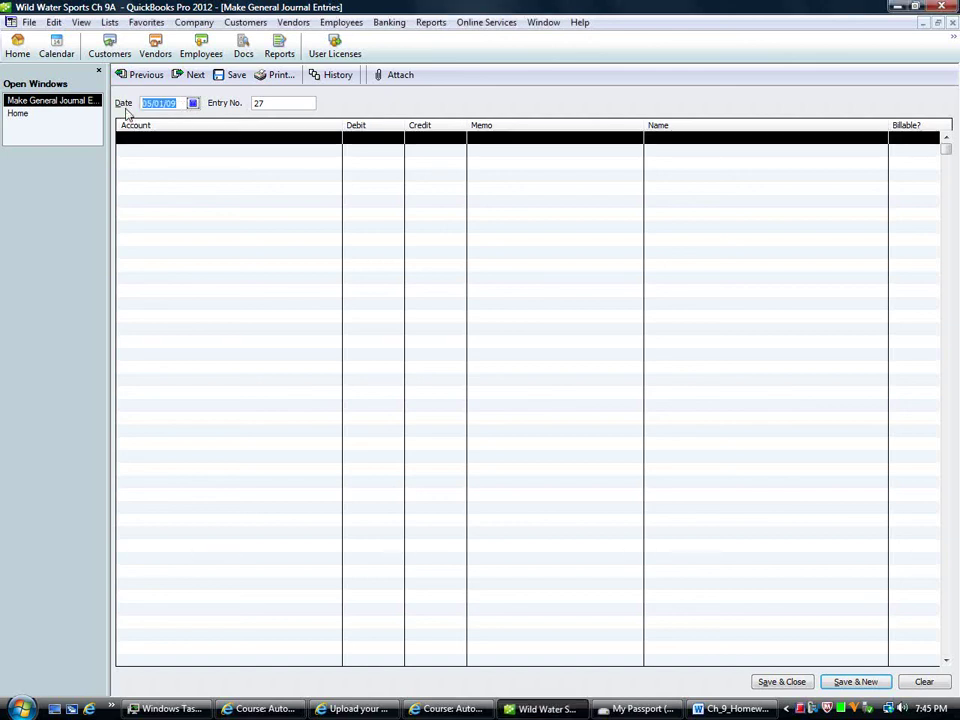
type("04/30/0")
type("9")
key("Tab")
key("Tab")
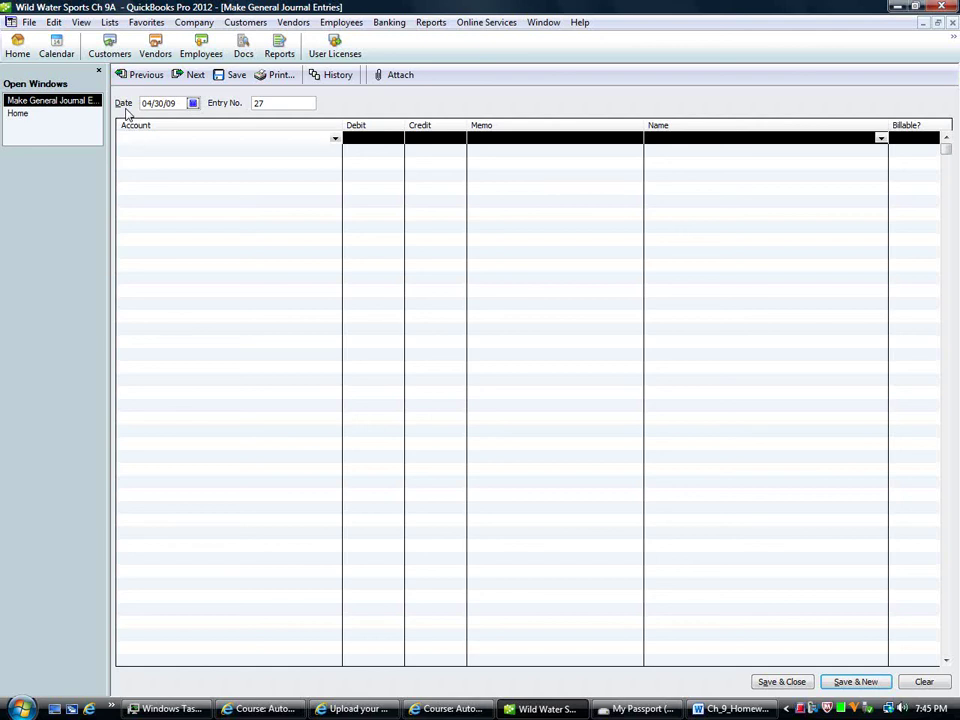
Step: Debit Accounts Receivable 55,380.00 for the customer on the first line
type("Accounts Payable")
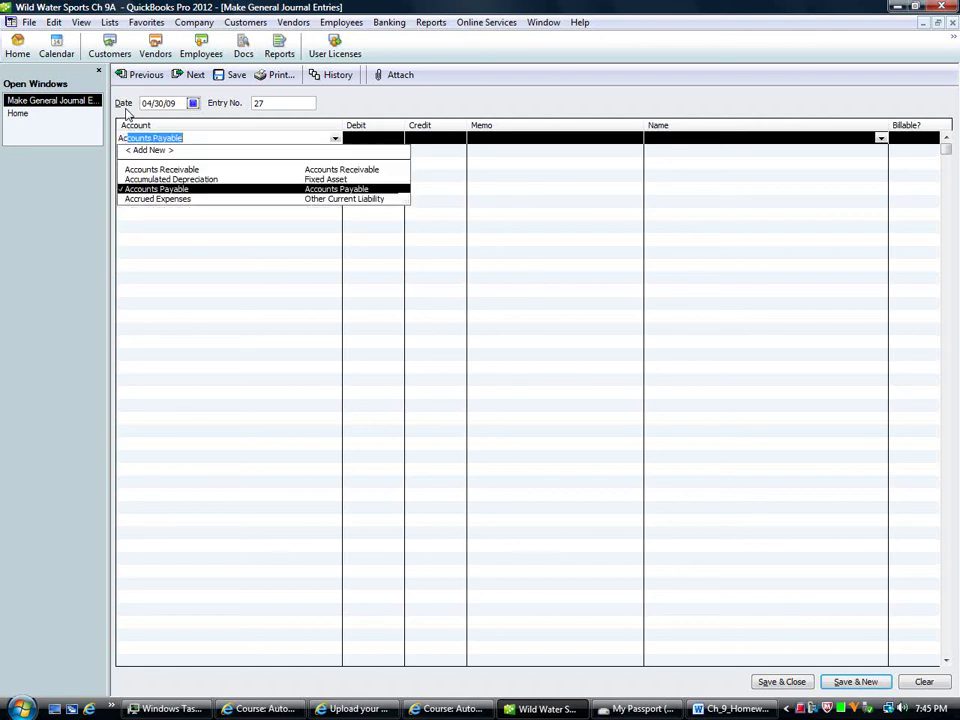
key("Up")
key("Up")
key("Tab")
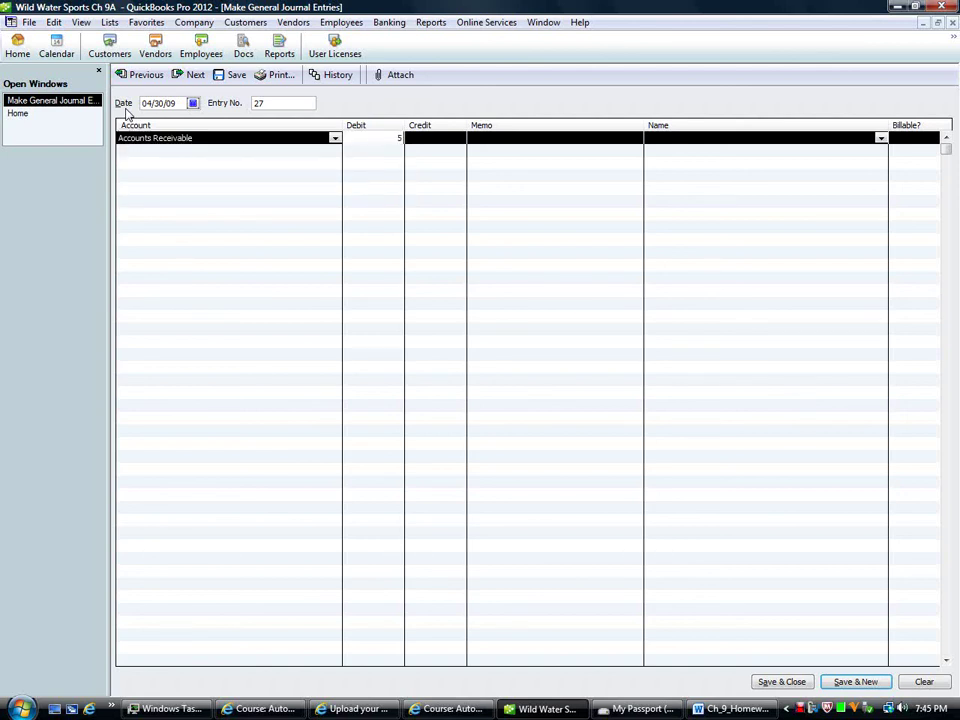
type("55380")
key("Tab")
key("Tab")
key("Tab")
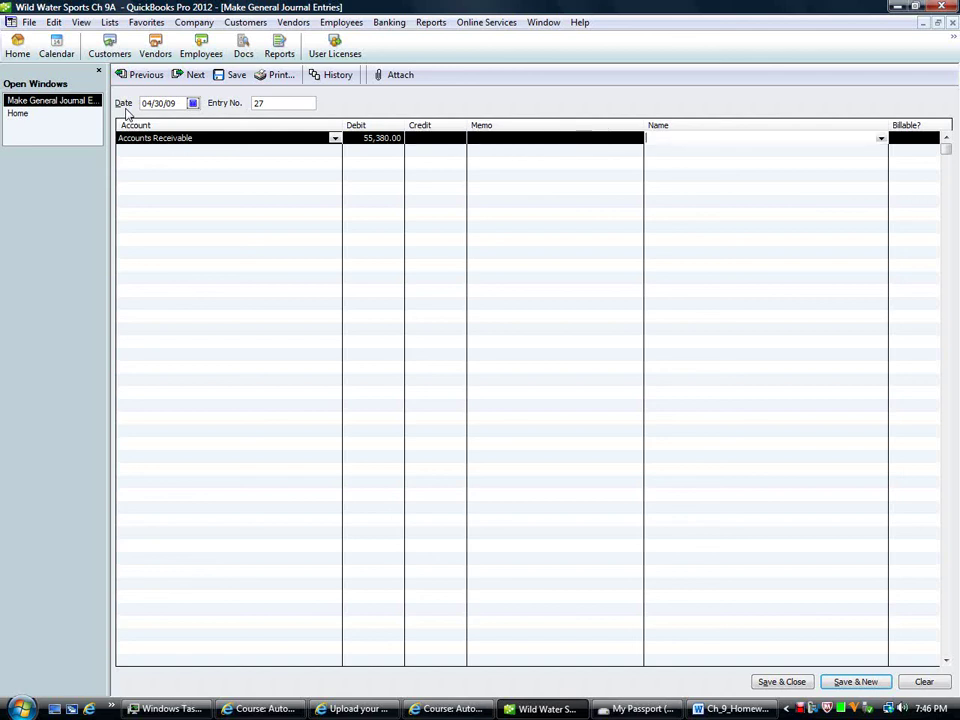
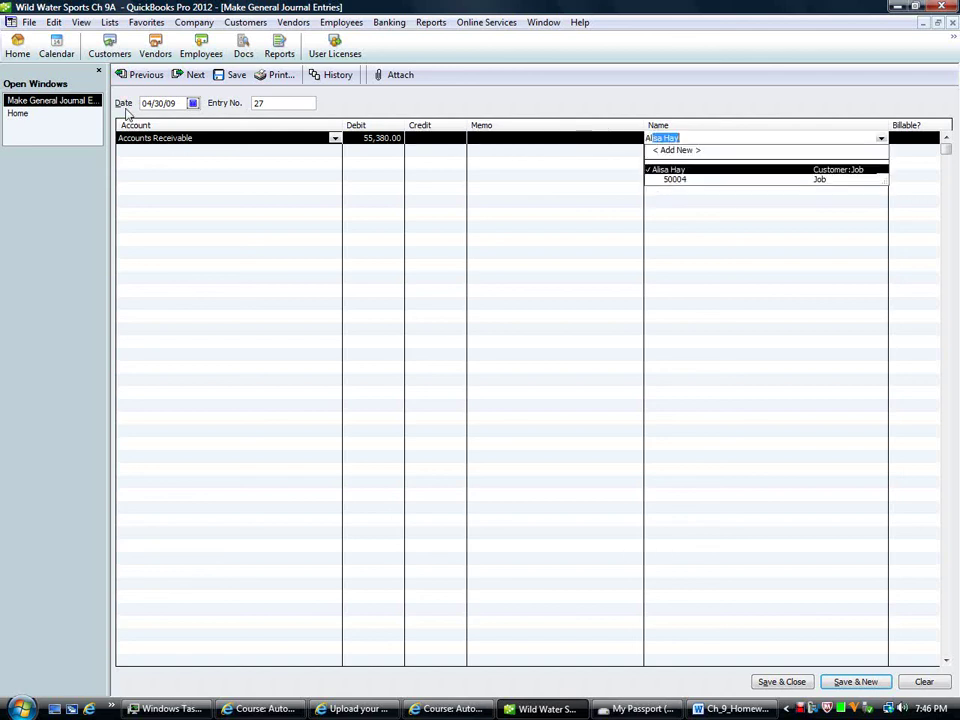
key("Tab")
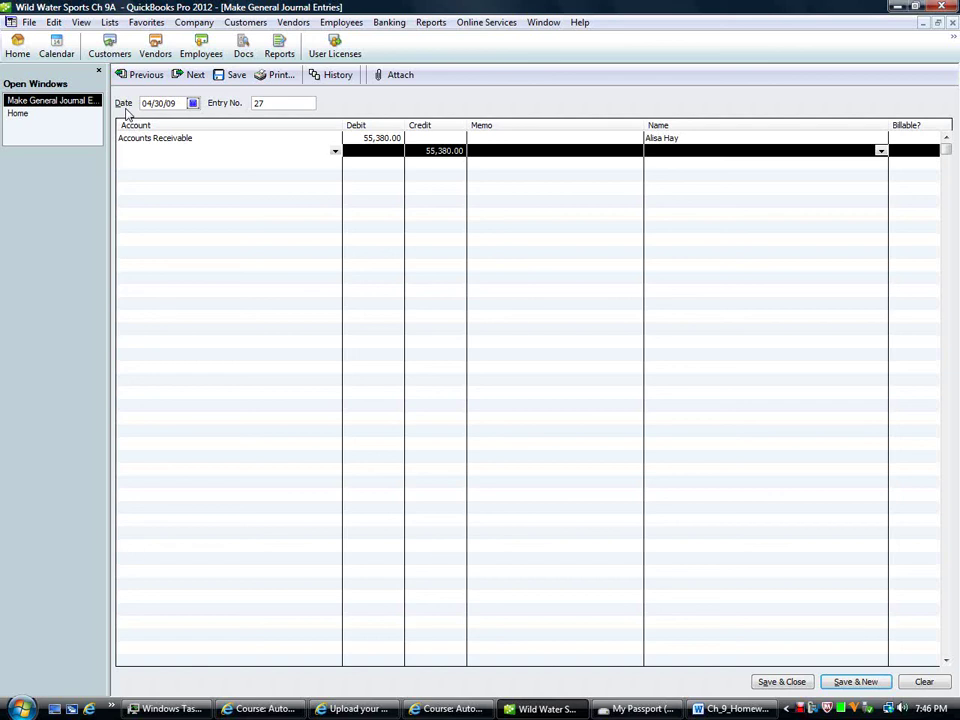
Step: Credit Boat Sales 52,000.00 for the same customer on the second line
type("Boat Sales")
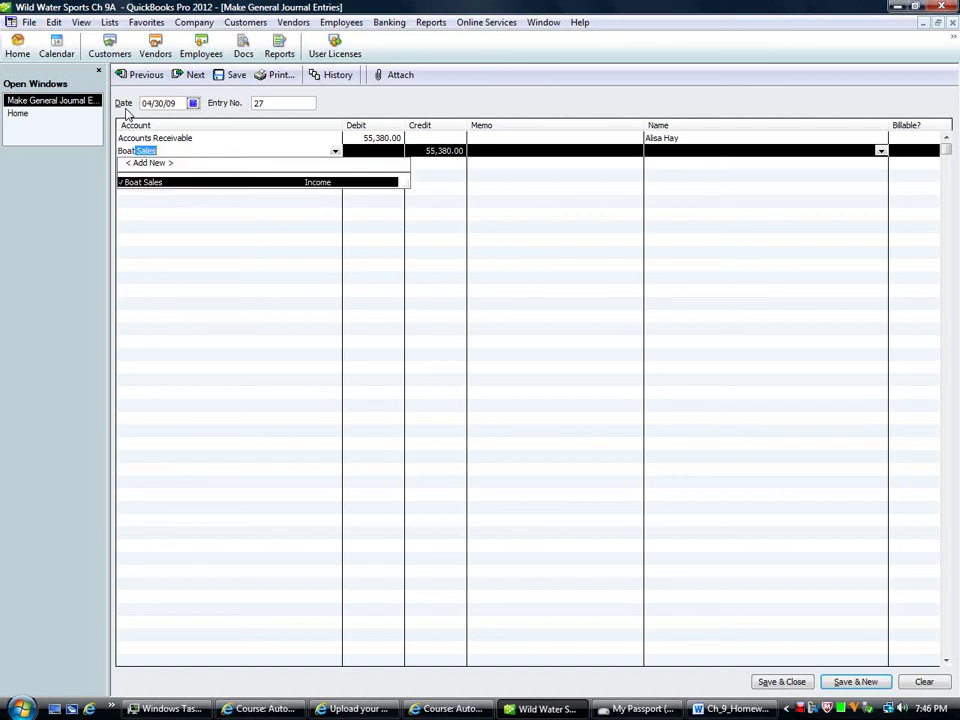
key("Tab")
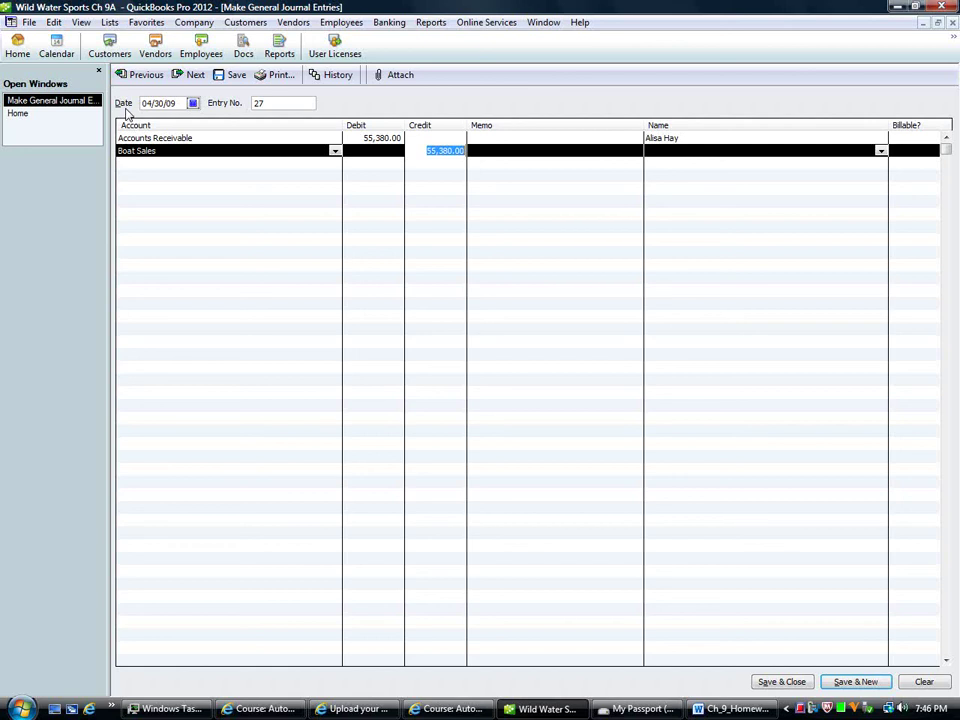
type("52")
type("000")
key("Tab")
key("Tab")
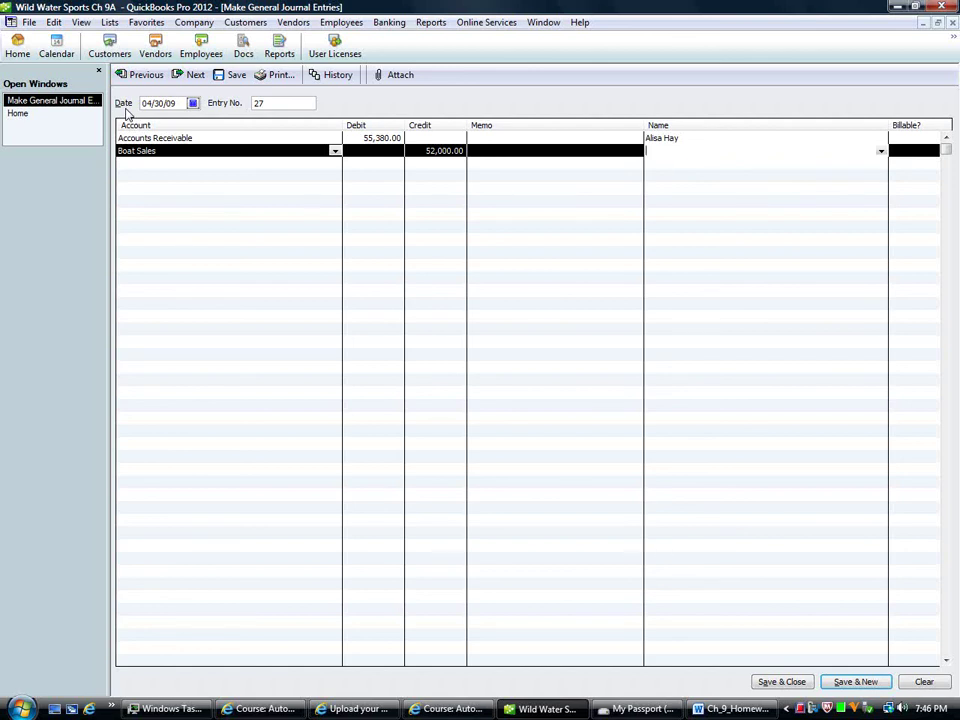
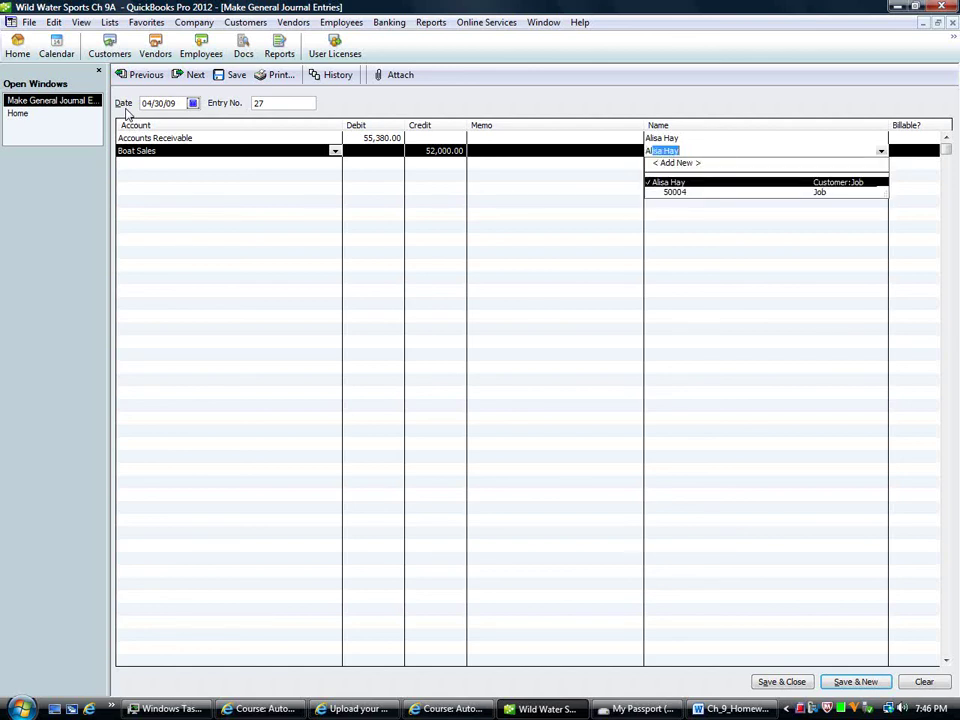
key("Tab")
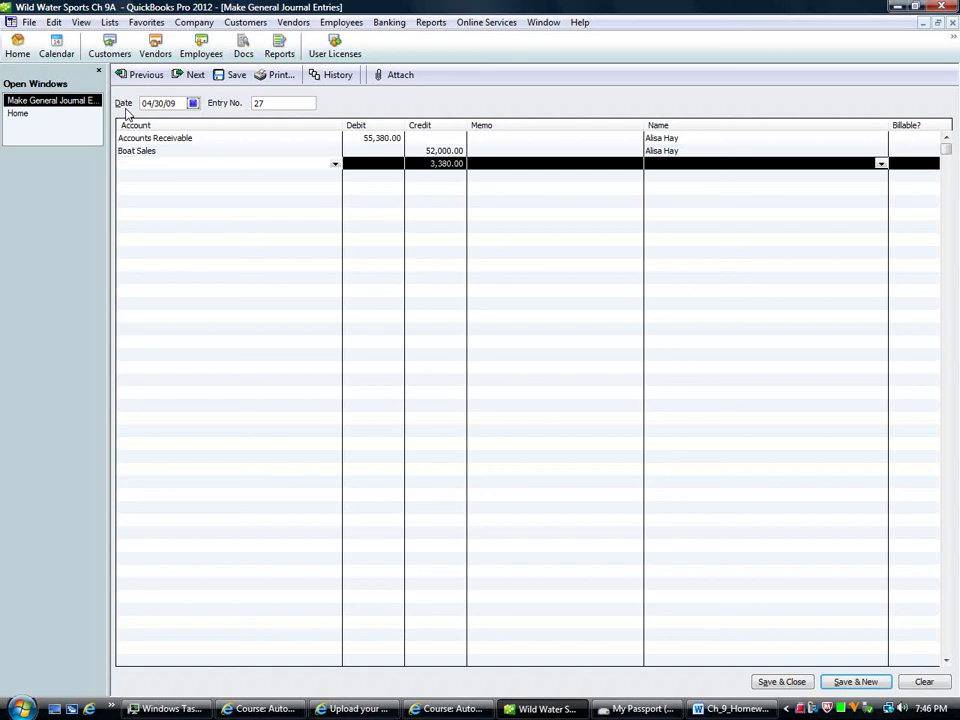
Step: Add a Sales Tax Payable line assigned to Florida Department of Revenue
type("Sales Discounts")
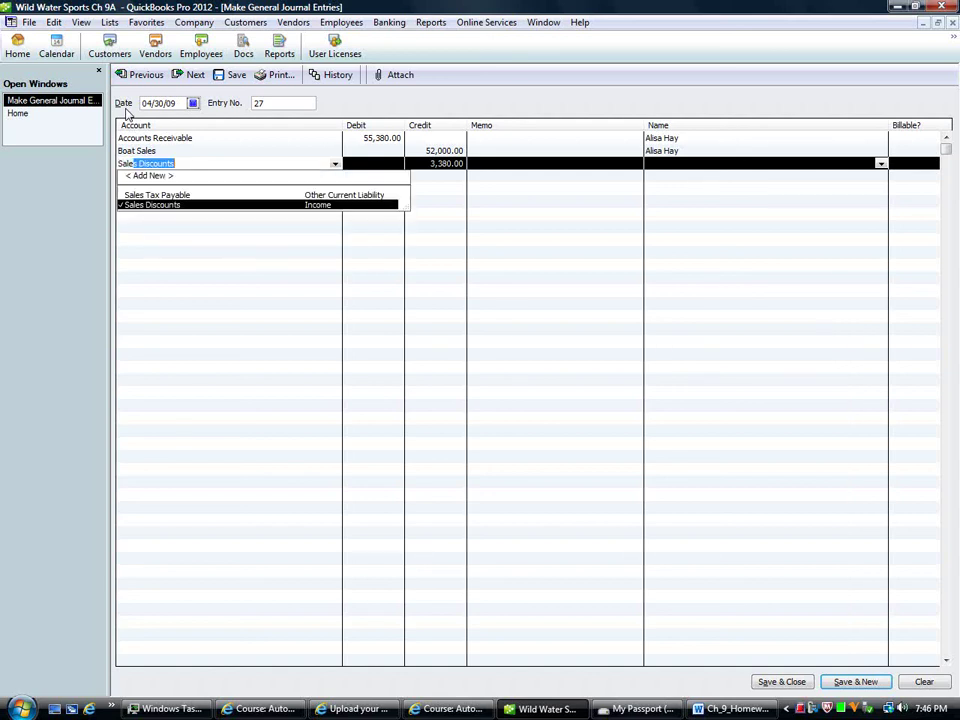
key("Up")
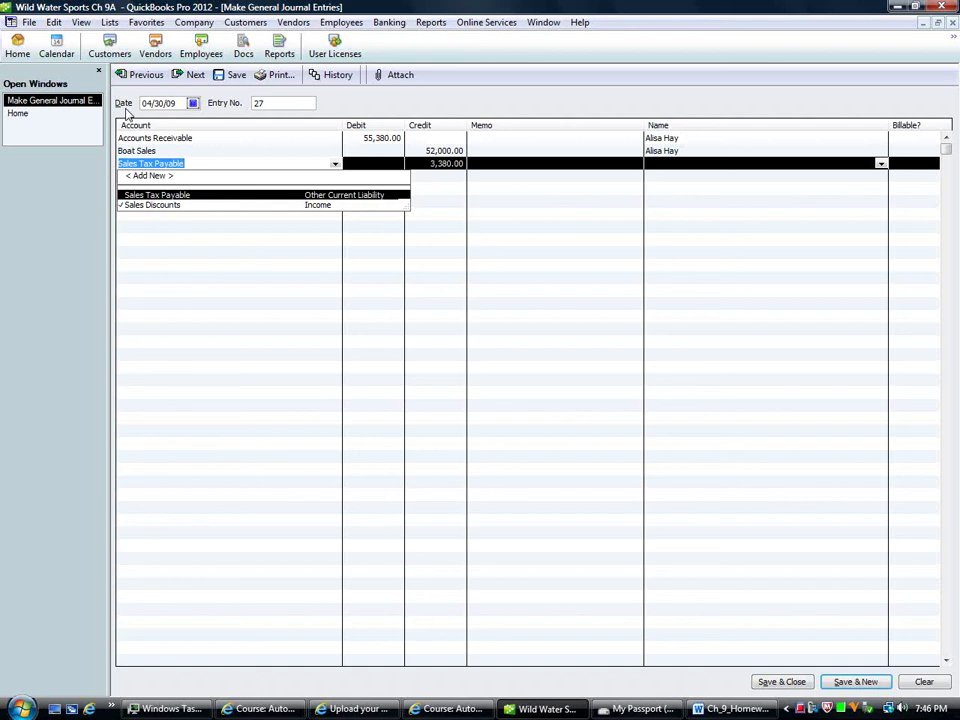
key("Tab")
key("Tab")
key("Tab")
key("Tab")
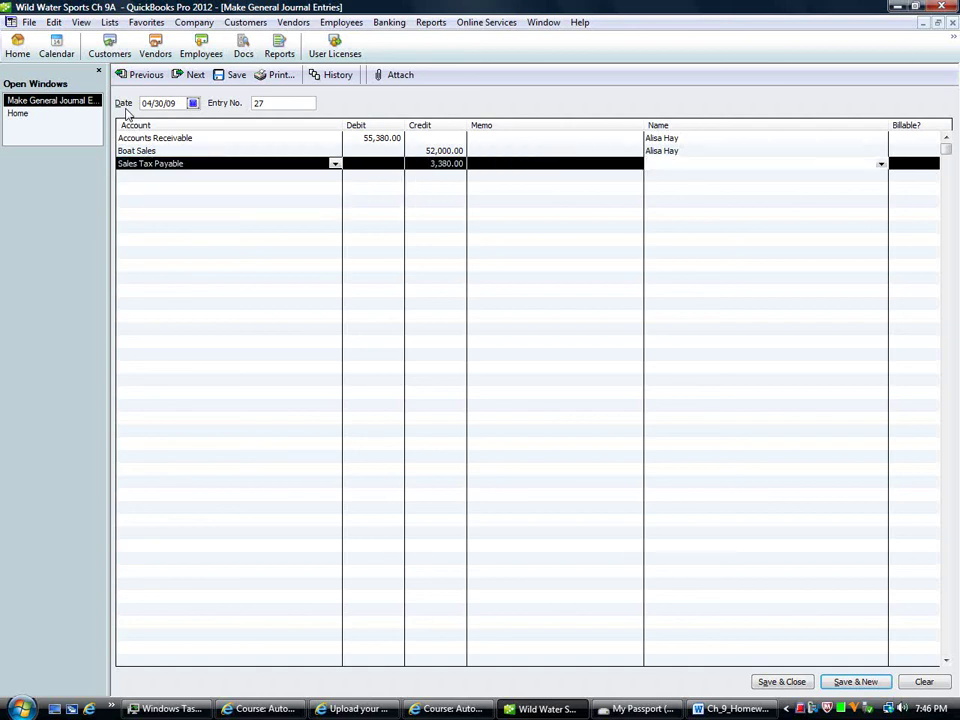
type("Florida Department of Revenue")
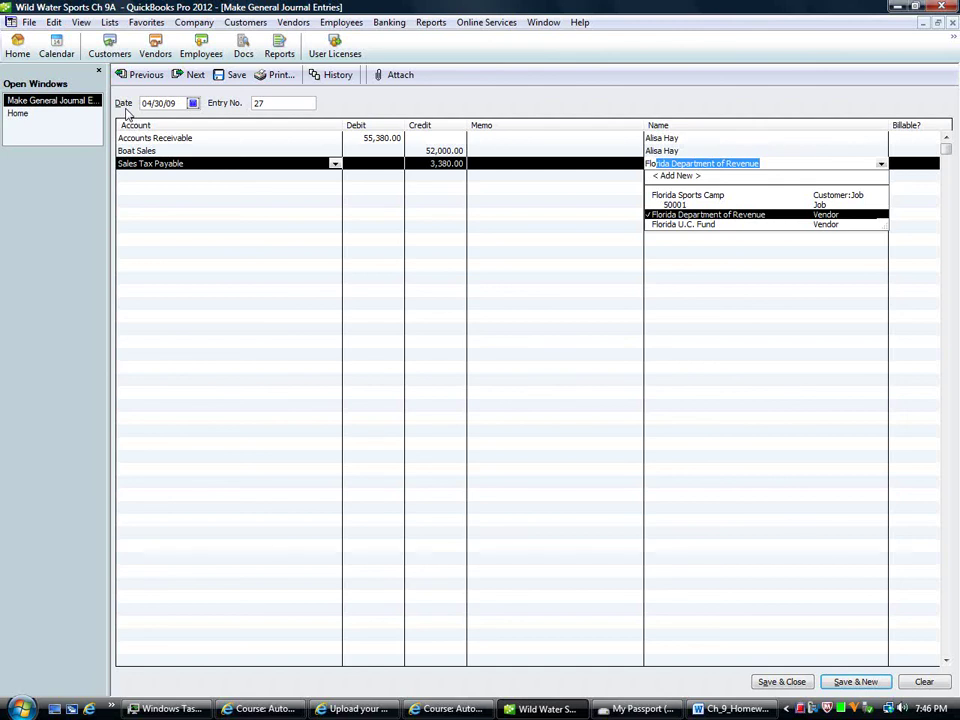
key("Tab")
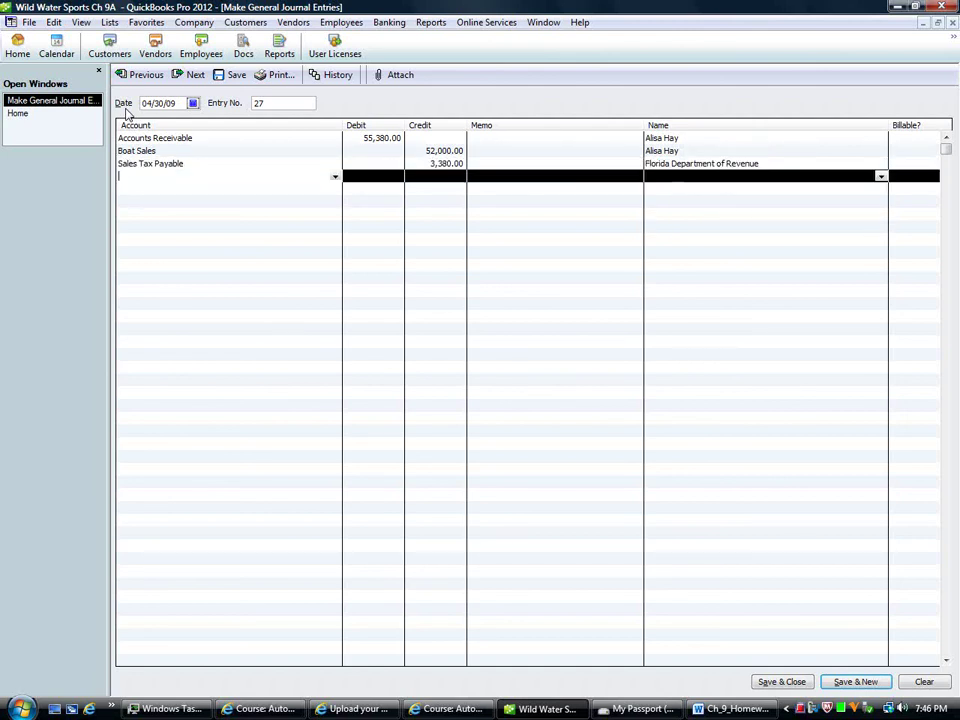
Step: Debit Cost of Goods Sold 41,600.00 for the customer, marked not billable
type("Co")
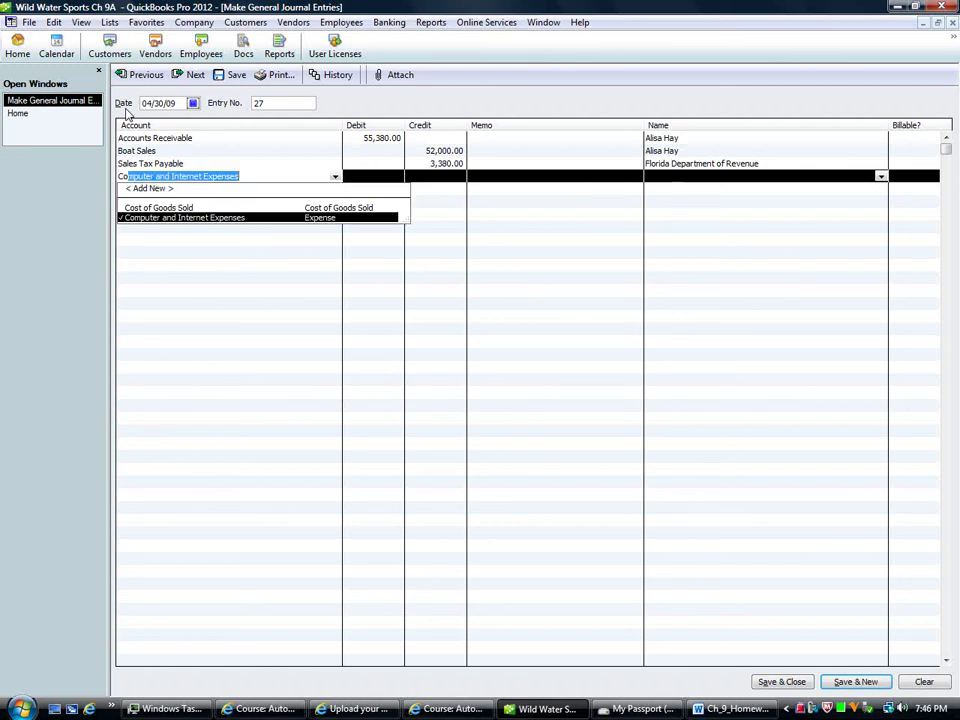
type("st of Goods Sold")
key("Tab")
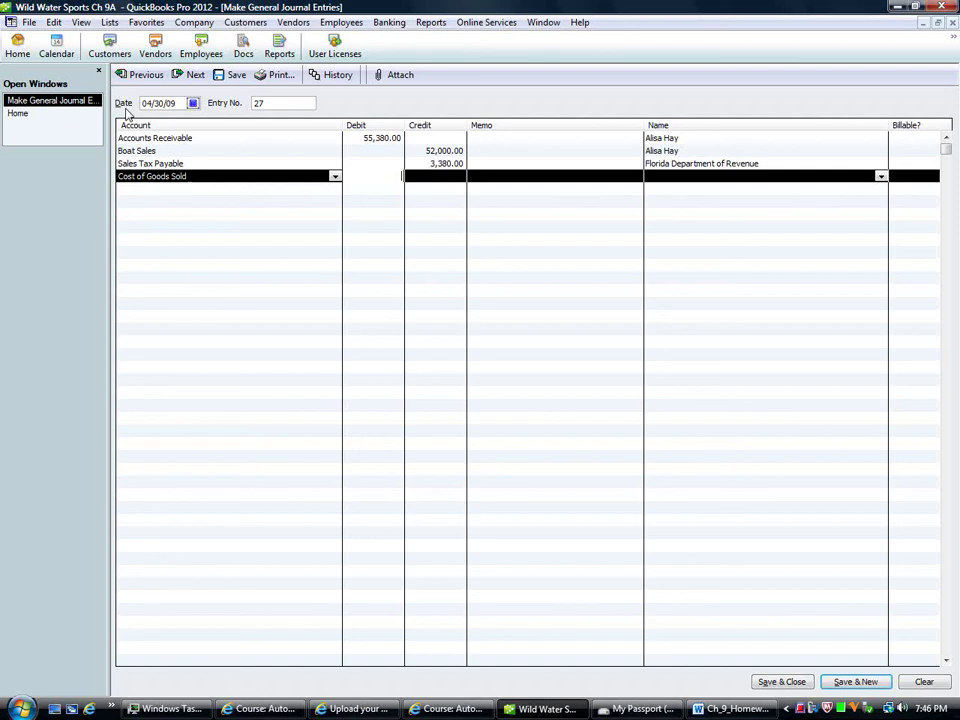
type("41600")
key("Tab")
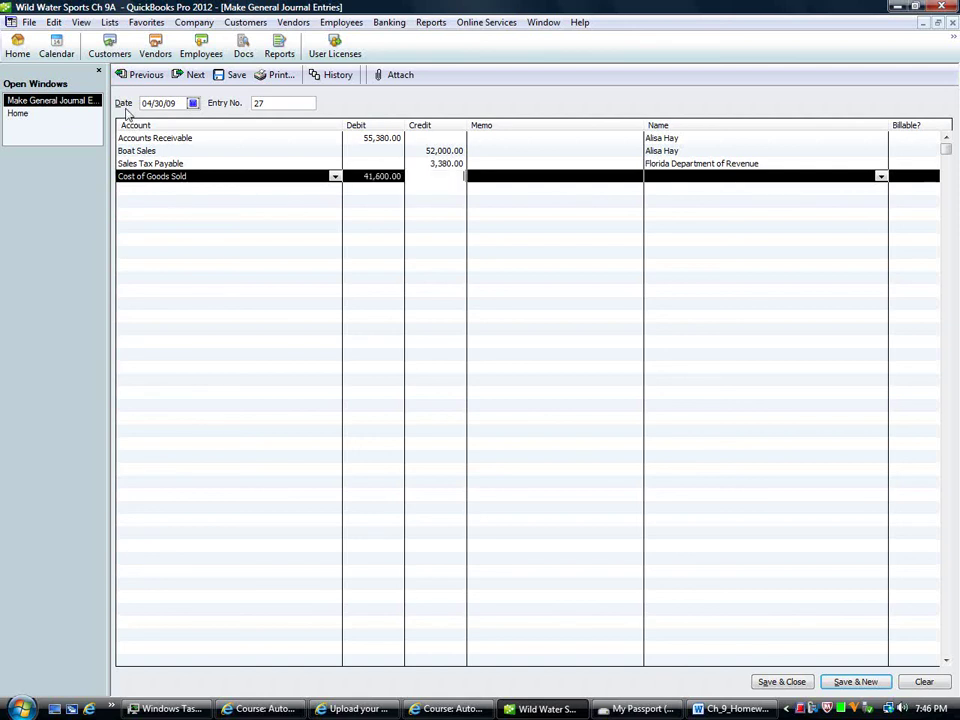
key("Tab")
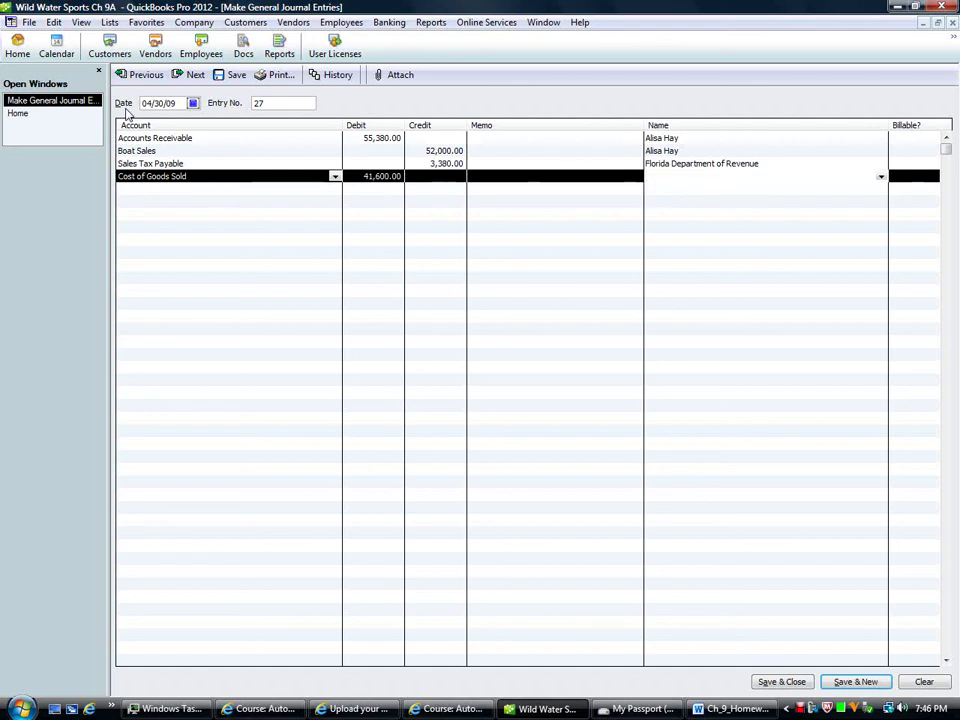
type("a")
key("Tab")
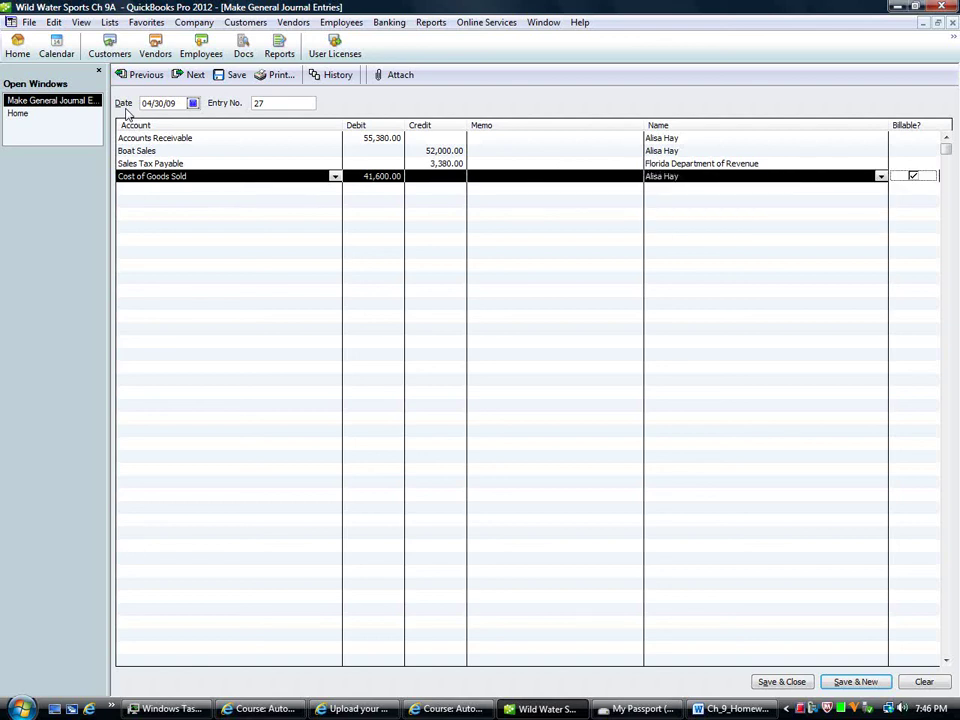
left_click(912, 176)
Step: Credit Inventory Boats 41,600.00 for the customer, clear its billable mark, and save entry 27
key("Tab")
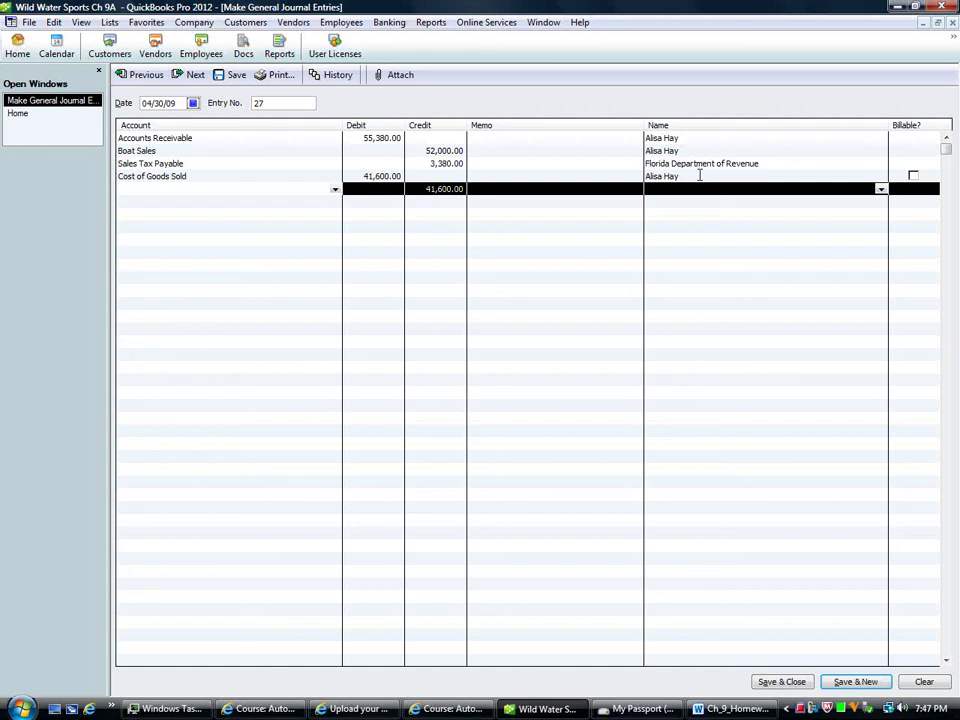
type("Inventory Boats")
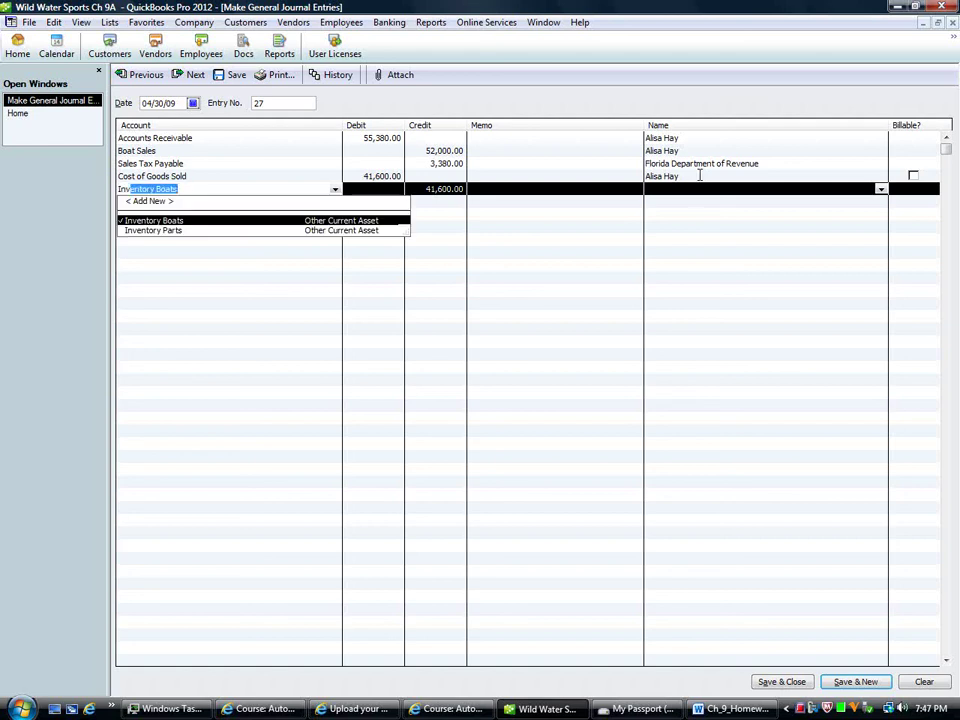
key("Tab")
key("Tab")
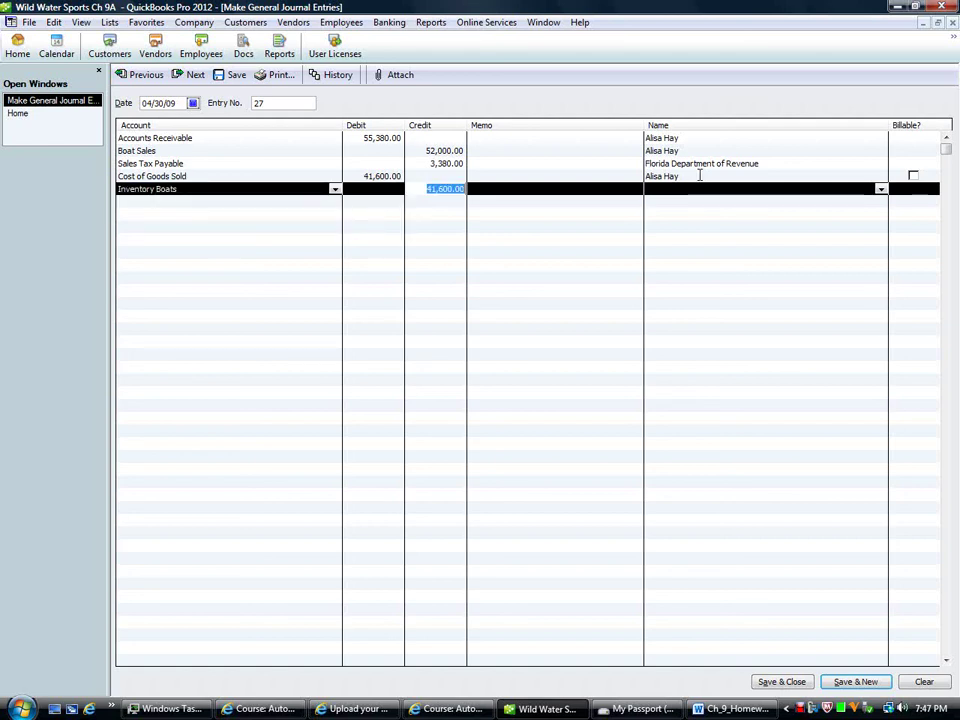
key("Tab")
key("Tab")
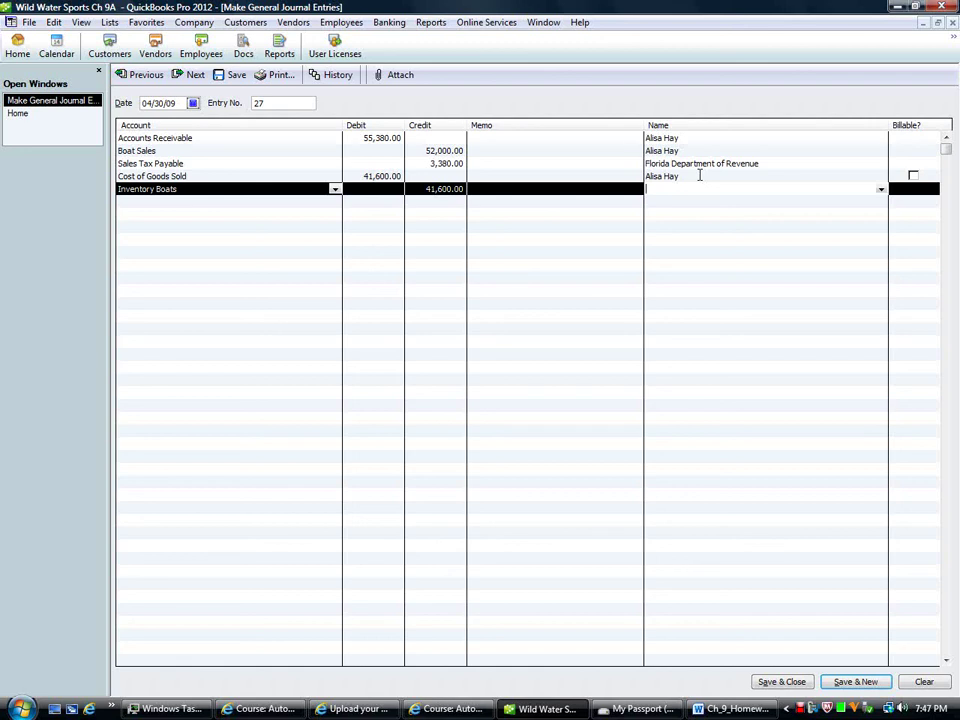
key("Tab")
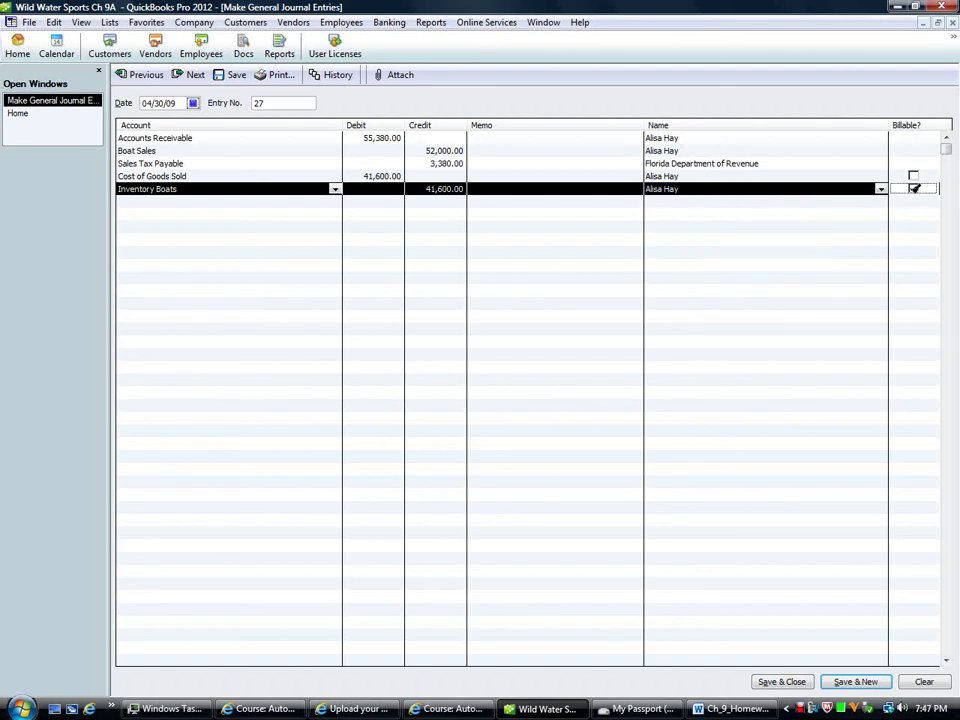
key("space")
left_click(194, 75)
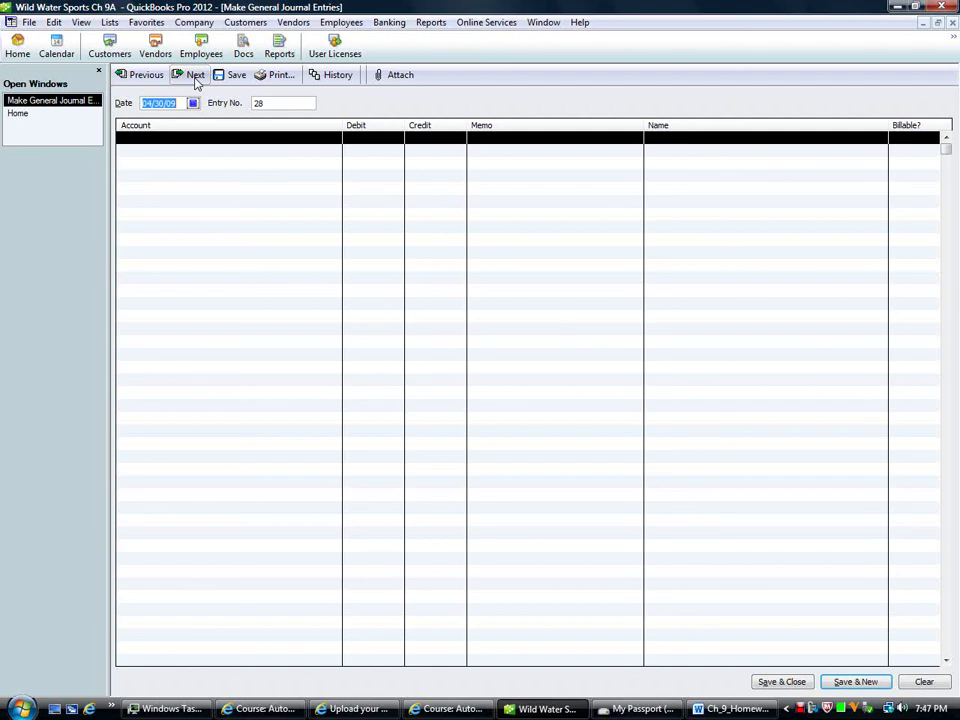
Step: Date the entry 05/01/09 and credit Accounts Receivable 55,380.00 for the customer
key("plus")
key("Tab")
key("Tab")
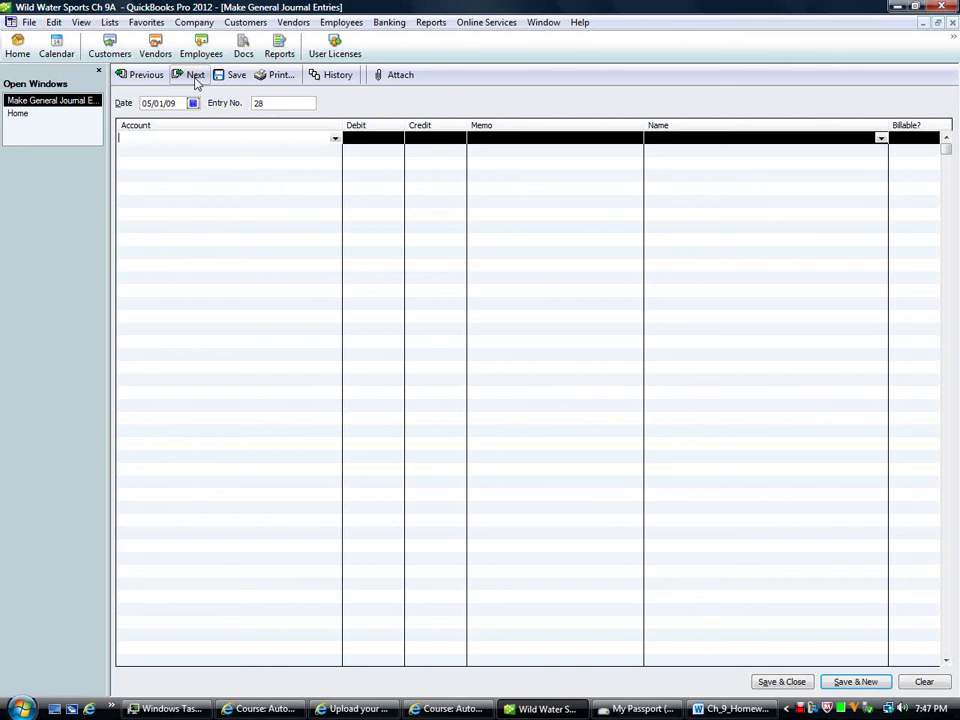
type("Accounts Payable")
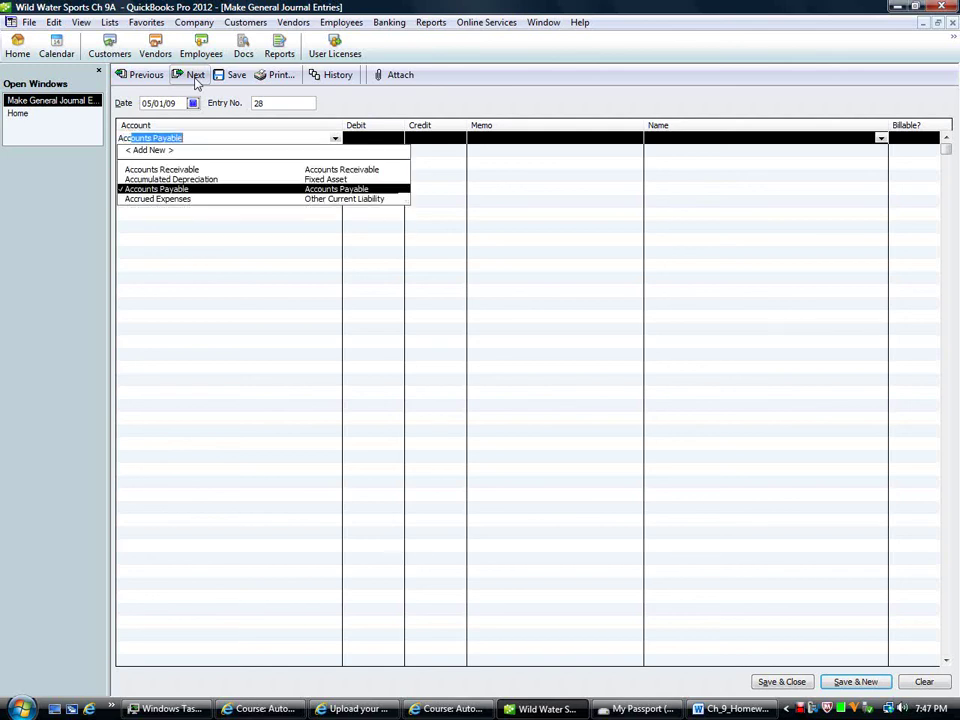
key("Up")
key("Up")
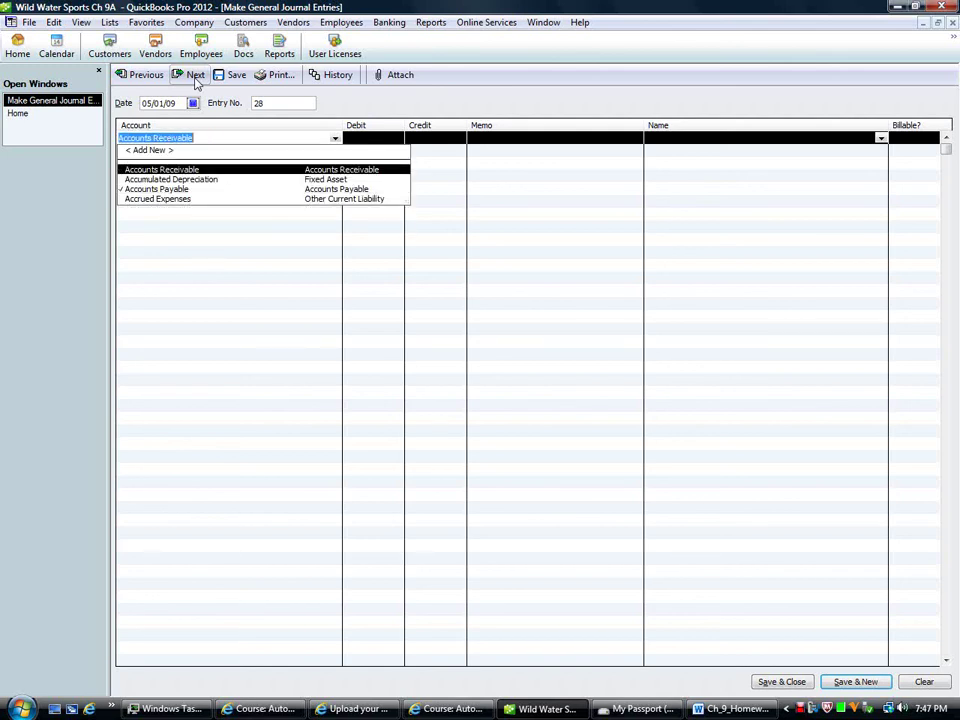
key("Tab")
key("Tab")
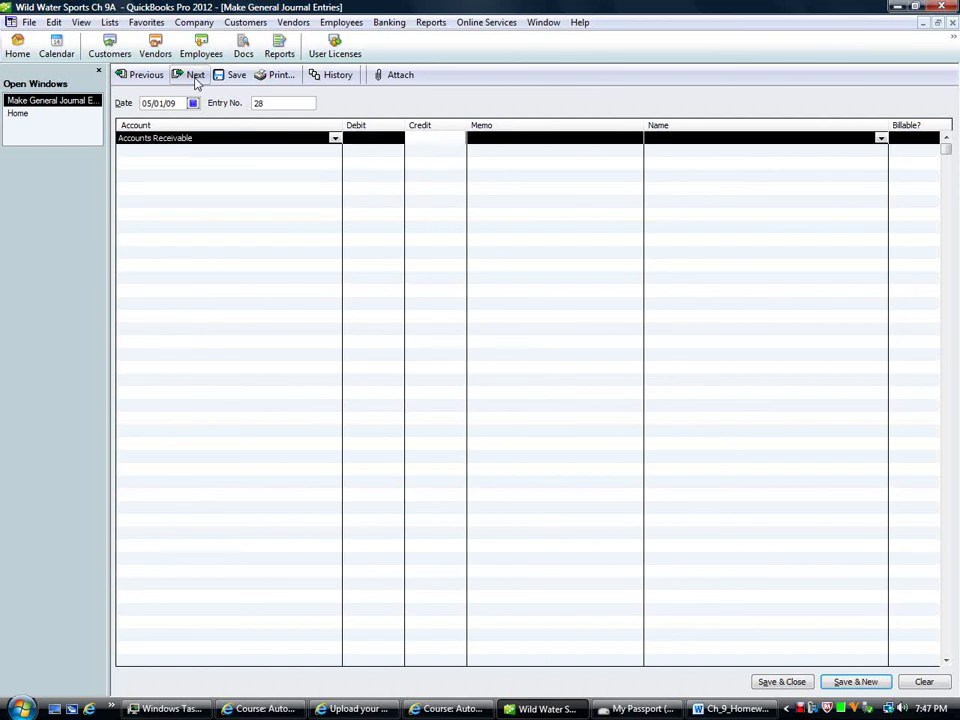
type("55380")
key("Tab")
key("Tab")
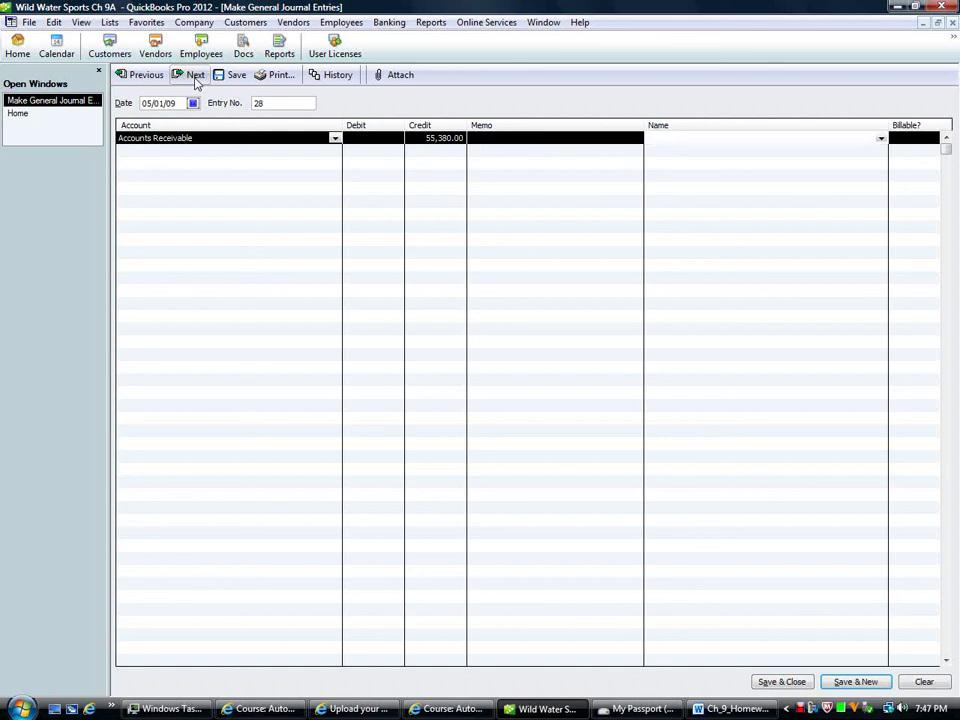
type("a Hay")
key("Tab")
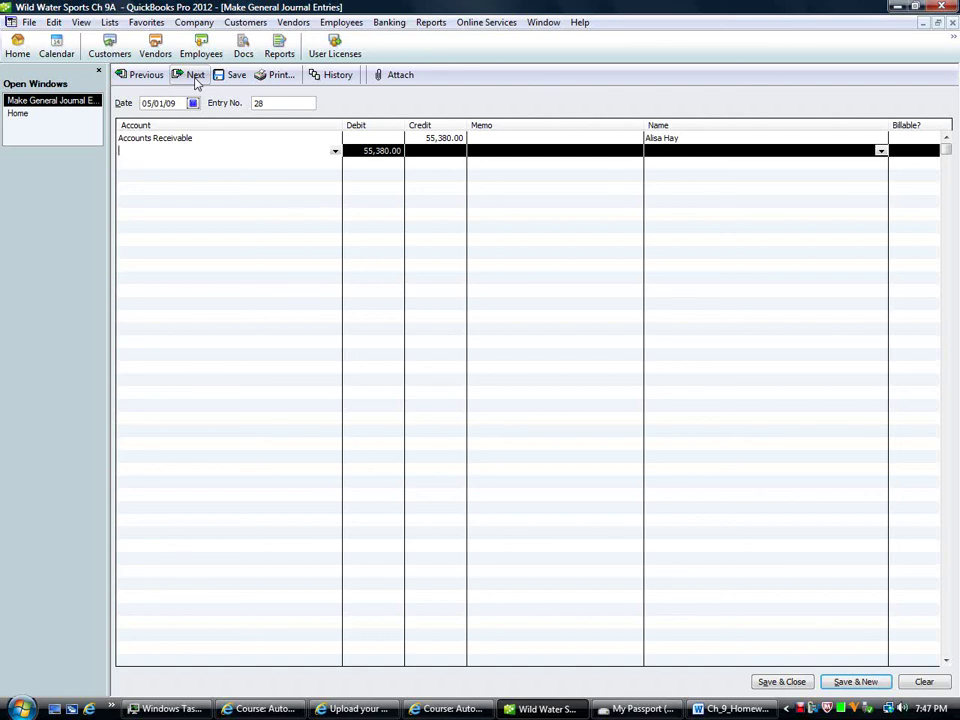
Step: Debit Boat Sales 52,000.00 for the customer on the second line
type("Boat Sales")
key("Tab")
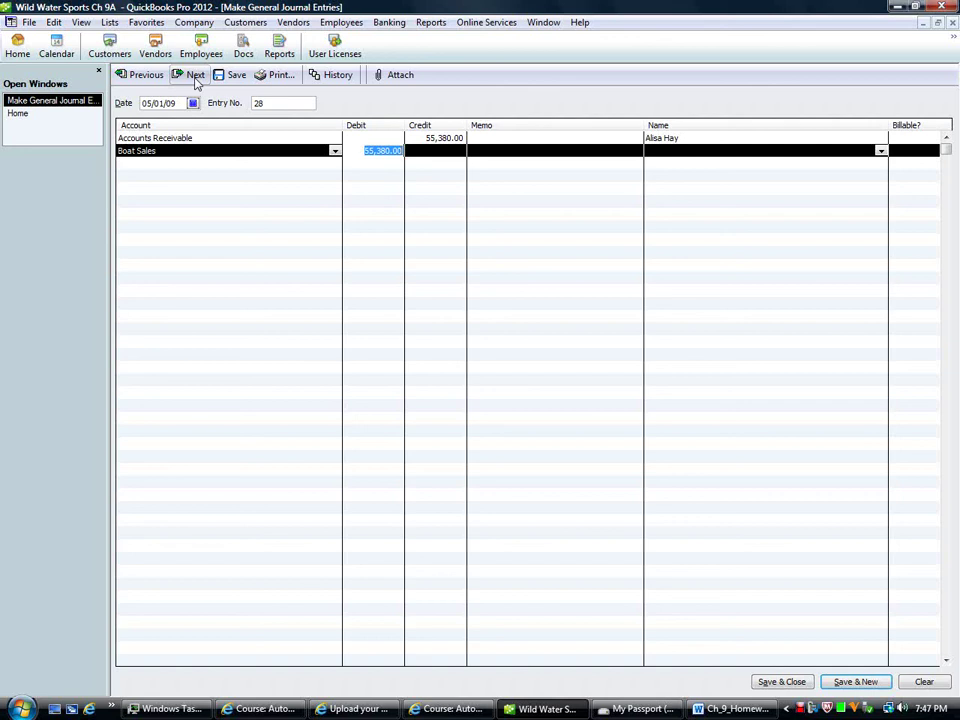
type("52000")
key("Tab")
key("Tab")
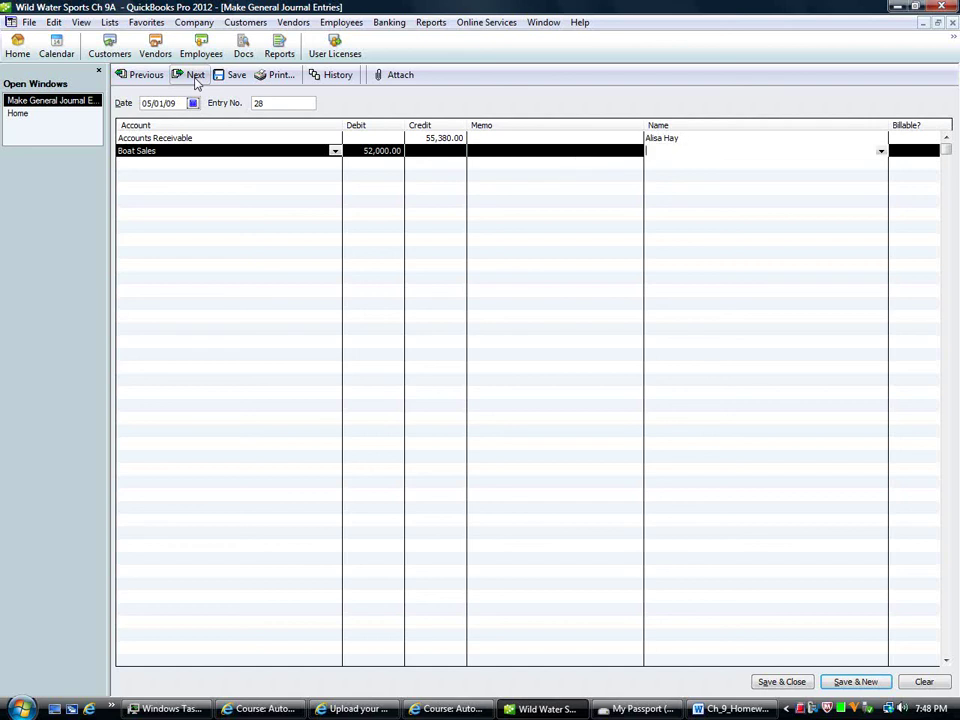
key("Tab")
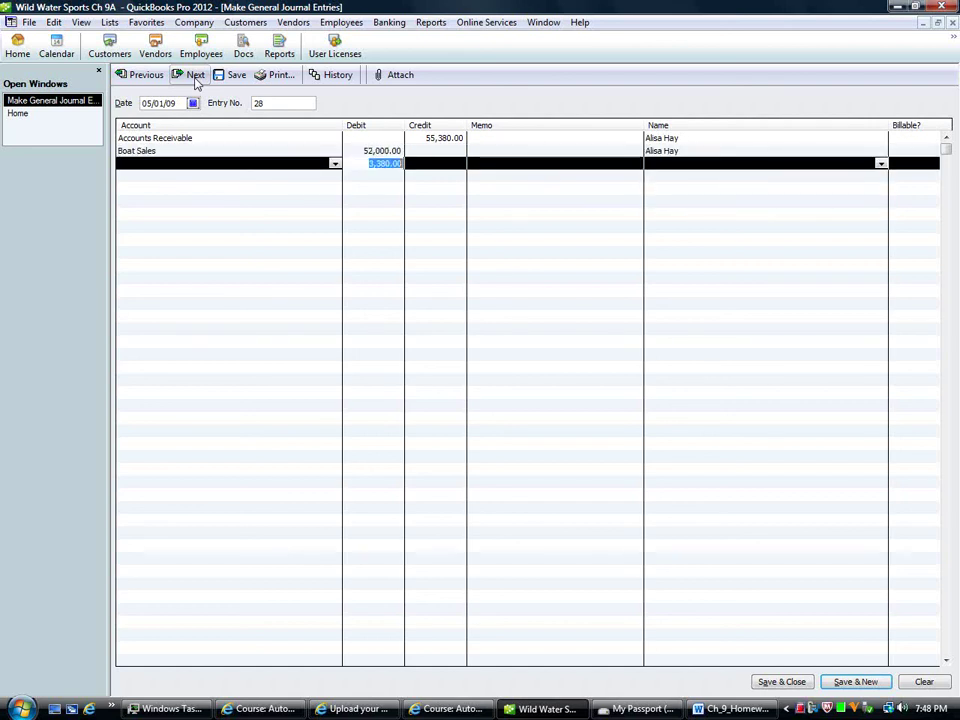
Step: Debit Sales Tax Payable 3,380.00 with Florida Department of Revenue as the name
left_click(137, 162)
type("Sales Discounts")
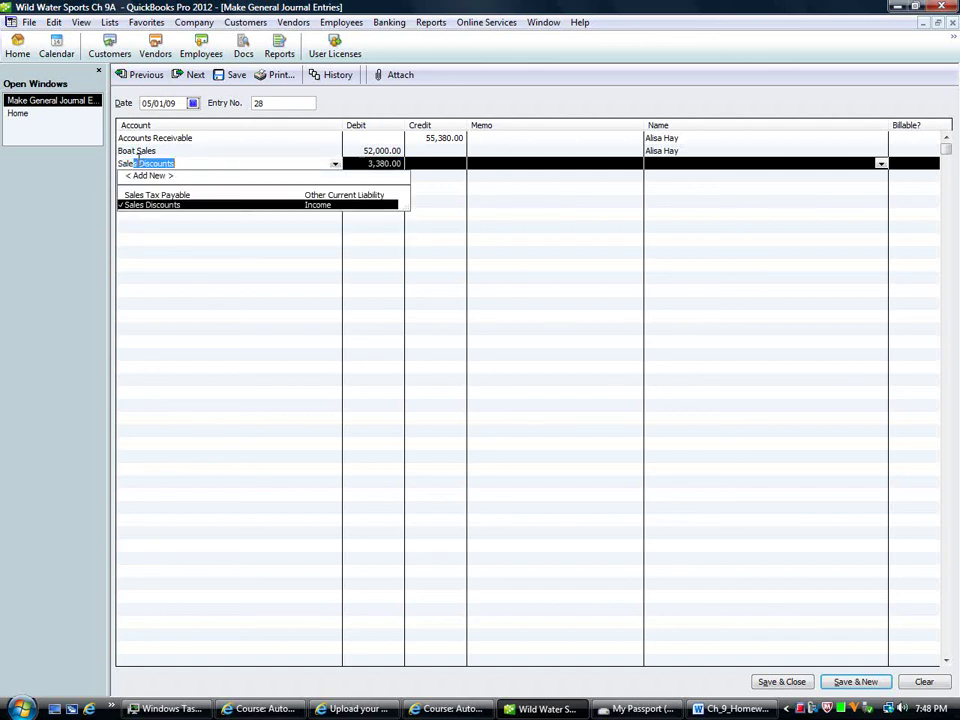
key("Up")
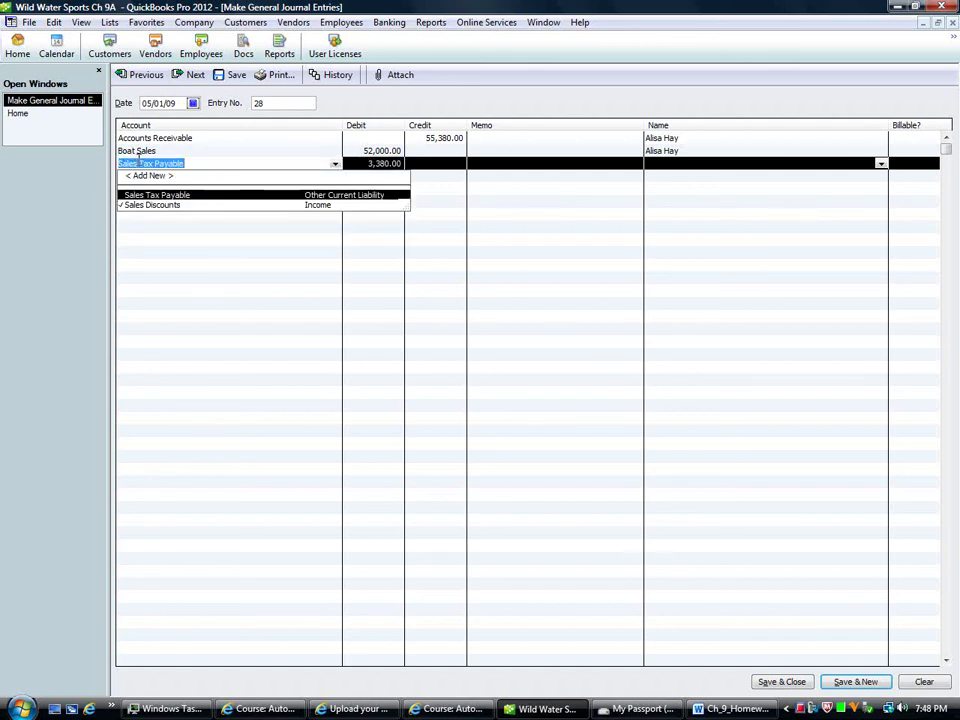
key("Tab")
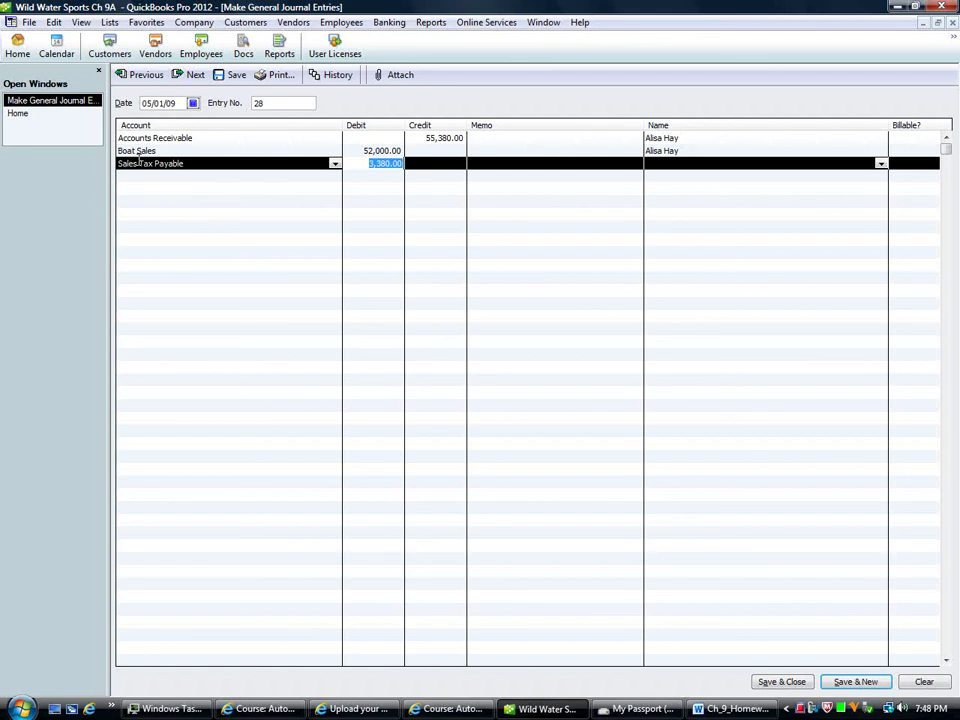
key("Tab")
key("Tab")
key("Tab")
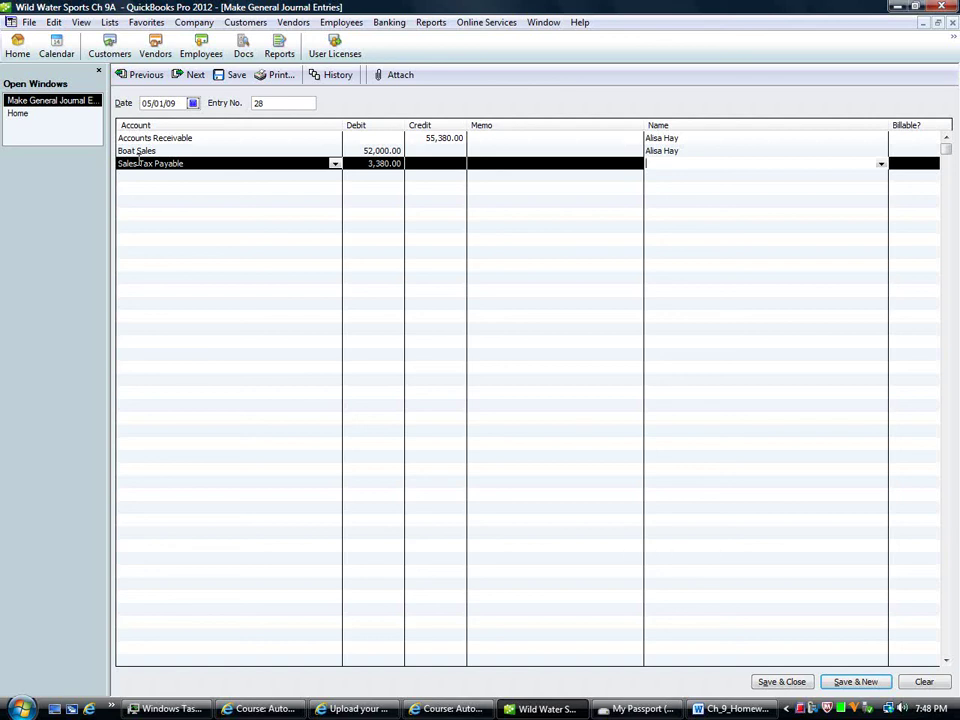
type("Fl")
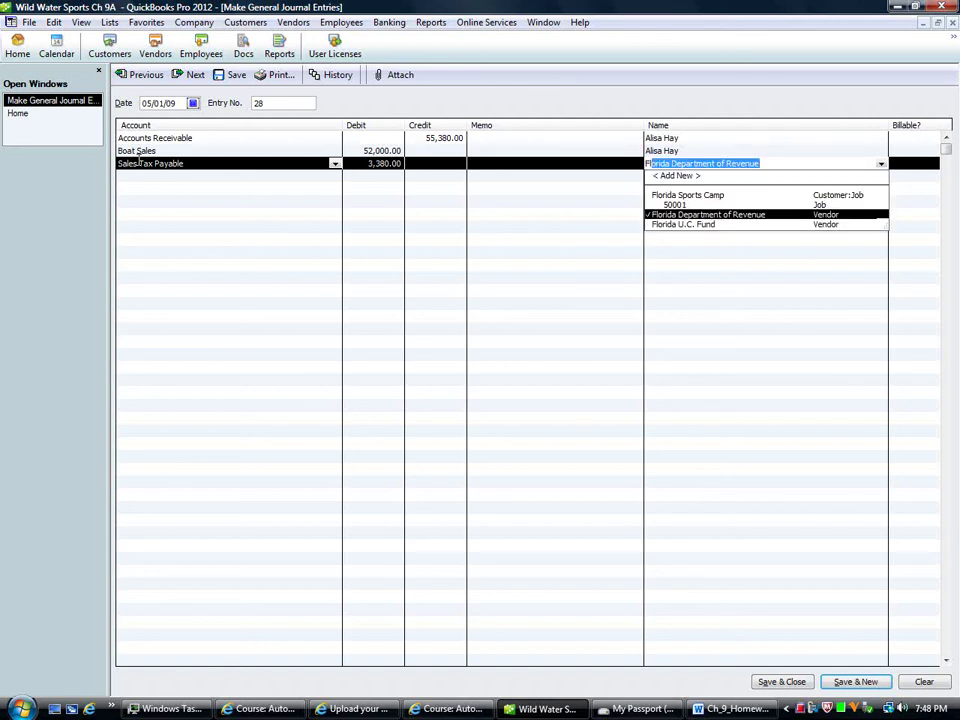
type("o")
Step: Credit Cost of Goods Sold 41,600.00 for the customer
key("Tab")
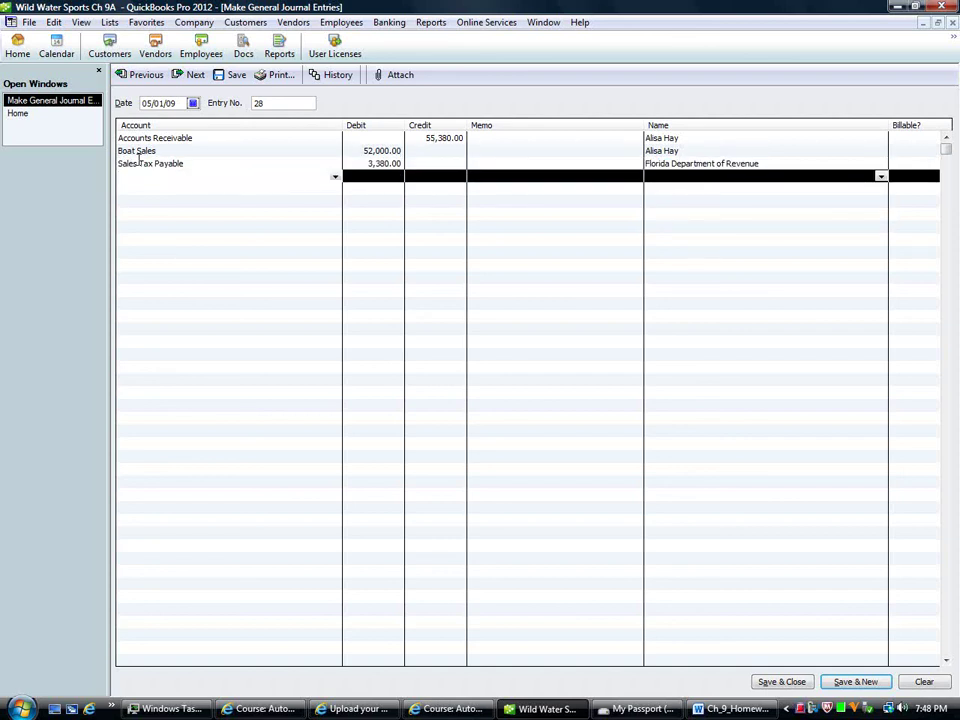
type("Cost of Goods Sold")
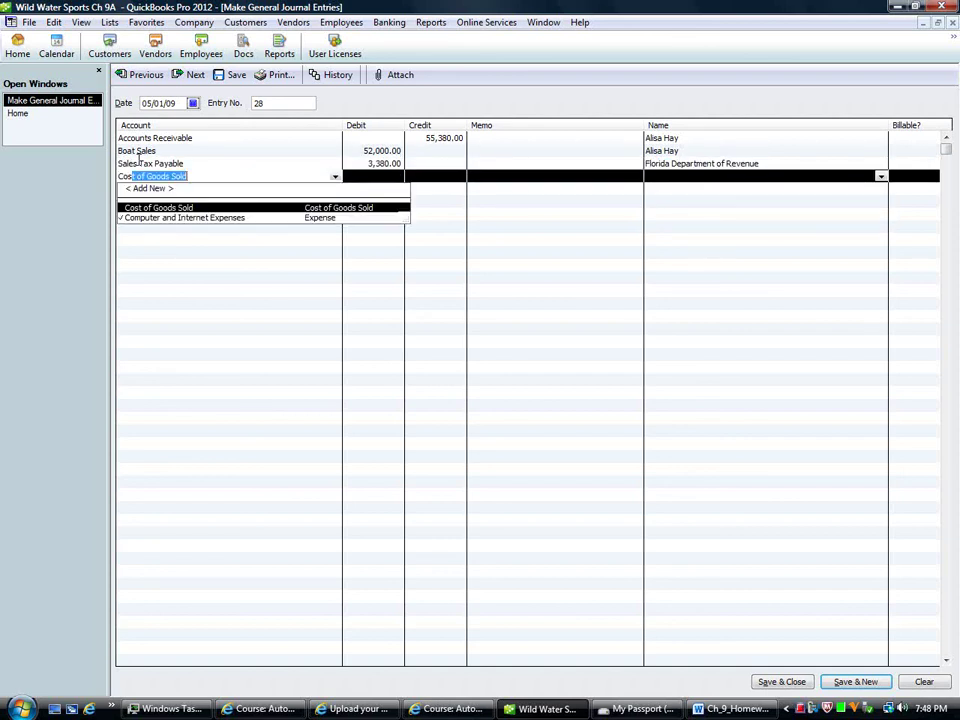
key("Tab")
key("Tab")
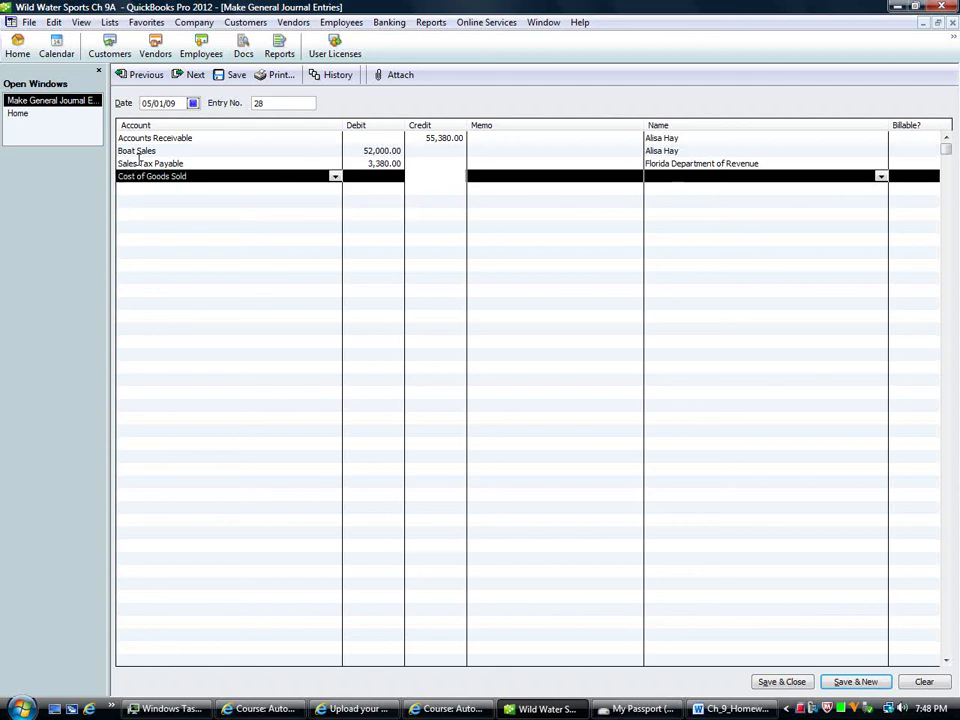
type("41600")
key("Tab")
key("Tab")
type("A")
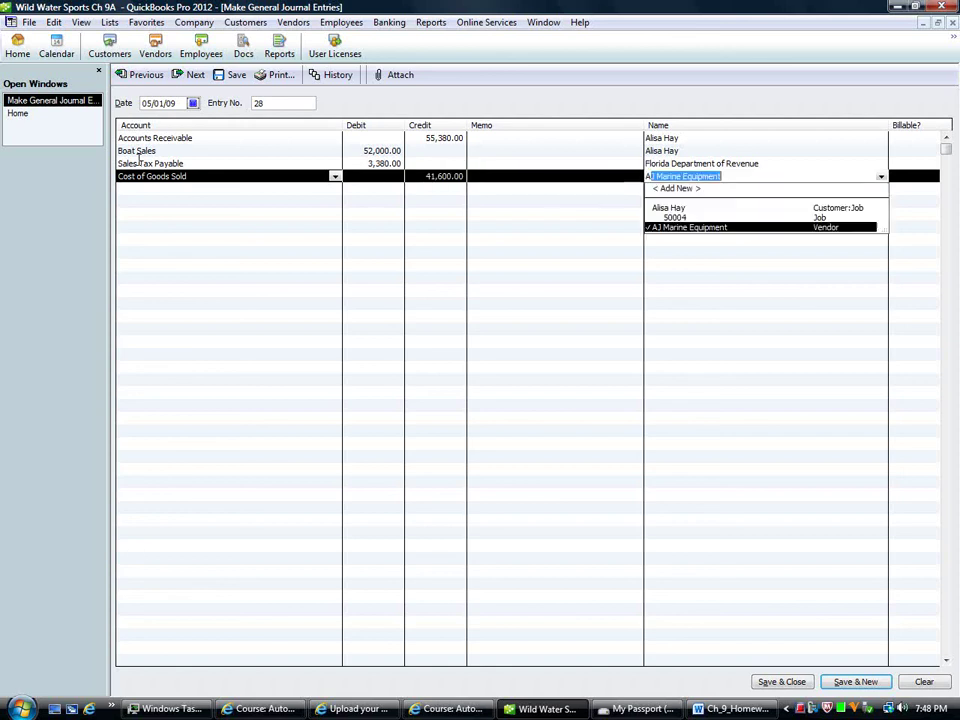
key("Tab")
key("Tab")
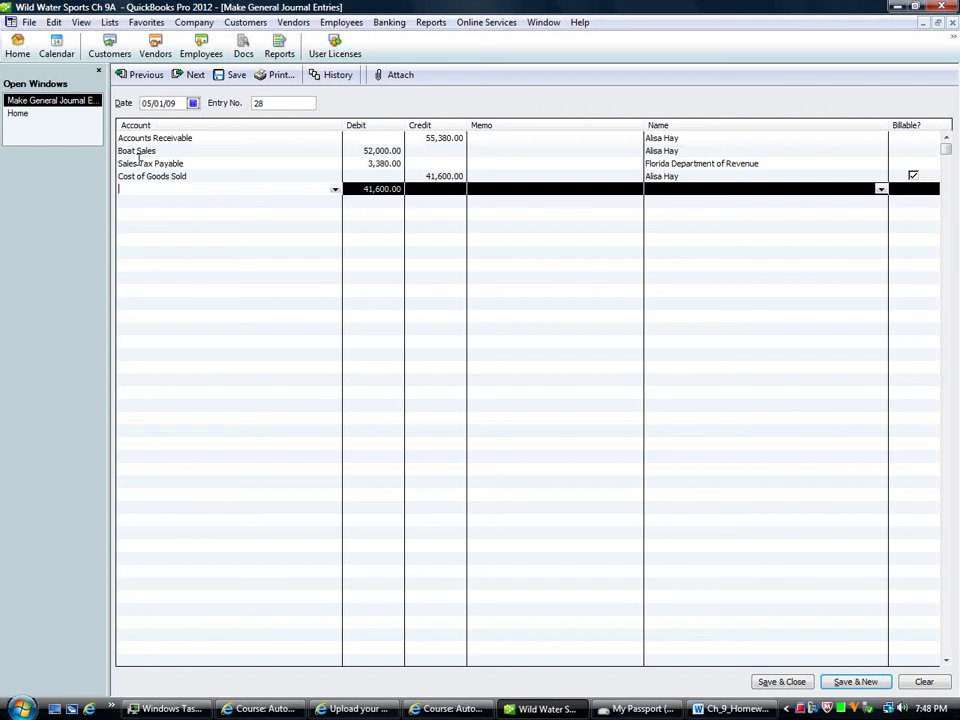
Step: Debit Inventory Boats 41,600.00 for the customer and save entry 28
type("Insurance Expense")
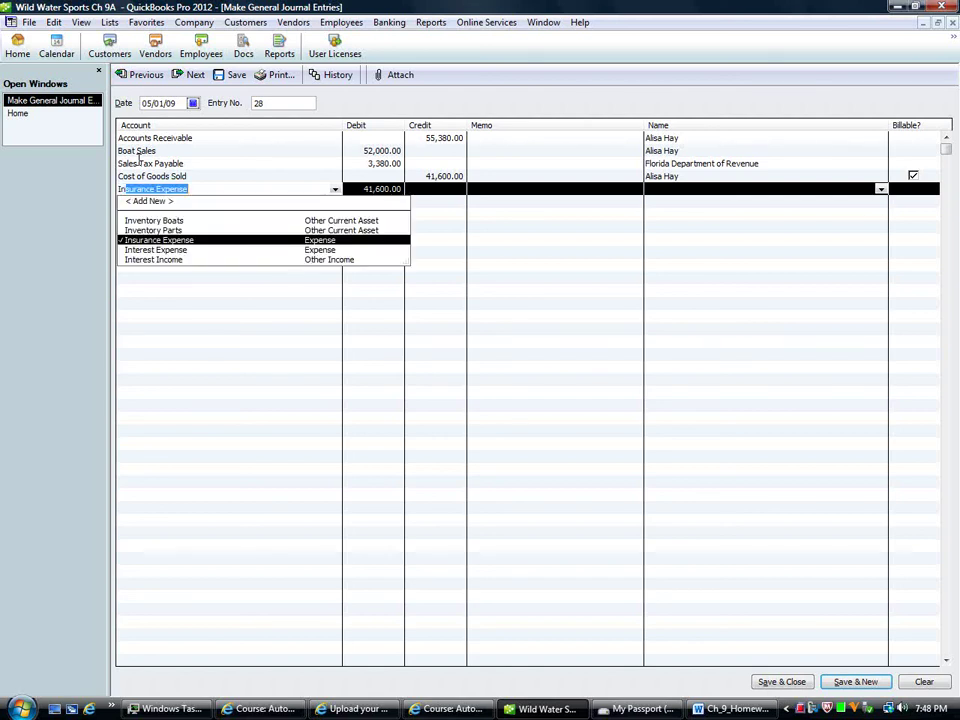
key("Up")
key("Up")
key("Tab")
key("Tab")
key("Tab")
key("Tab")
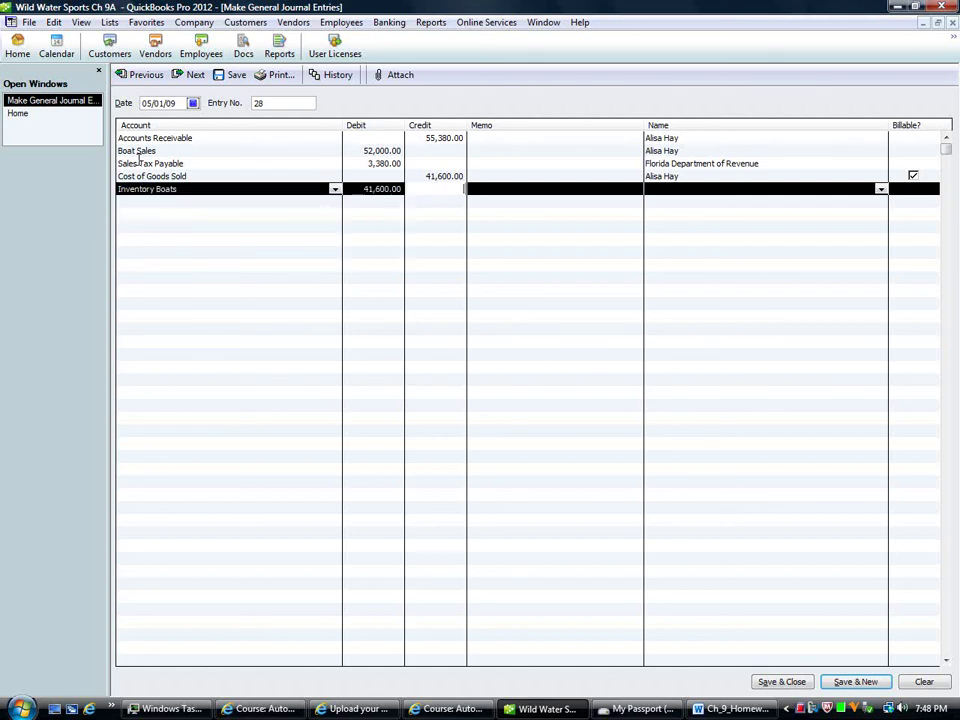
key("Tab")
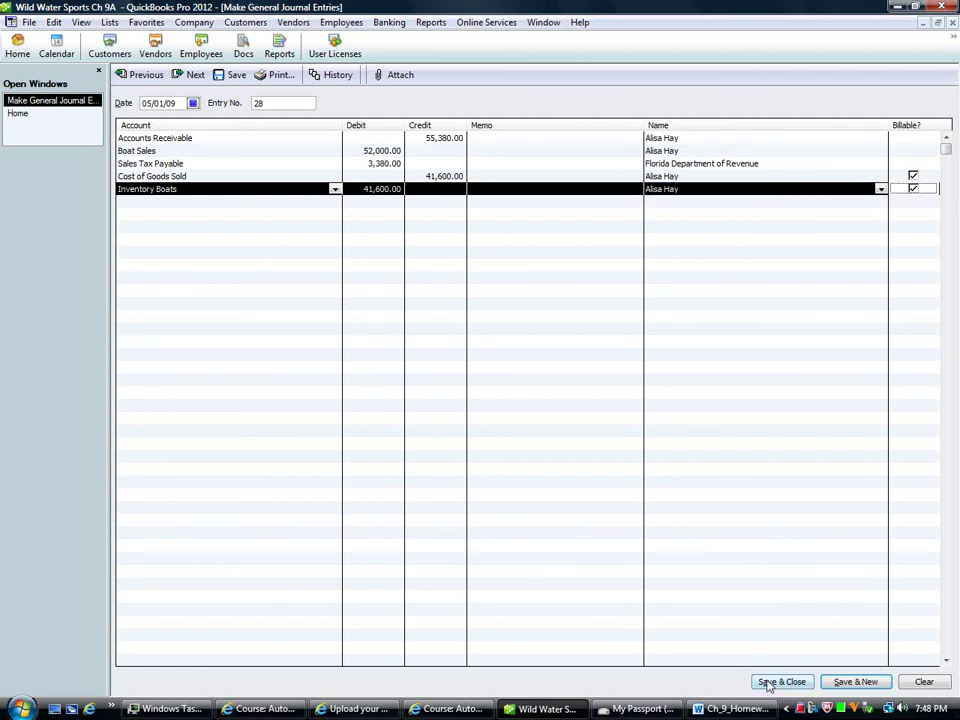
left_click(856, 682)
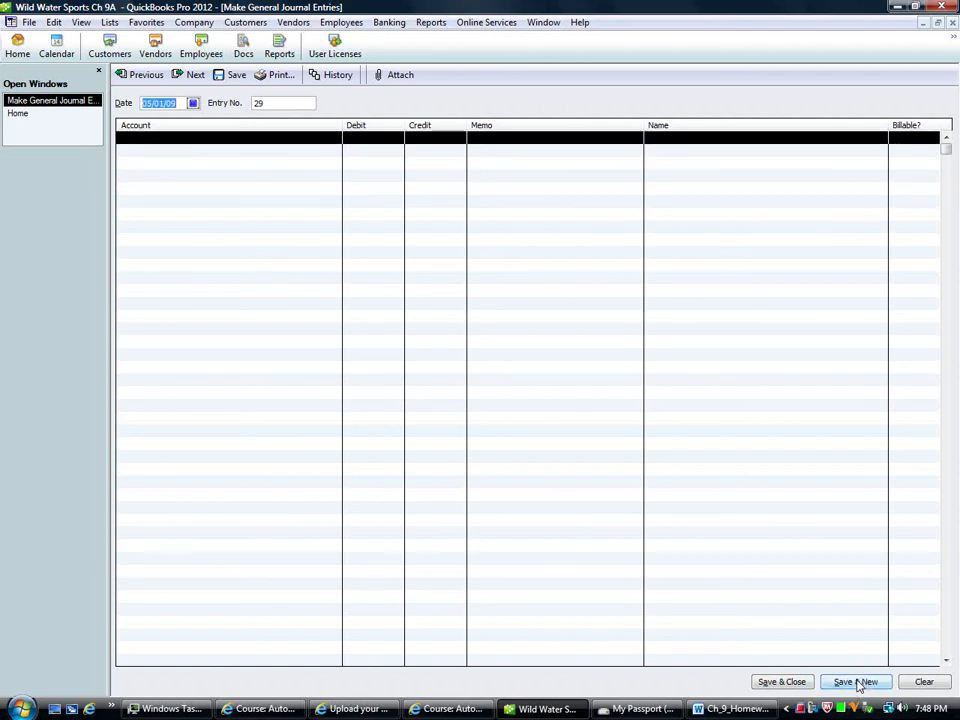
right_click(806, 710)
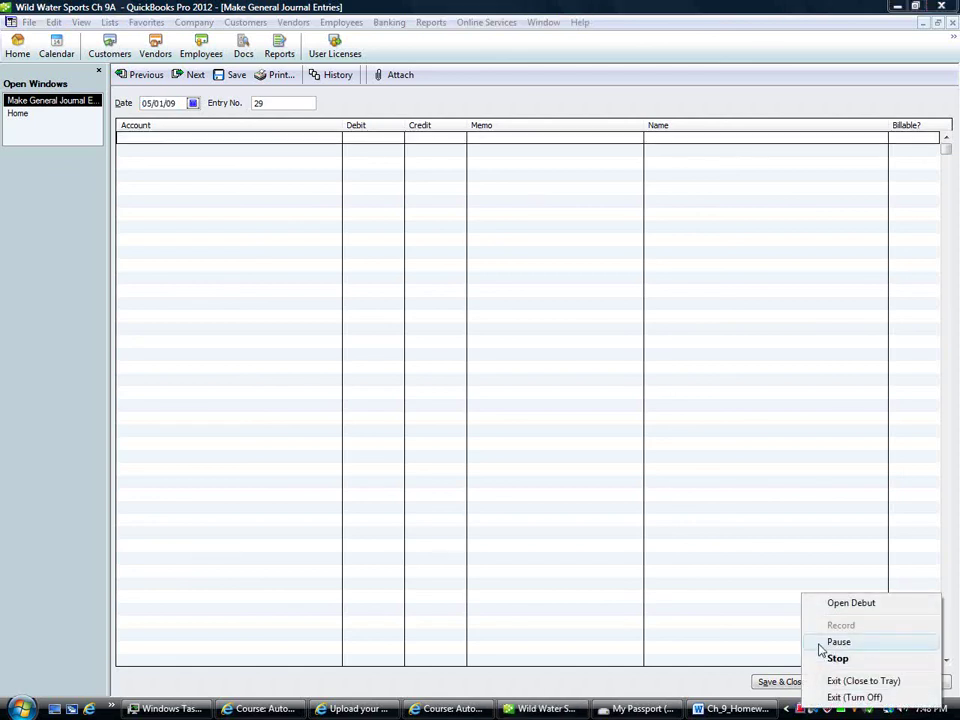